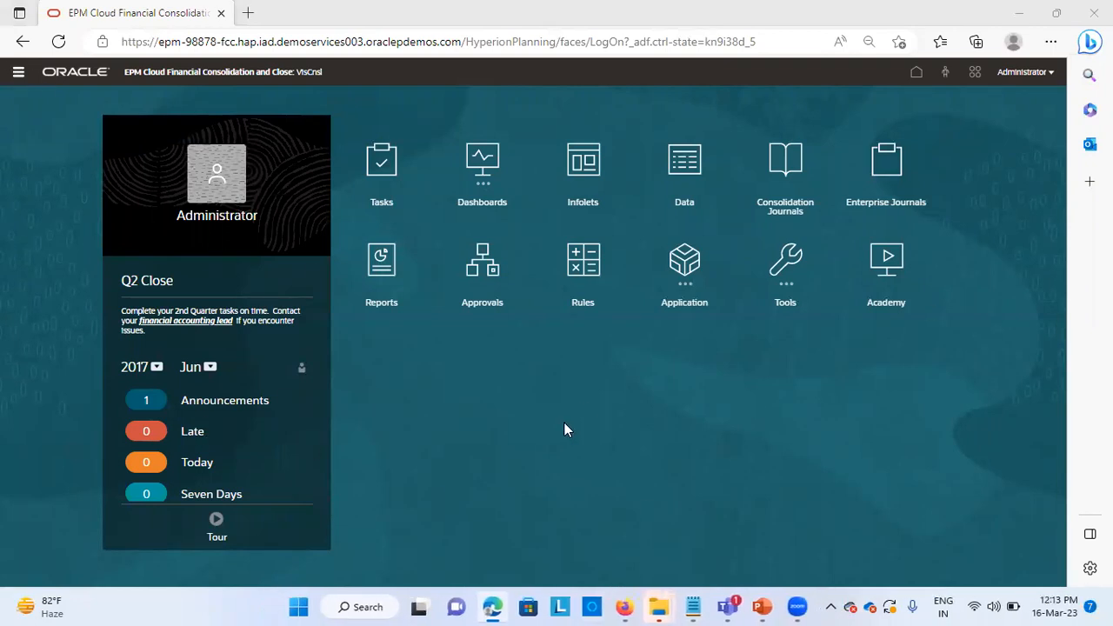
# Open Reporting Web Studio from the application navigator and look over the report design workspace
pyautogui.click(16, 76)
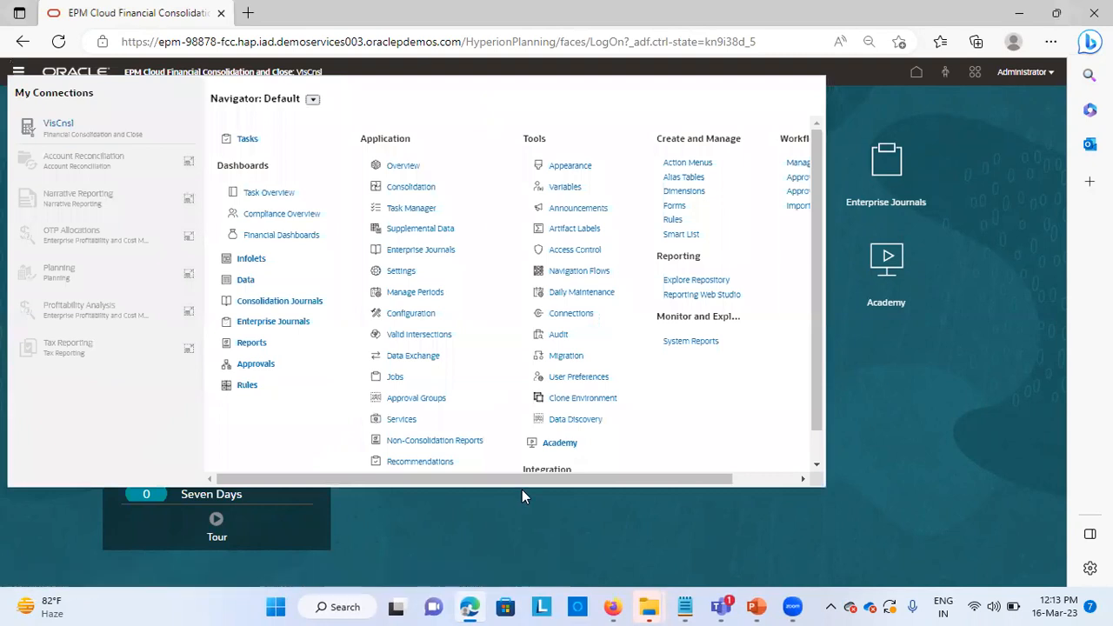
pyautogui.scroll(-1, 614, 387)
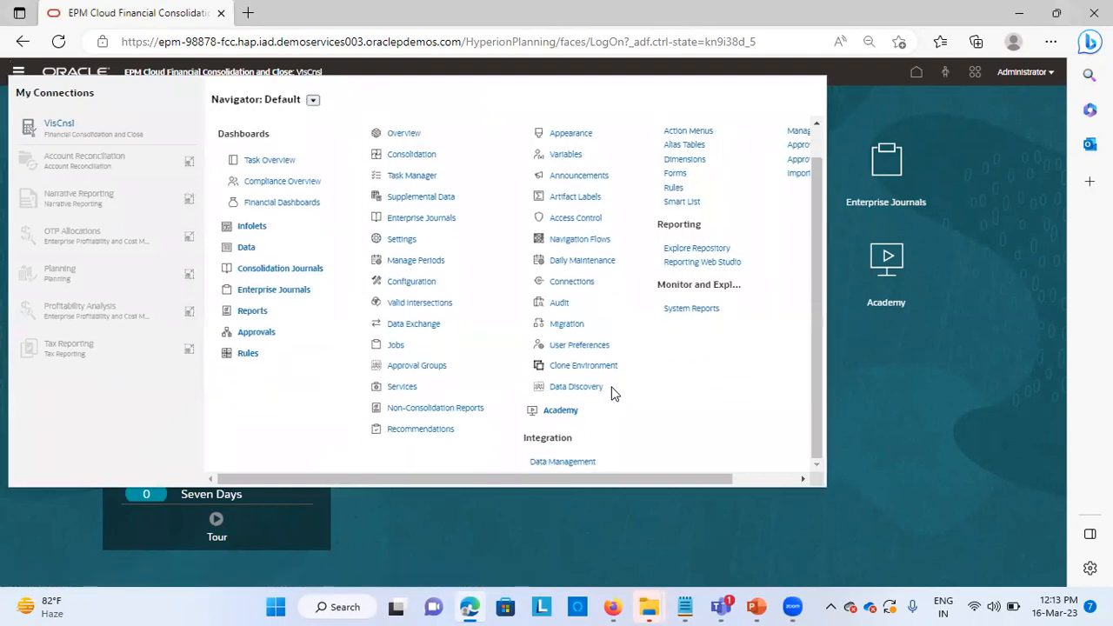
pyautogui.click(705, 265)
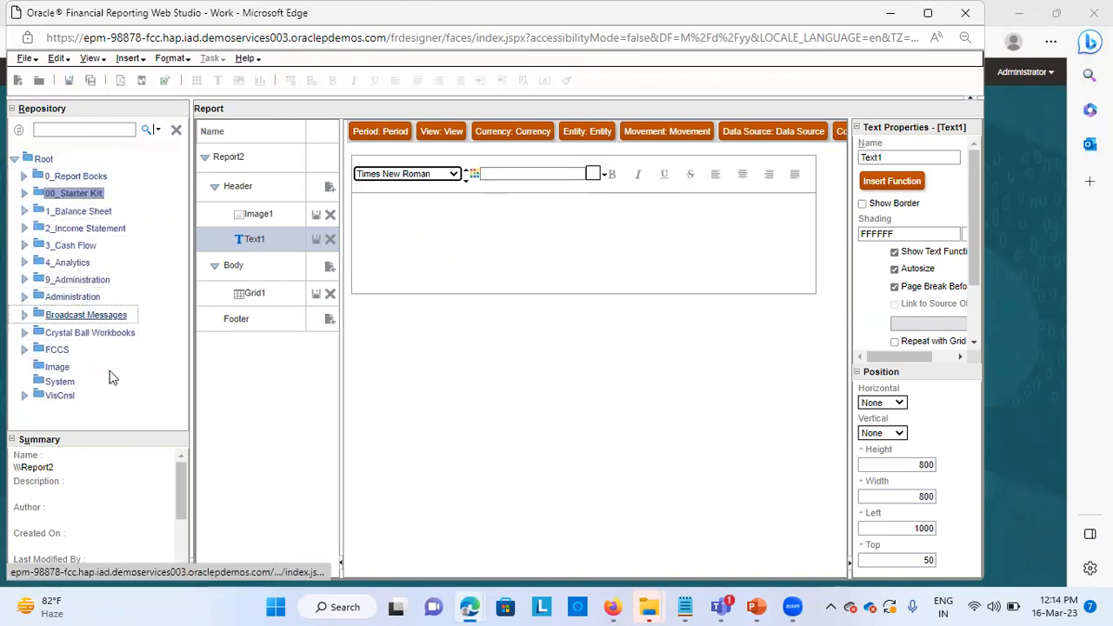
pyautogui.scroll(-2, 106, 492)
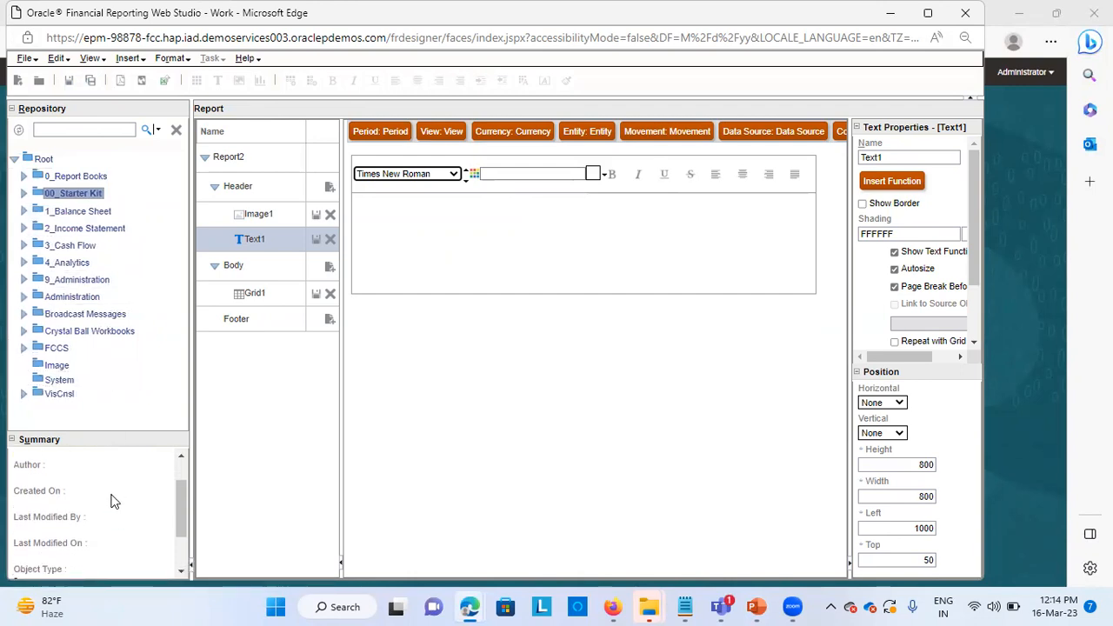
pyautogui.scroll(2, 85, 481)
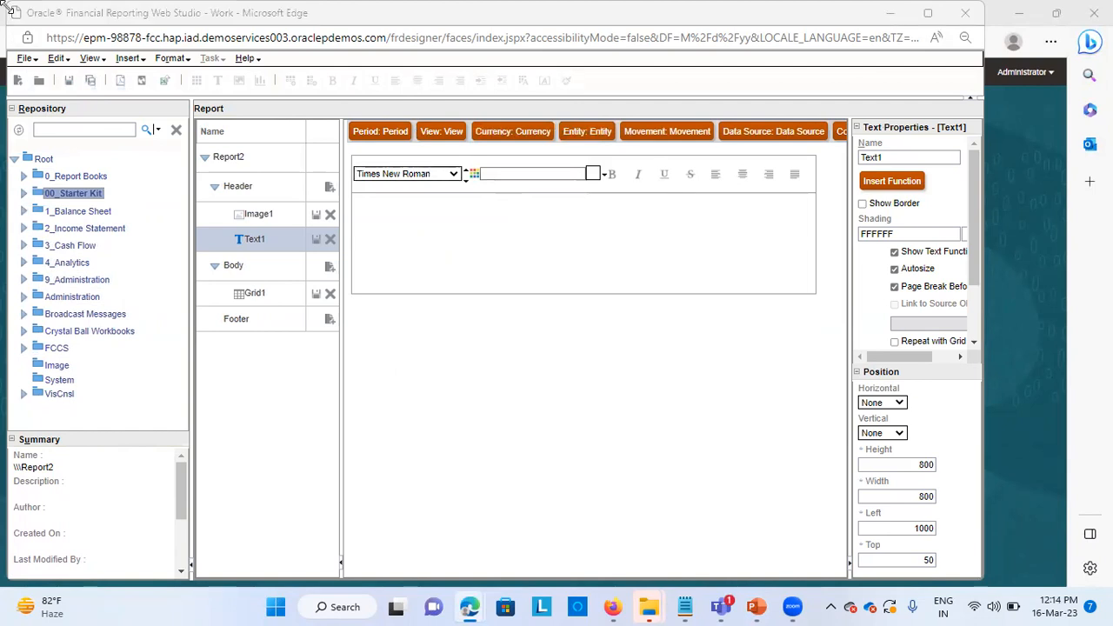
# Create a new blank report in place of the one currently open
pyautogui.click(25, 59)
pyautogui.moveTo(75, 86)
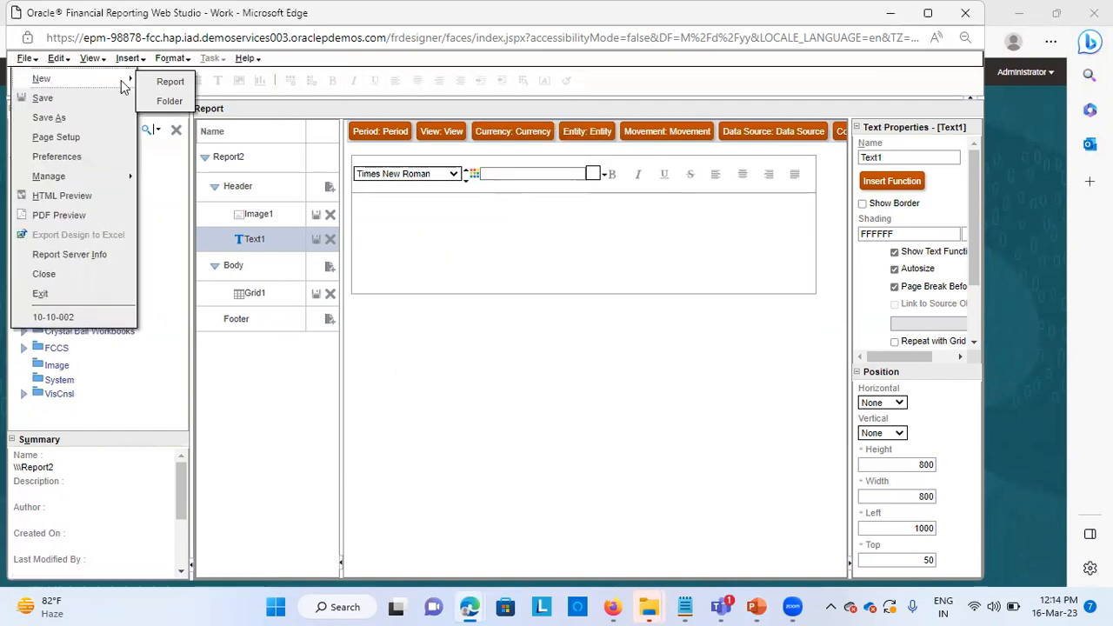
pyautogui.click(169, 81)
pyautogui.click(524, 328)
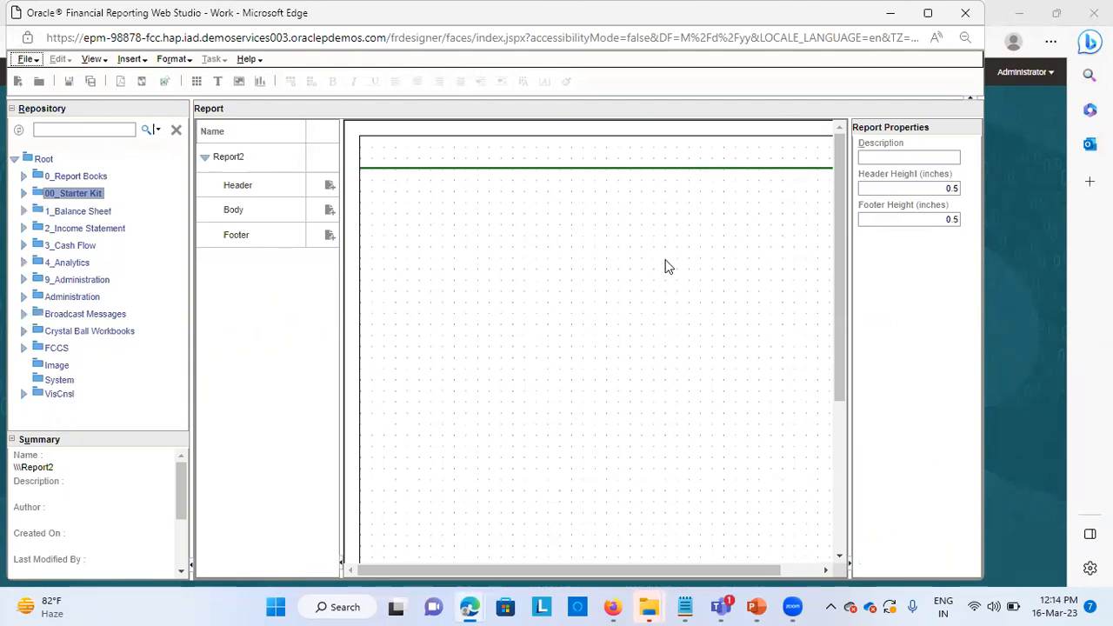
# Consult the Report Preferences slide in PowerPoint and open the report preferences in Reporting Web Studio
pyautogui.click(756, 607)
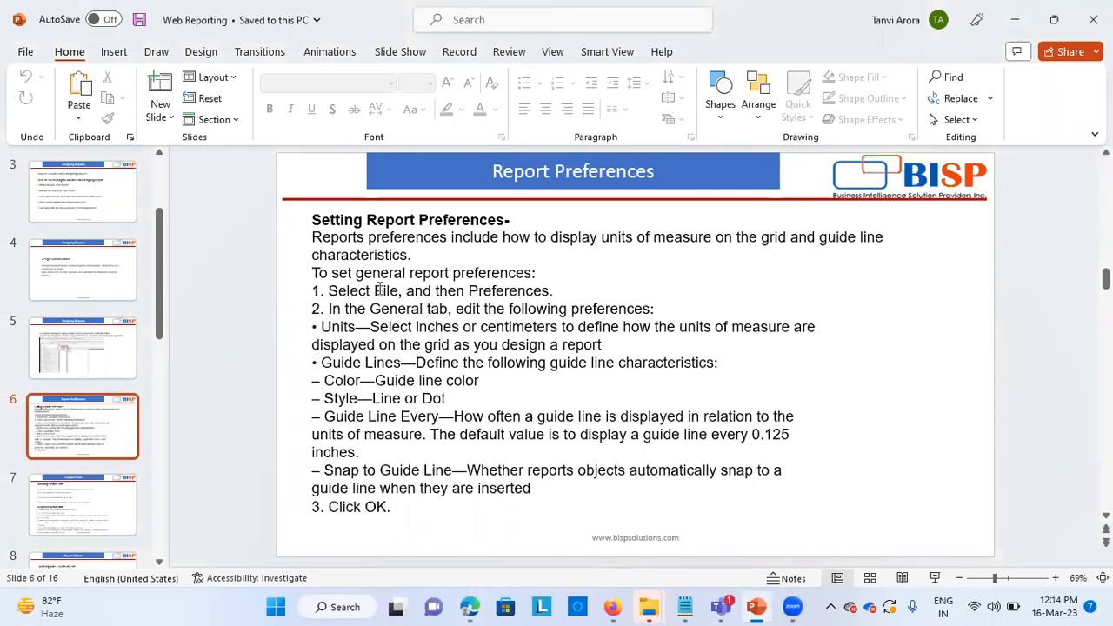
pyautogui.hotkey('alt', 'Tab')
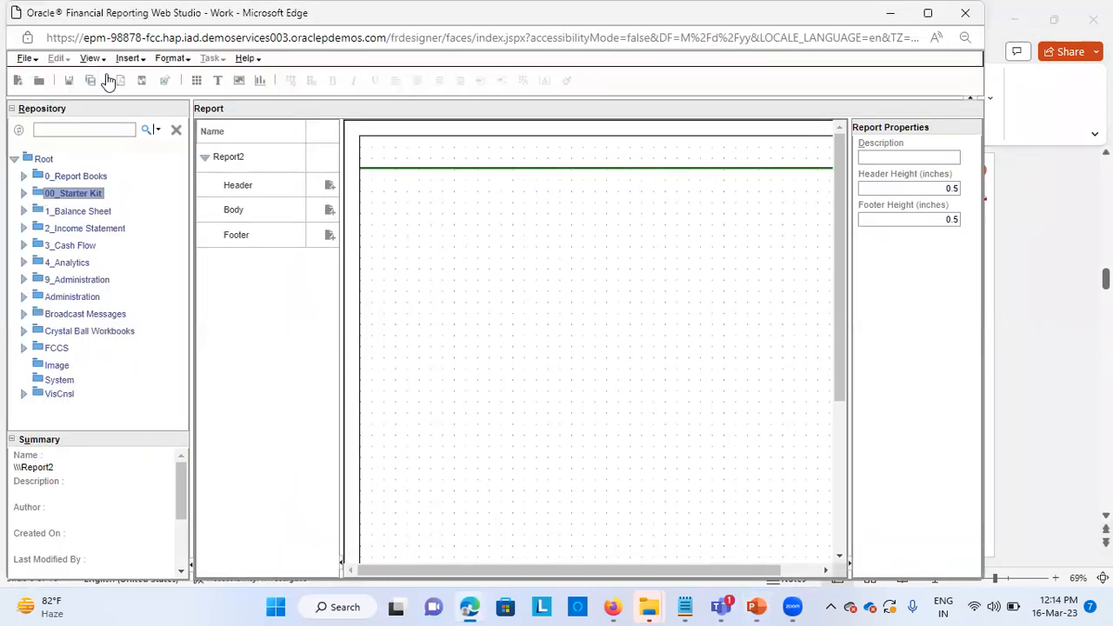
pyautogui.click(30, 60)
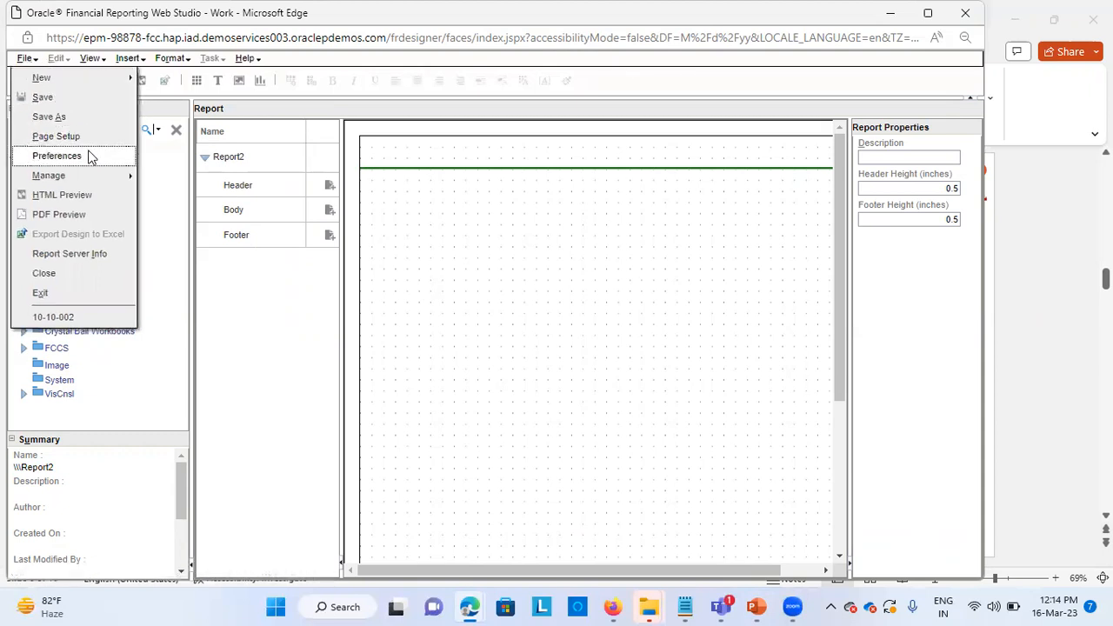
pyautogui.click(89, 155)
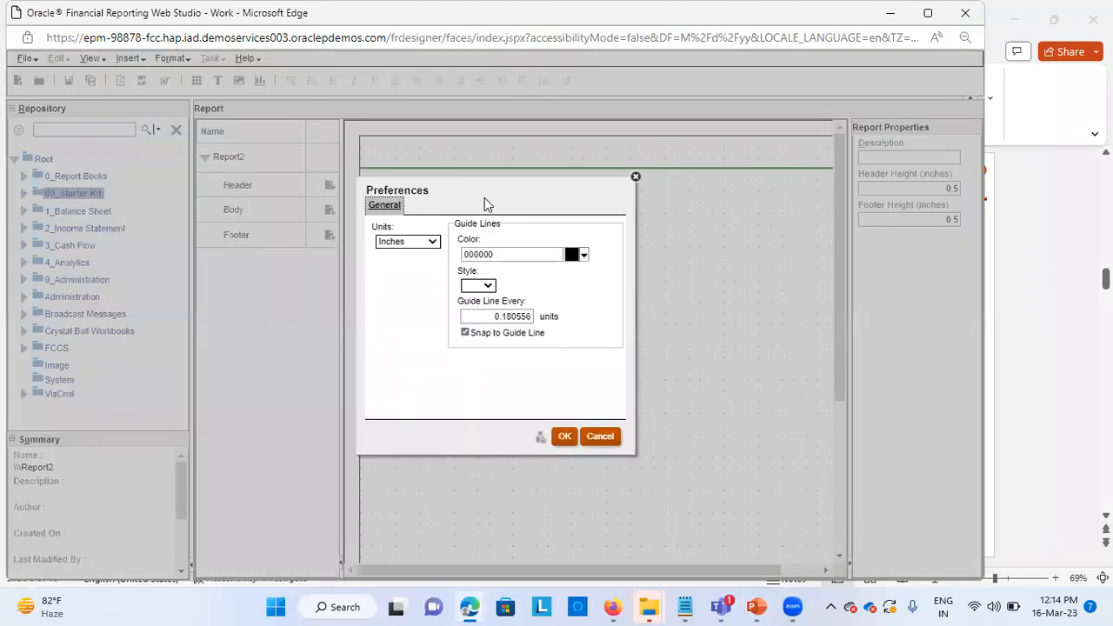
pyautogui.hotkey('alt', 'Tab')
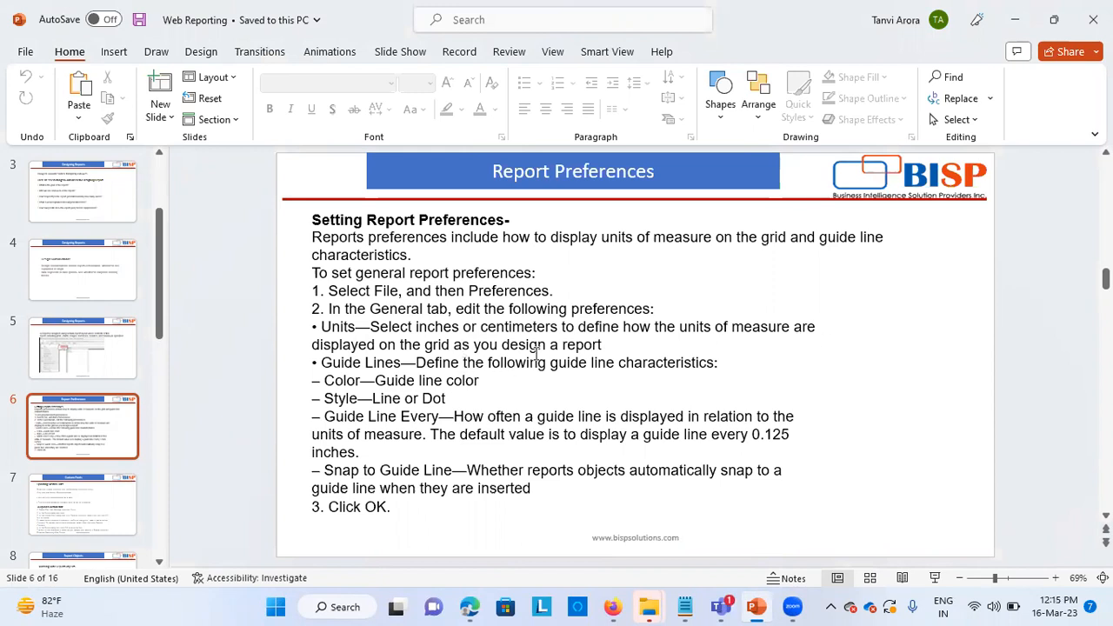
pyautogui.hotkey('alt', 'Tab')
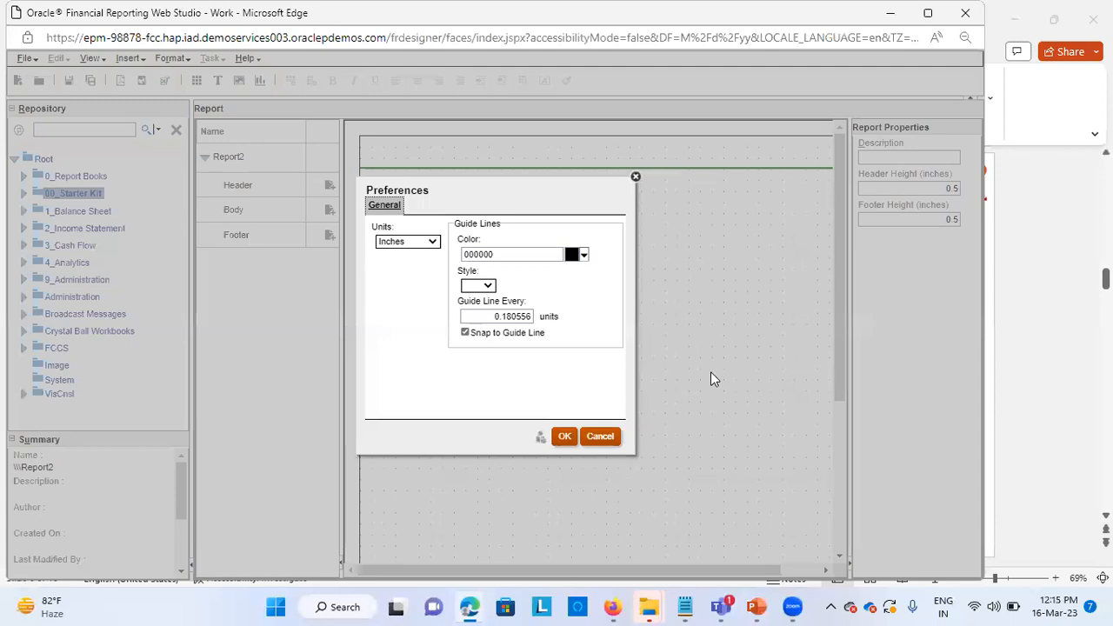
# Set the report units to Centimeters and the guide line color to light blue B0E0E6, and apply the preferences
pyautogui.click(409, 243)
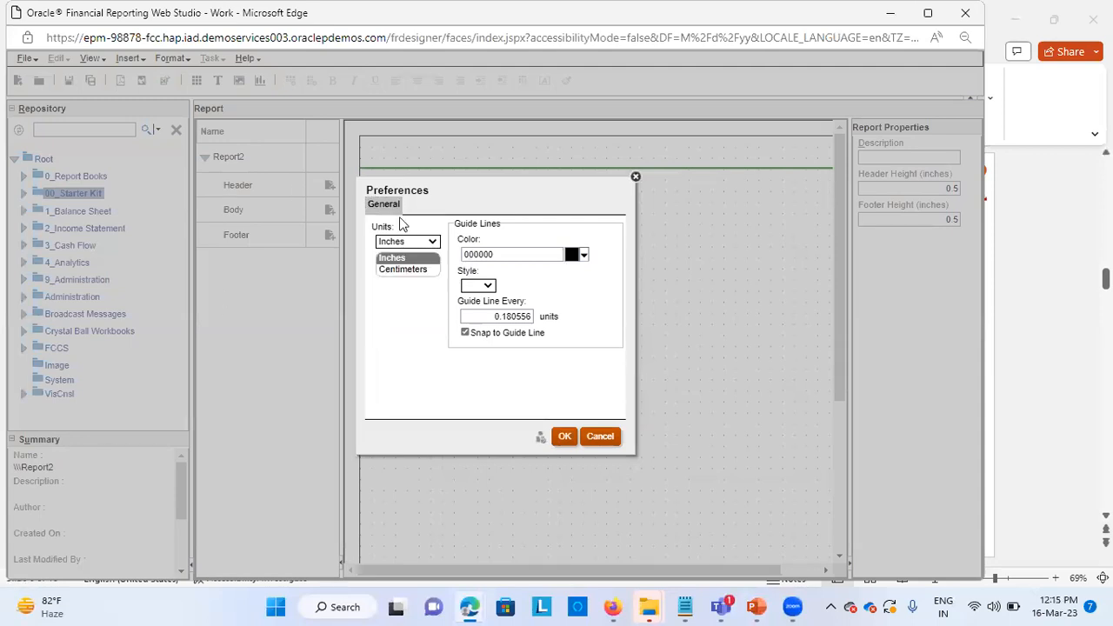
pyautogui.click(414, 320)
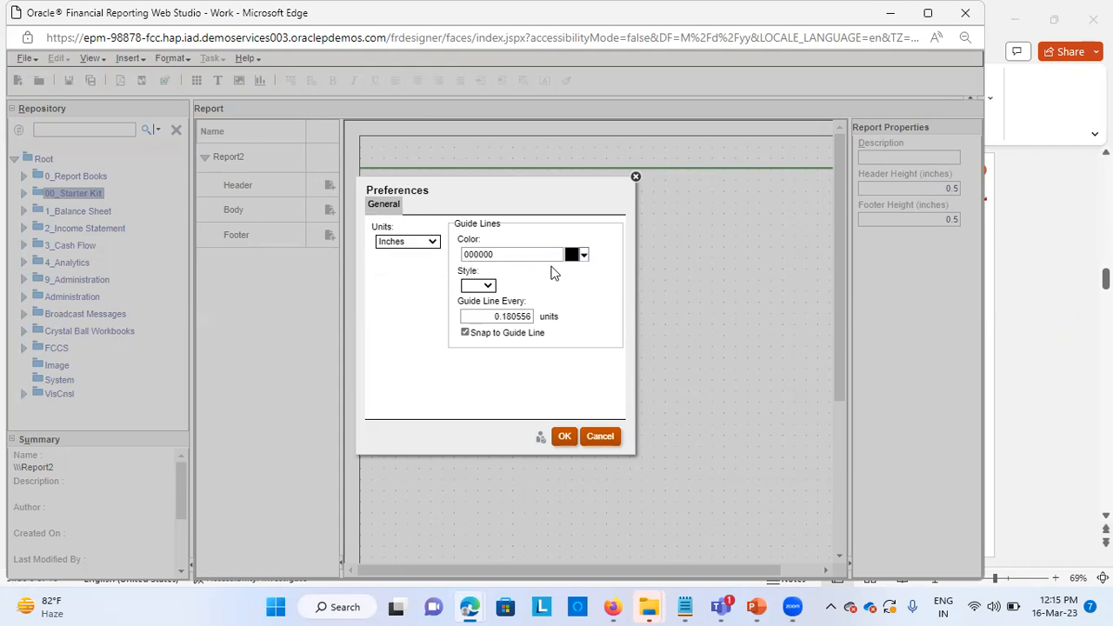
pyautogui.click(430, 243)
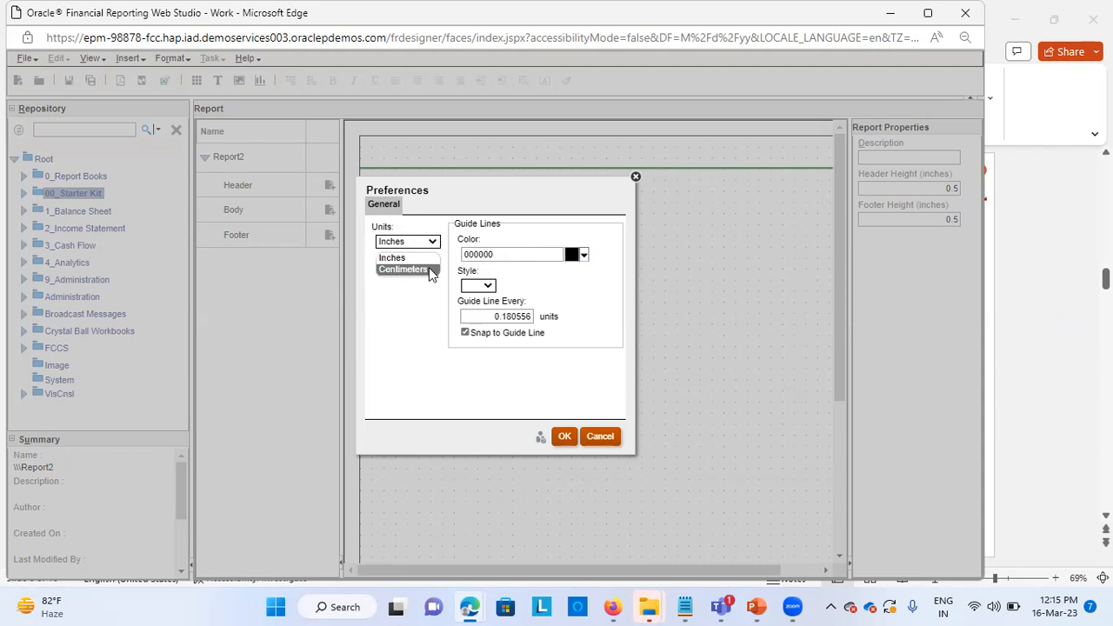
pyautogui.click(402, 269)
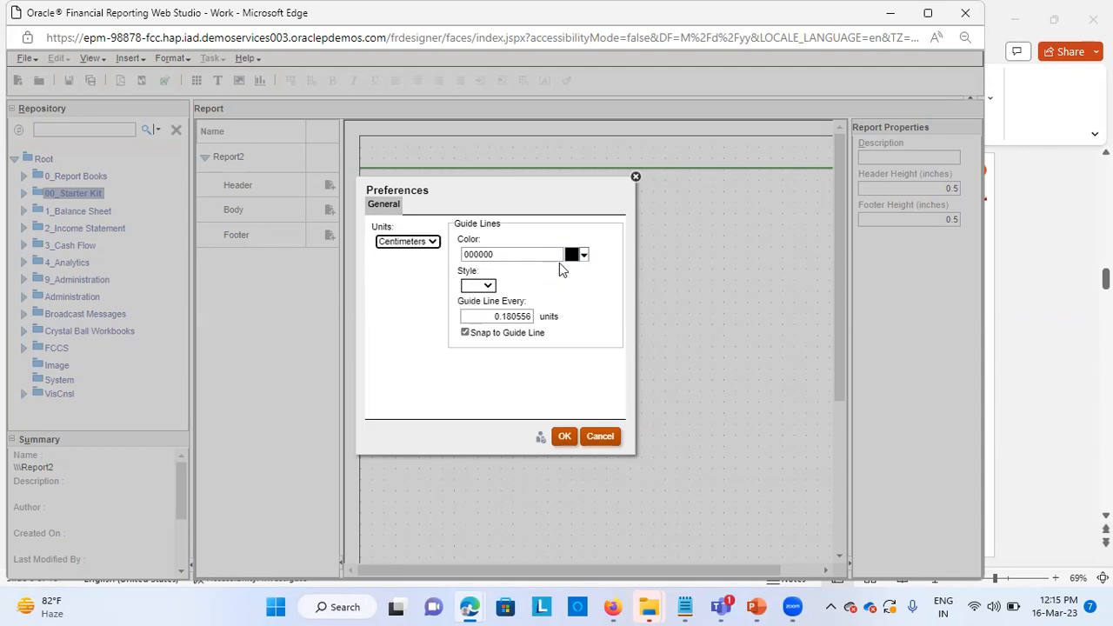
pyautogui.click(584, 254)
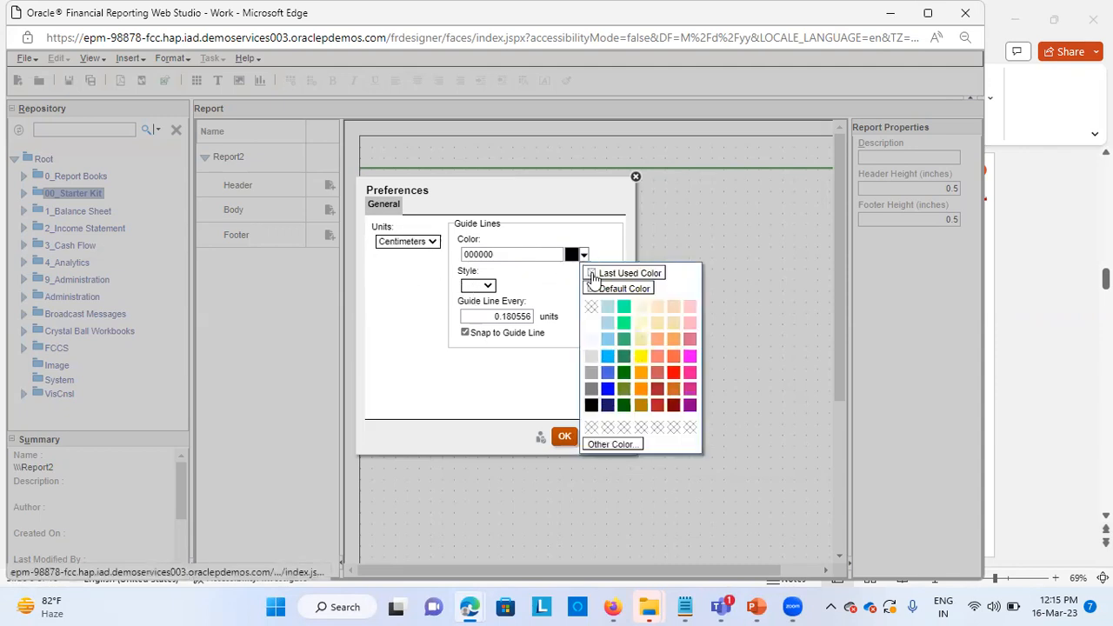
pyautogui.click(613, 308)
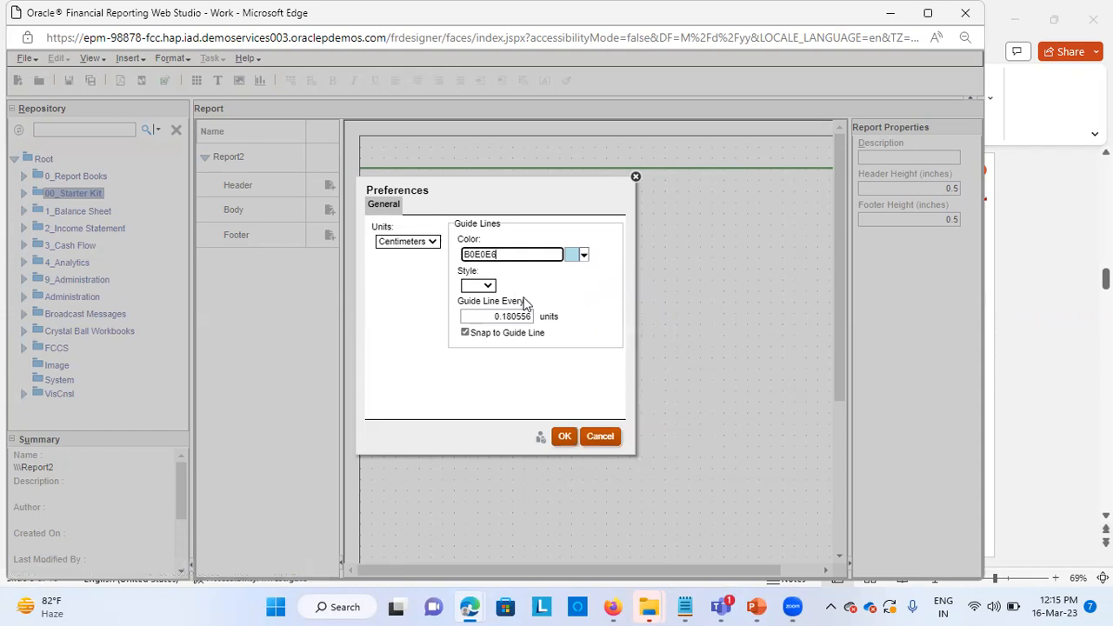
pyautogui.hotkey('alt', 'Tab')
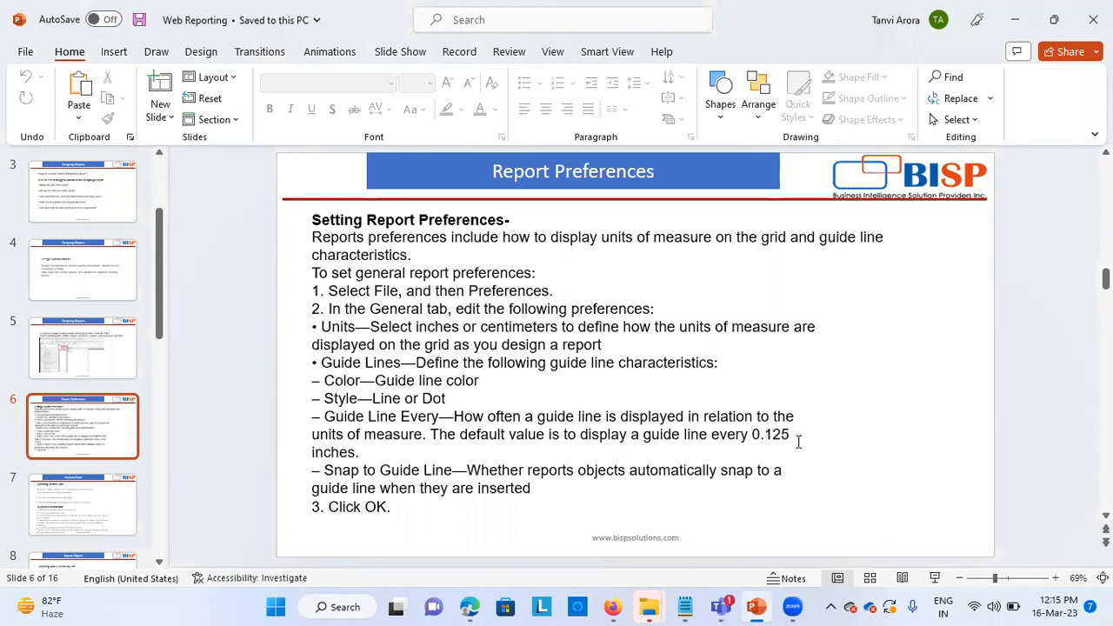
pyautogui.hotkey('alt', 'Tab')
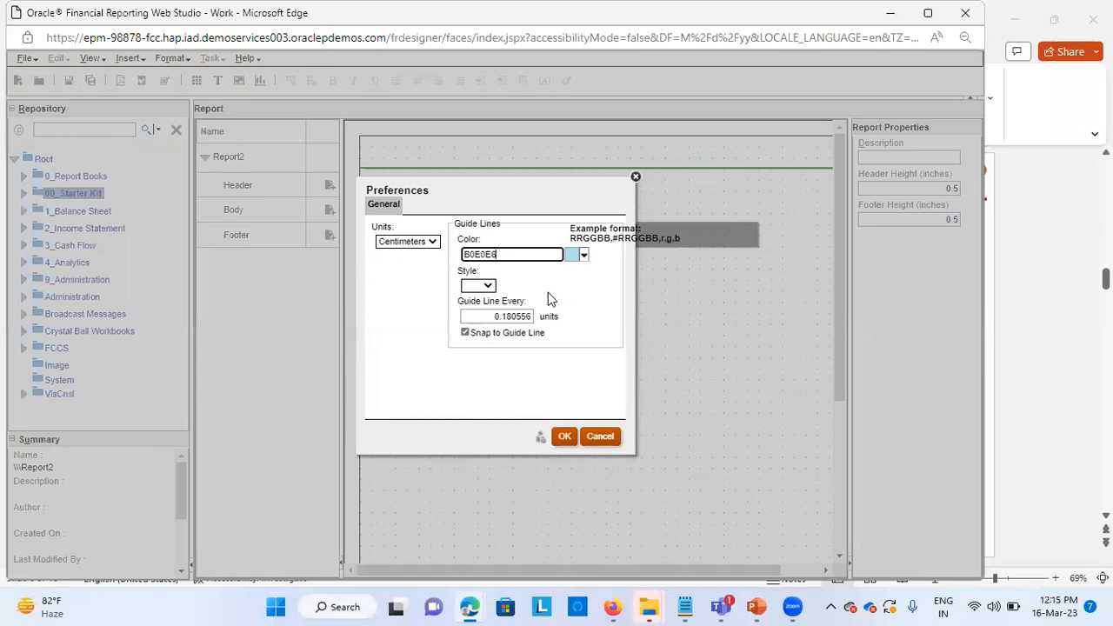
pyautogui.click(564, 436)
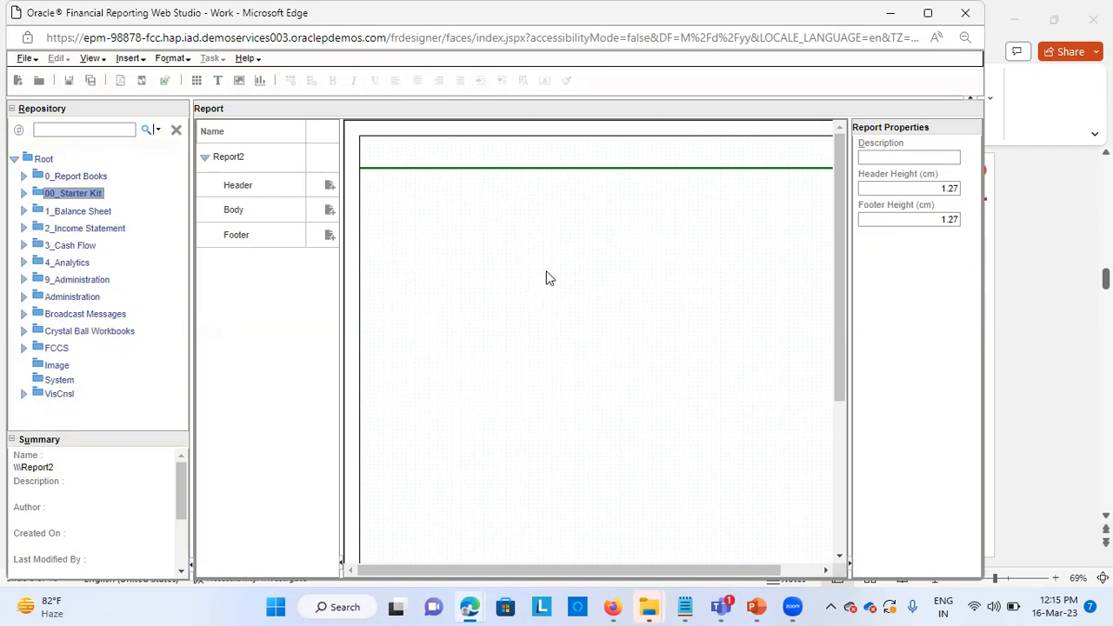
# Set the report units back to Inches and the guide line color to black 000000, and apply the preferences
pyautogui.click(25, 58)
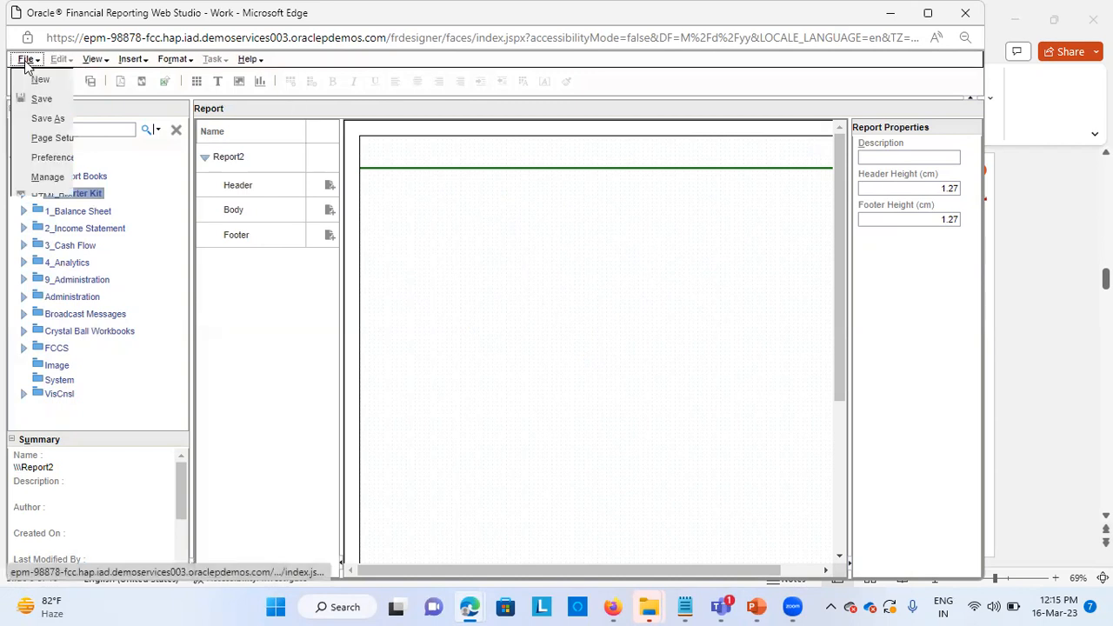
pyautogui.click(57, 156)
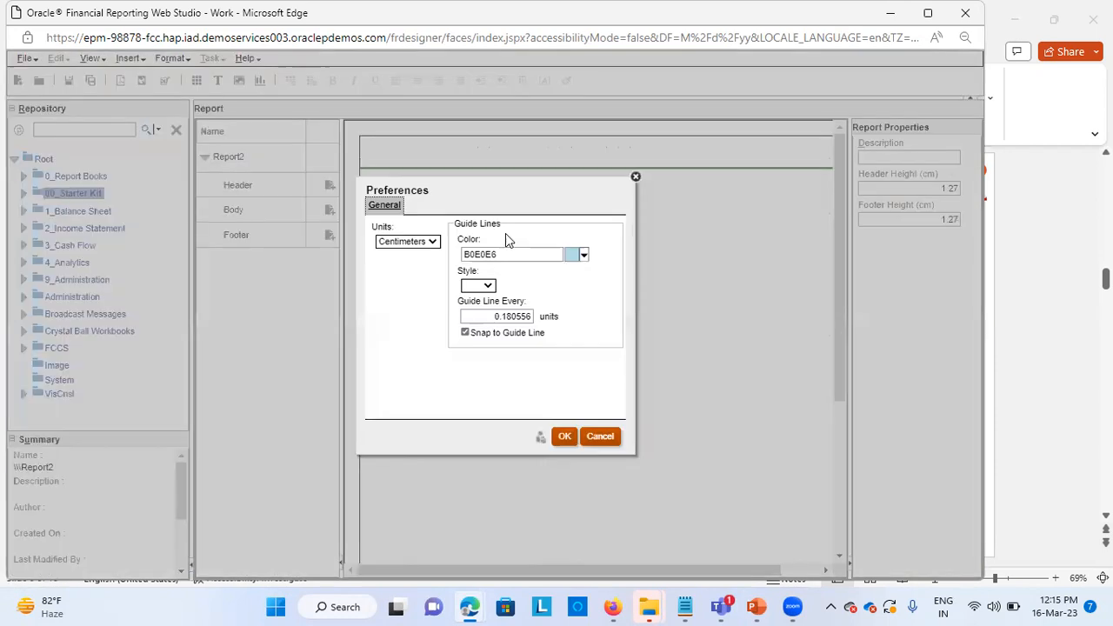
pyautogui.click(429, 241)
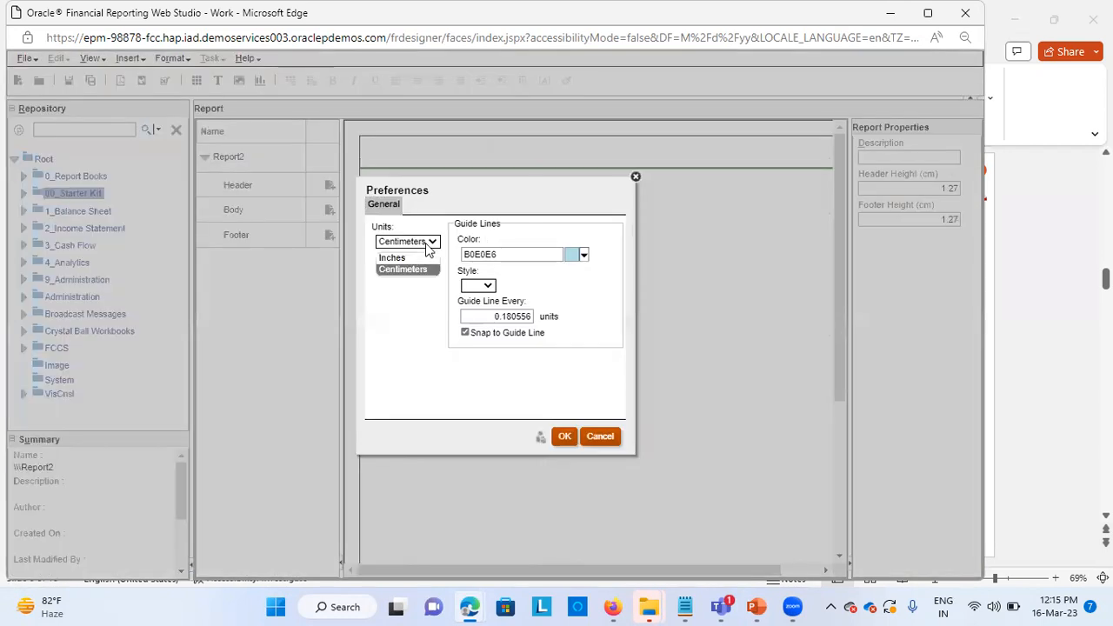
pyautogui.click(405, 258)
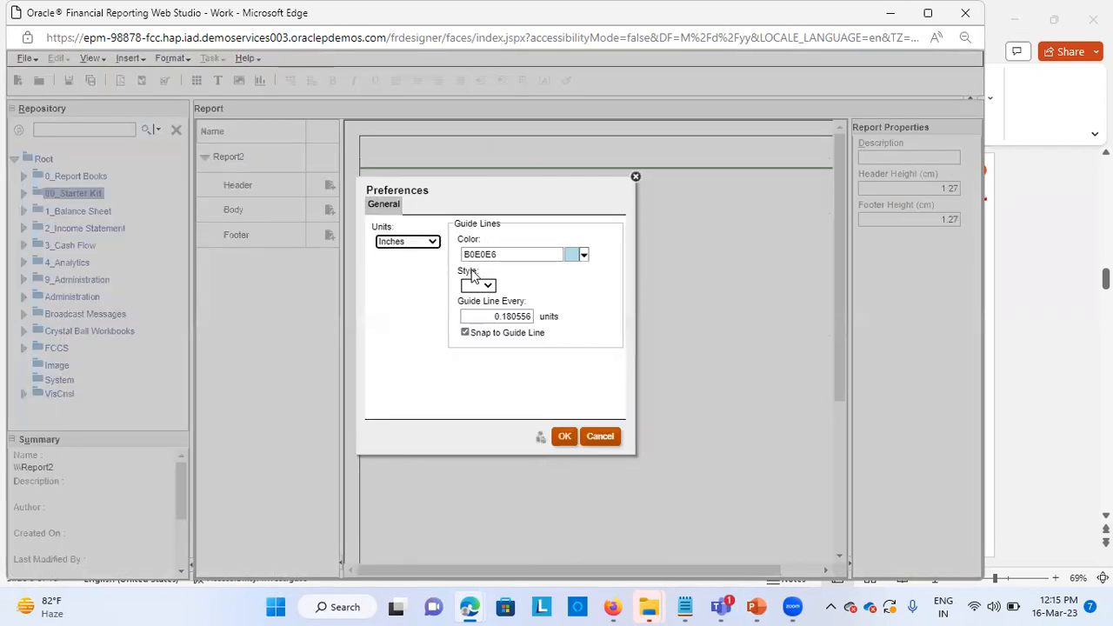
pyautogui.click(584, 256)
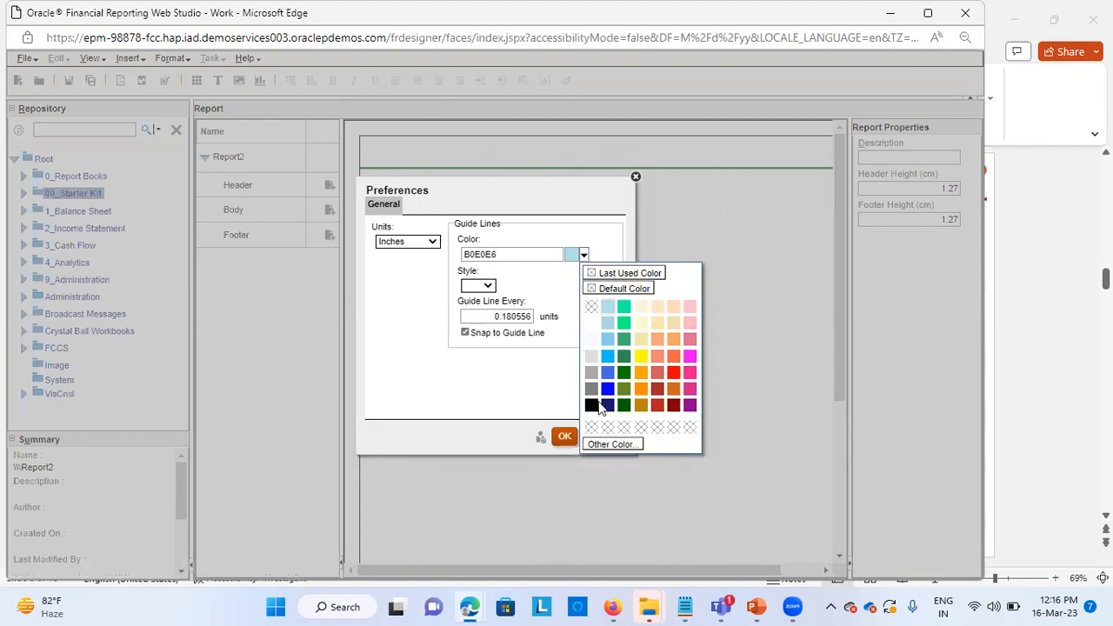
pyautogui.click(595, 405)
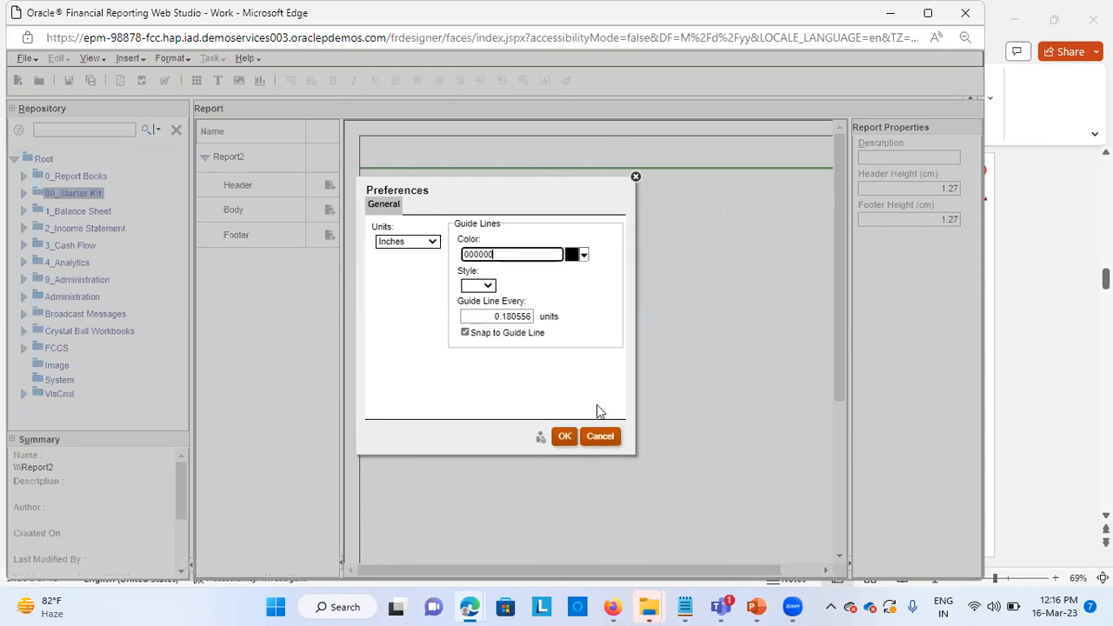
pyautogui.click(565, 437)
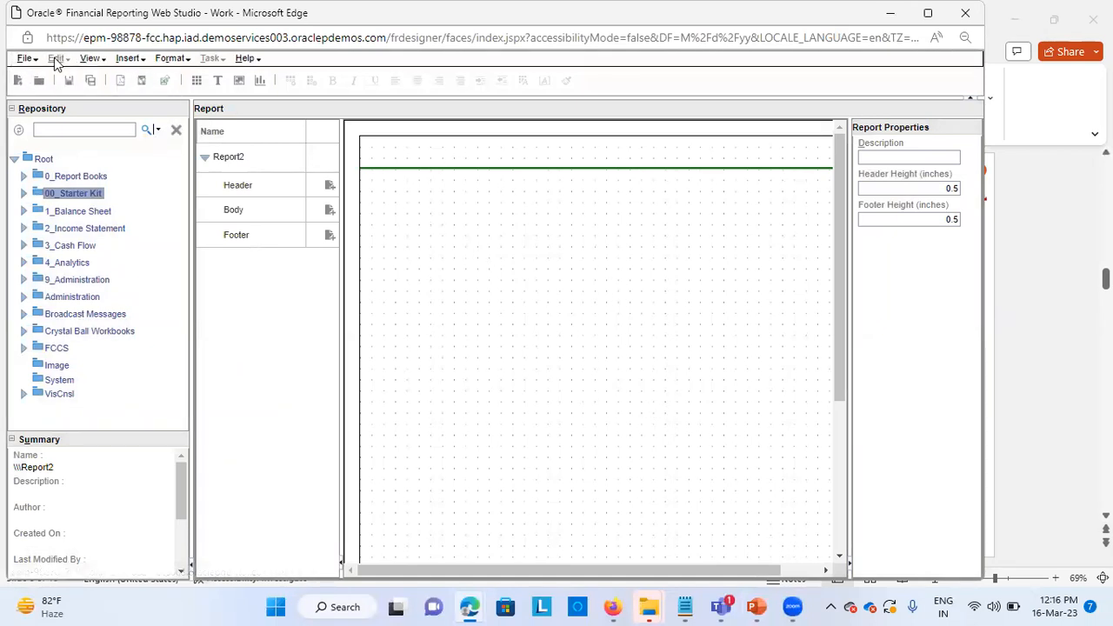
# Set the guide line style to Dot in the report preferences and apply it
pyautogui.click(30, 59)
pyautogui.click(65, 154)
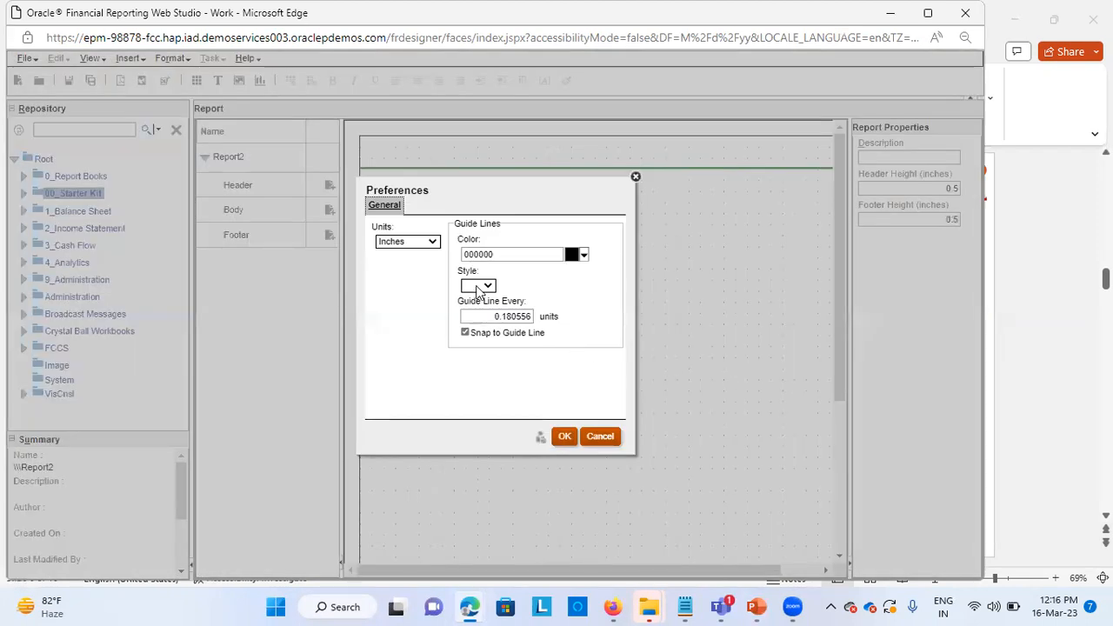
pyautogui.click(478, 288)
pyautogui.click(472, 323)
pyautogui.click(565, 438)
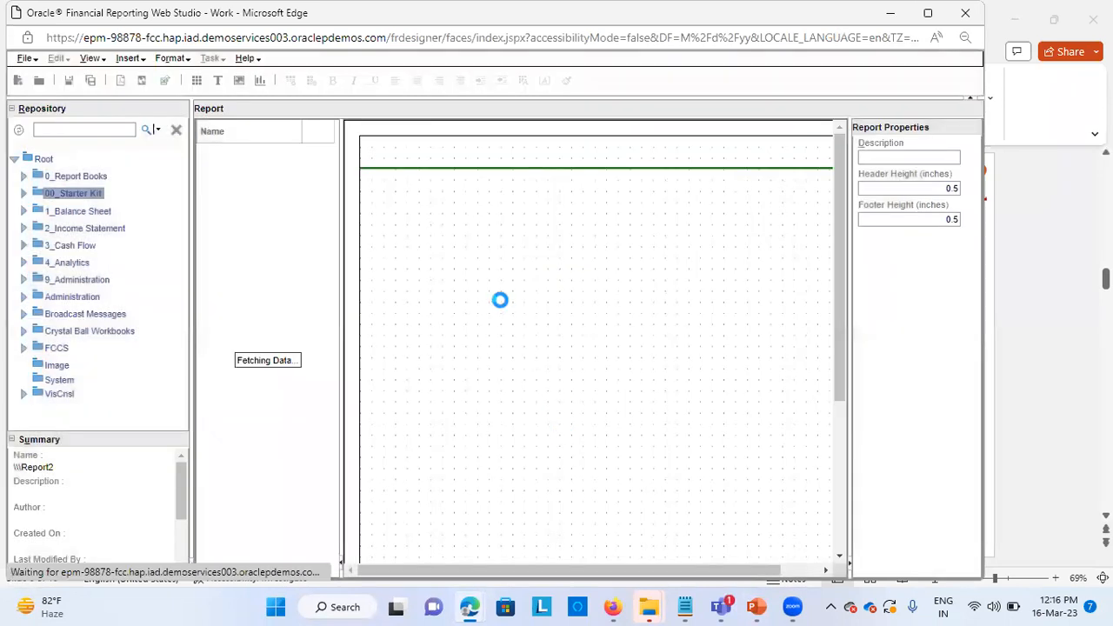
# Set the guide line style to Line in the report preferences and apply it
pyautogui.click(25, 59)
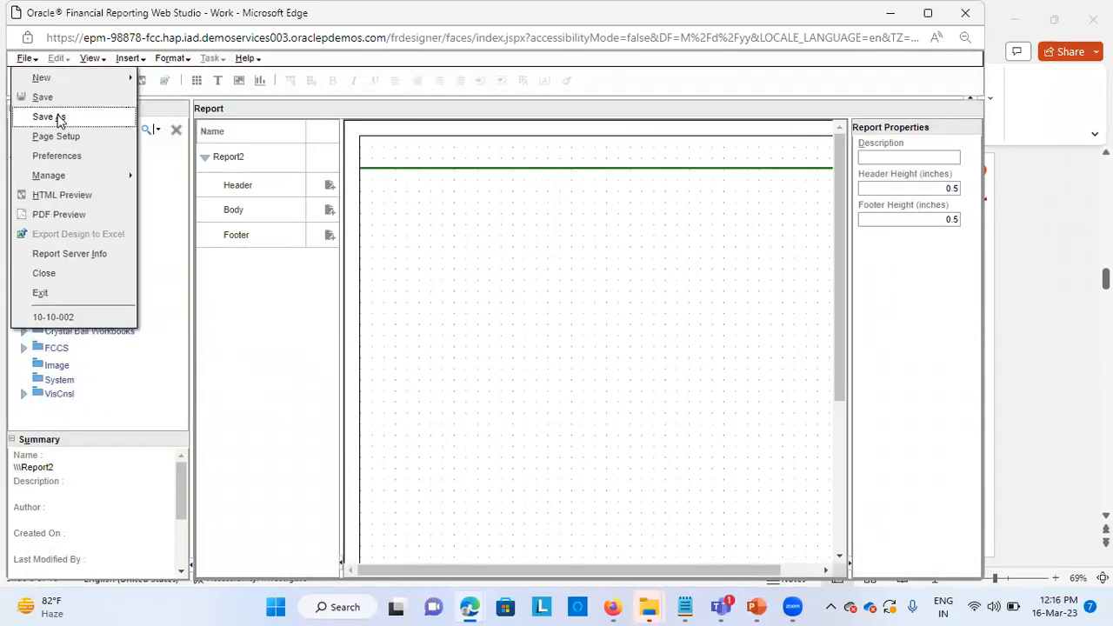
pyautogui.click(94, 154)
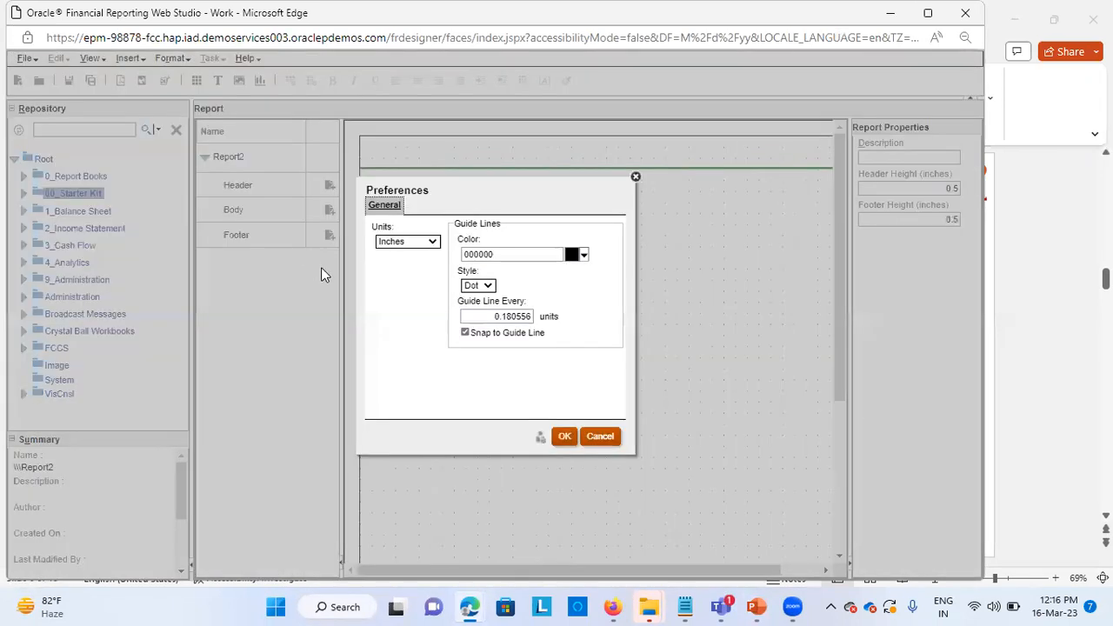
pyautogui.click(483, 287)
pyautogui.click(474, 299)
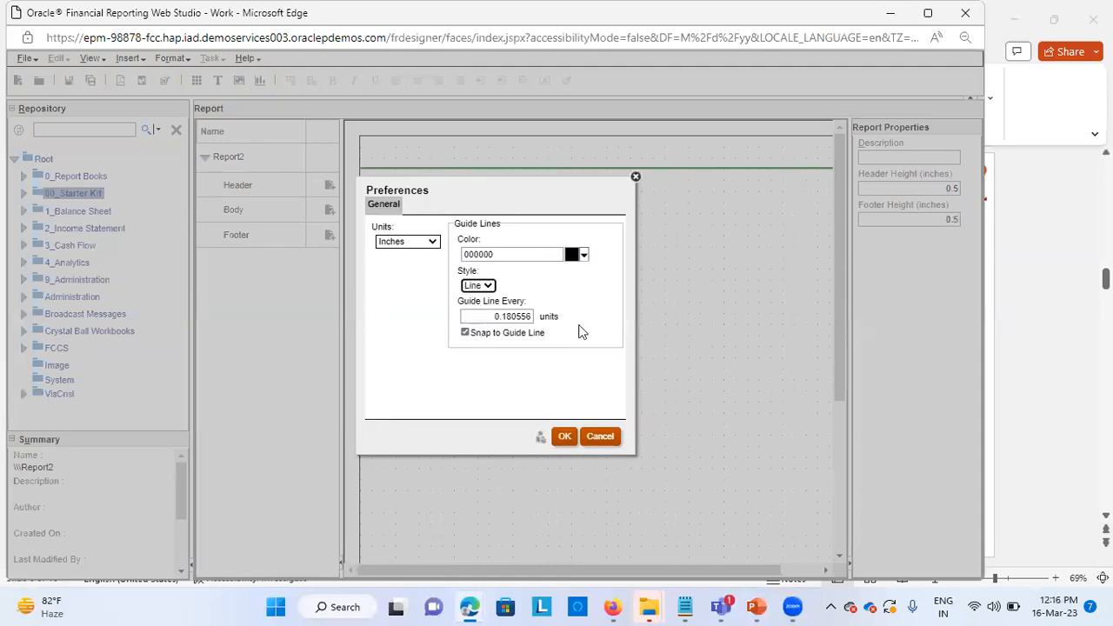
pyautogui.click(562, 436)
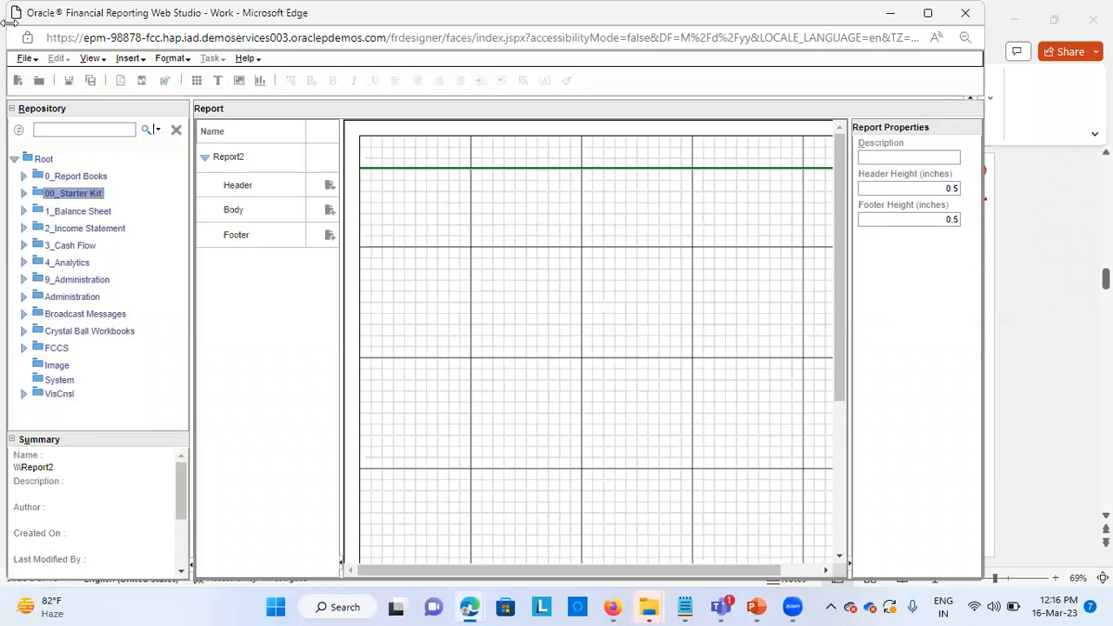
# Set the guide line style to Dot in the report preferences and apply the preferences
pyautogui.click(25, 59)
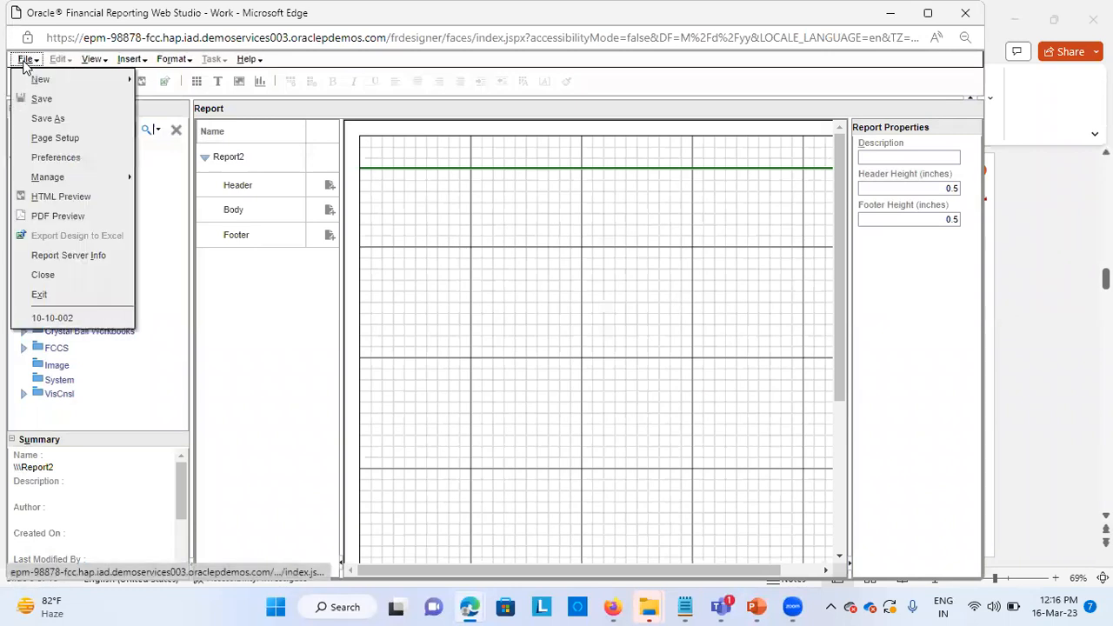
pyautogui.click(58, 157)
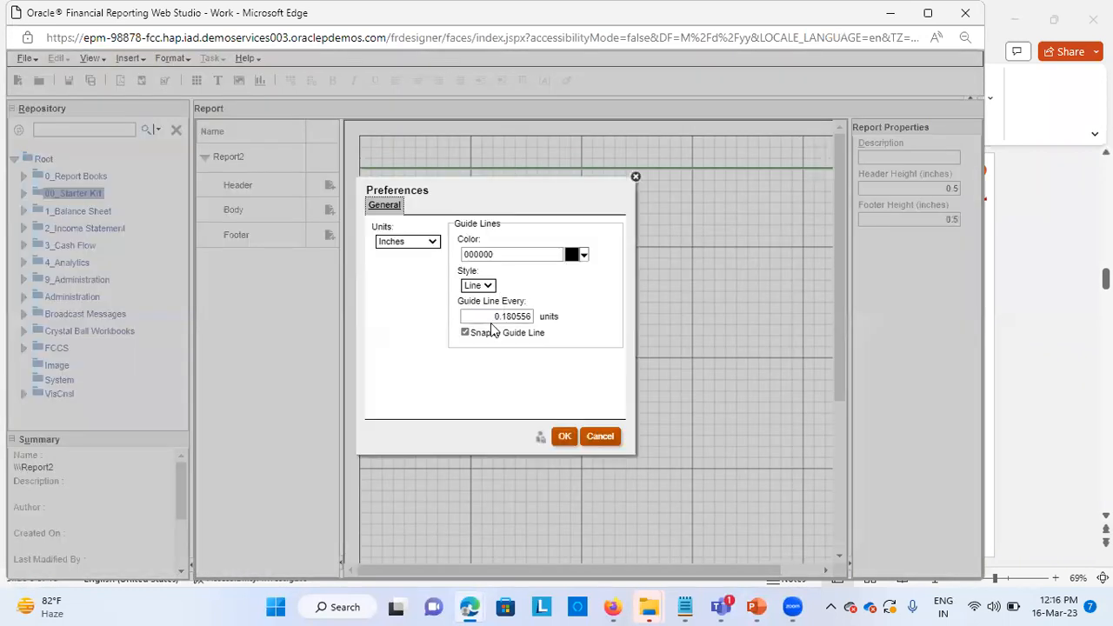
pyautogui.click(486, 286)
pyautogui.click(477, 315)
pyautogui.click(564, 437)
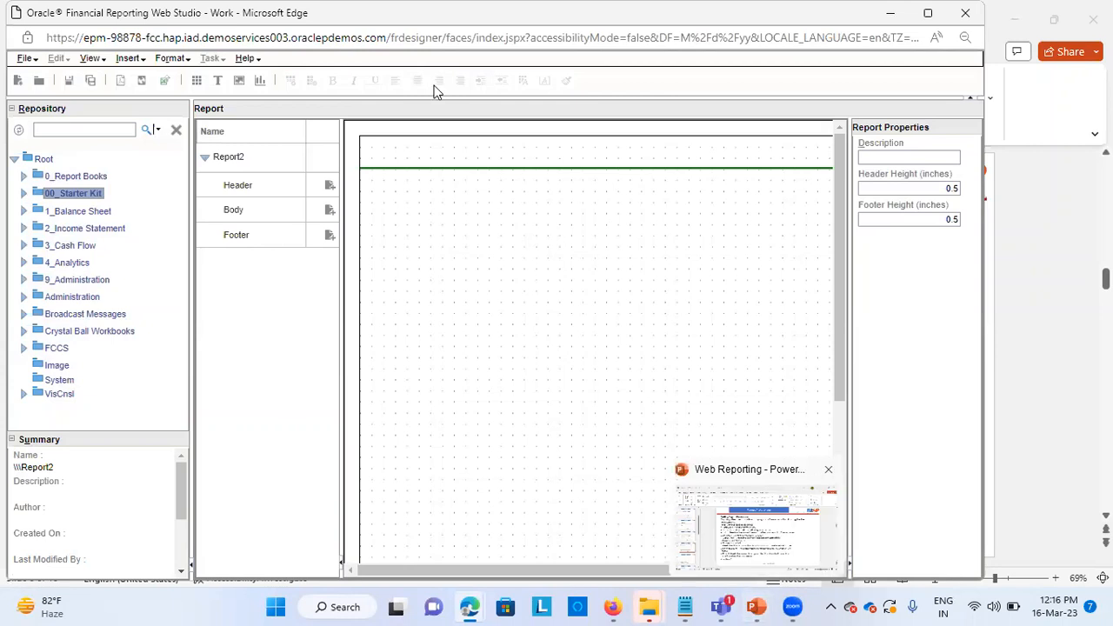
# Switch to PowerPoint and read the Custom Fonts slide on uploading custom fonts
pyautogui.click(751, 606)
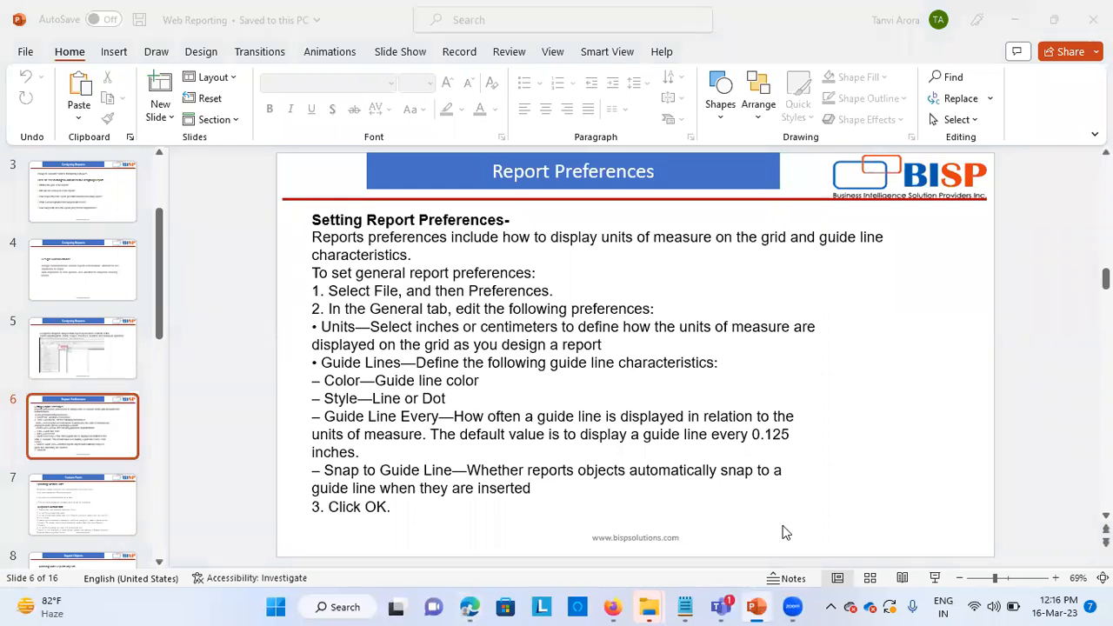
pyautogui.scroll(-1, 534, 430)
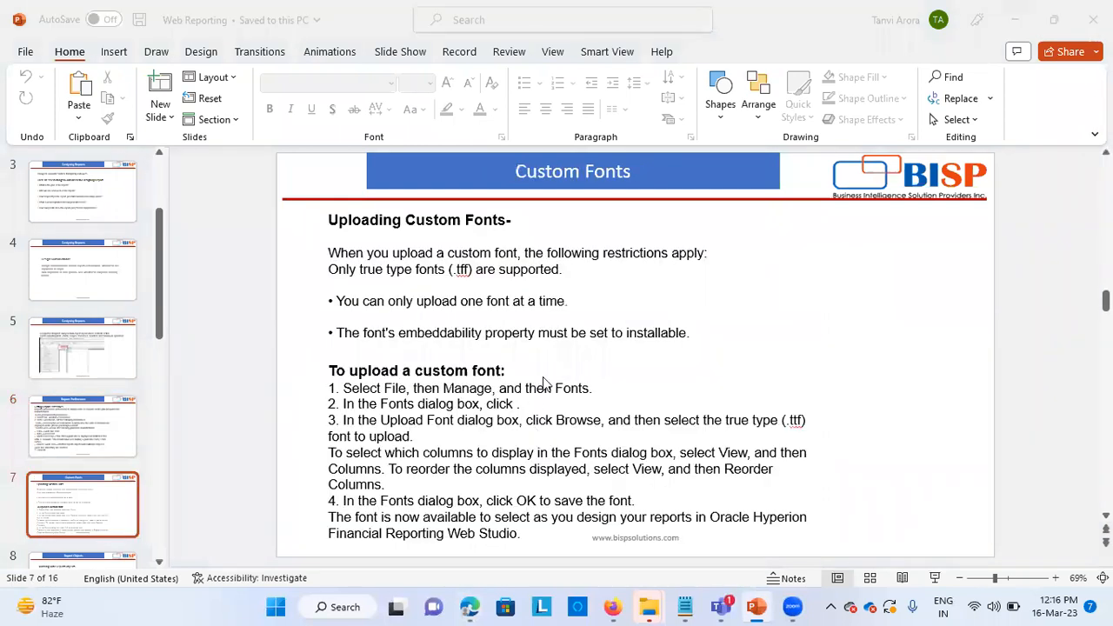
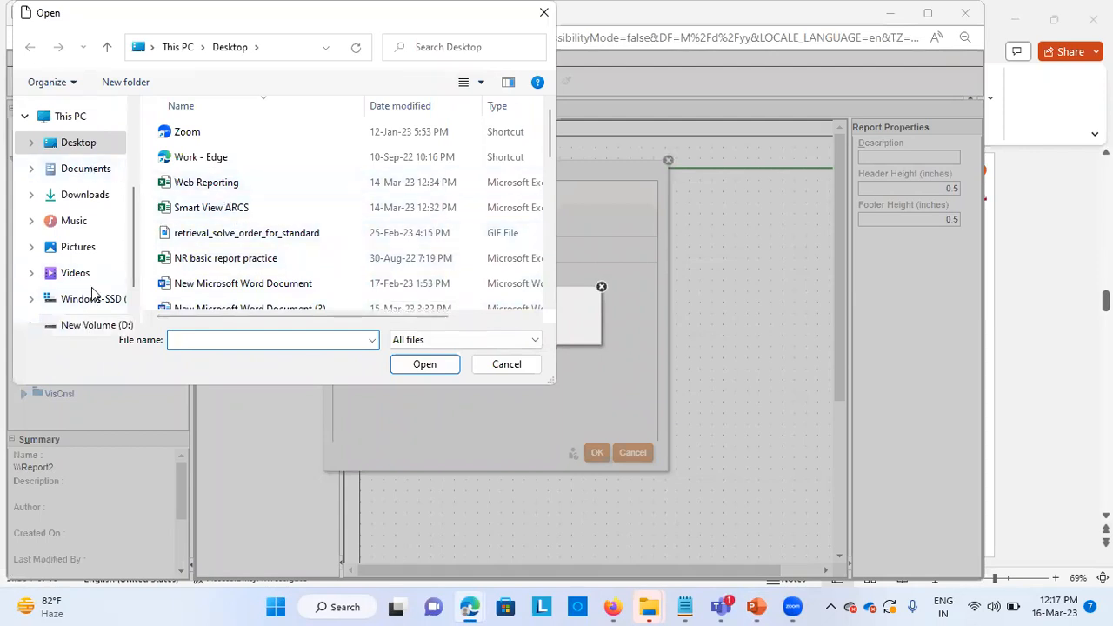
# Try to upload the font file WinterSong-owRGB from the winter-song-font folder in Downloads
pyautogui.click(87, 196)
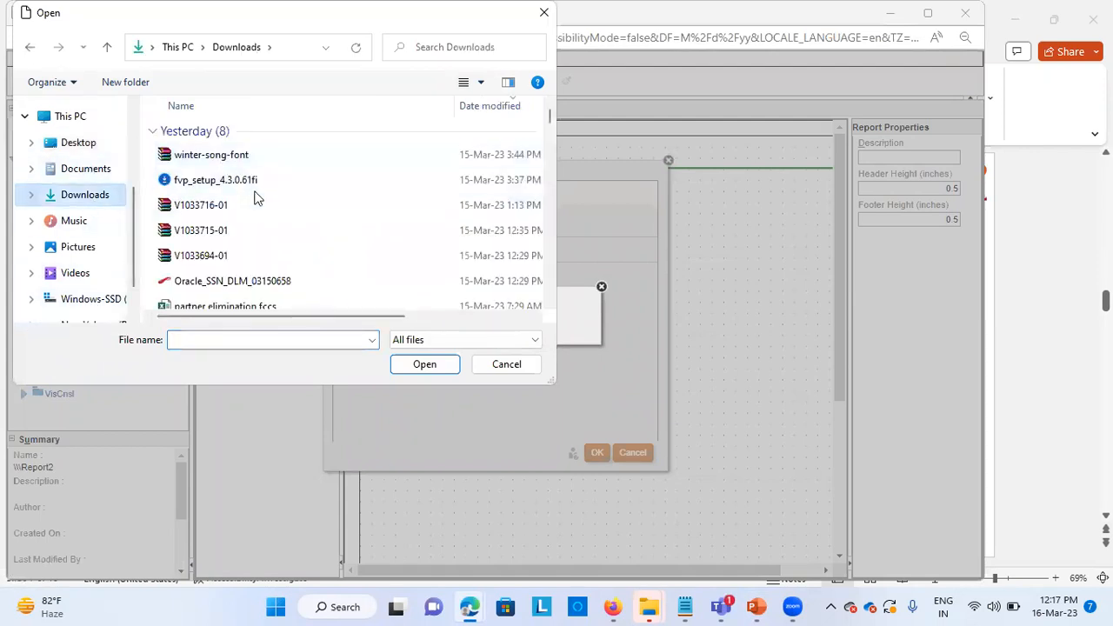
pyautogui.scroll(-1, 248, 209)
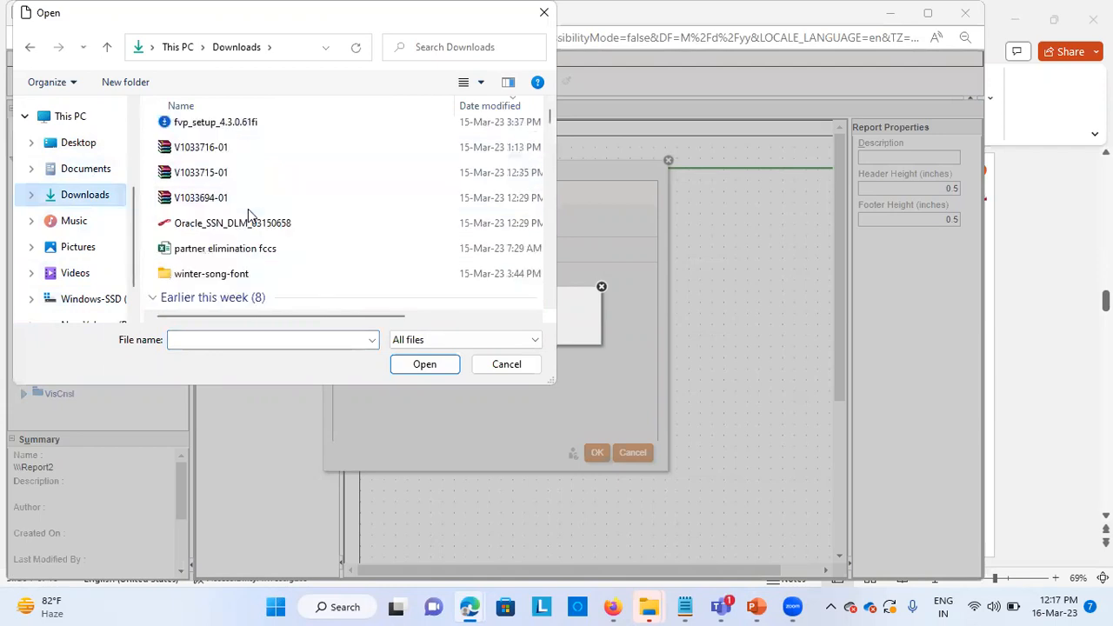
pyautogui.click(246, 272)
pyautogui.doubleClick(235, 276)
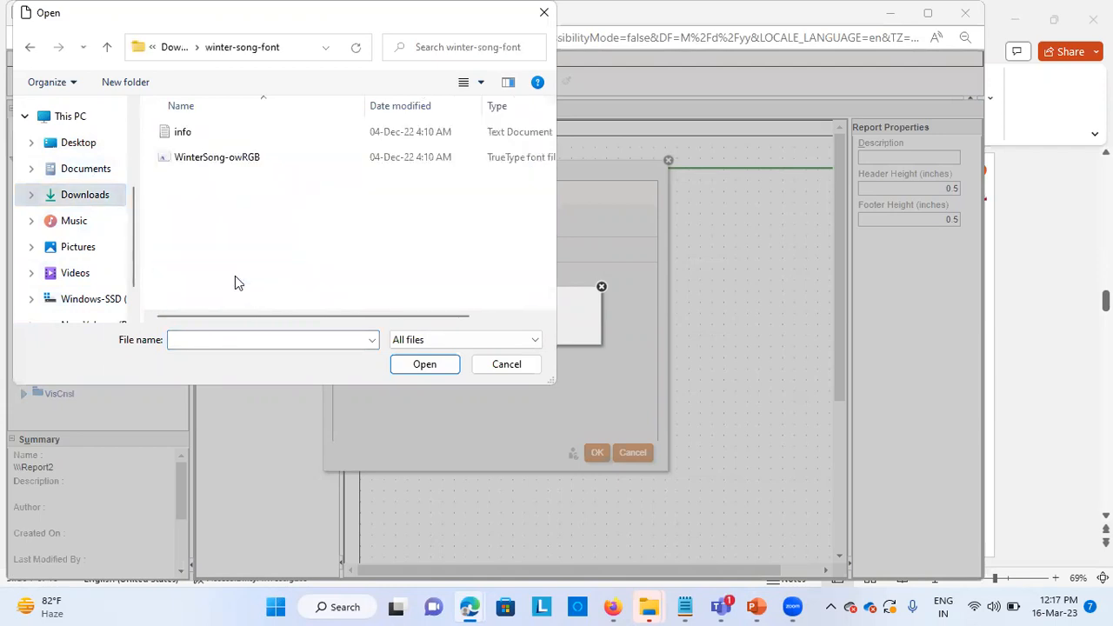
pyautogui.moveTo(417, 316); pyautogui.dragTo(336, 323)
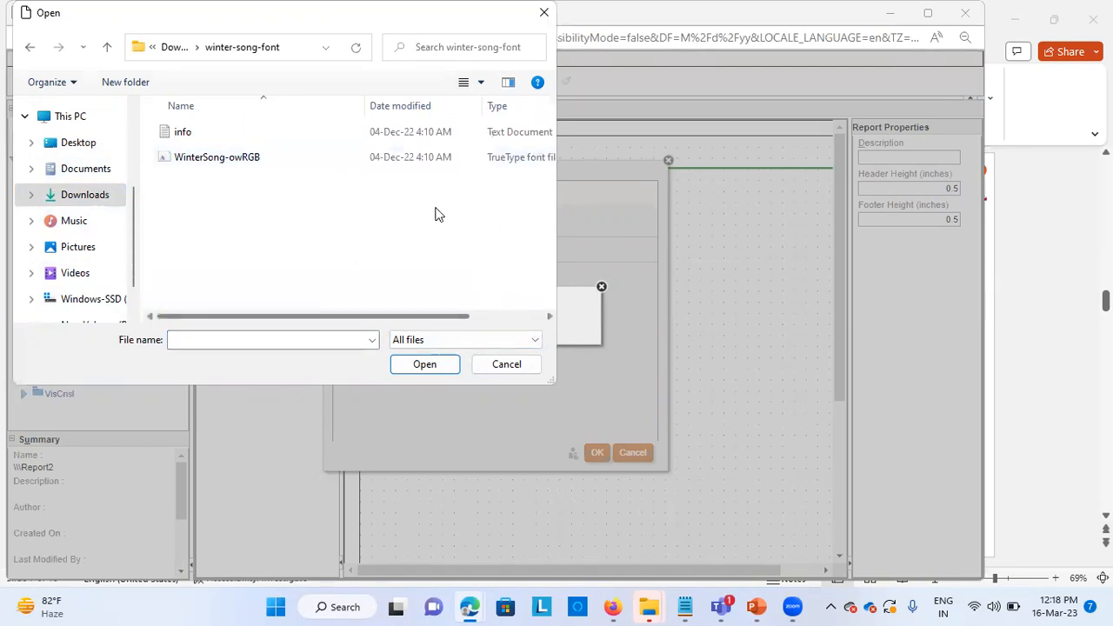
pyautogui.click(257, 158)
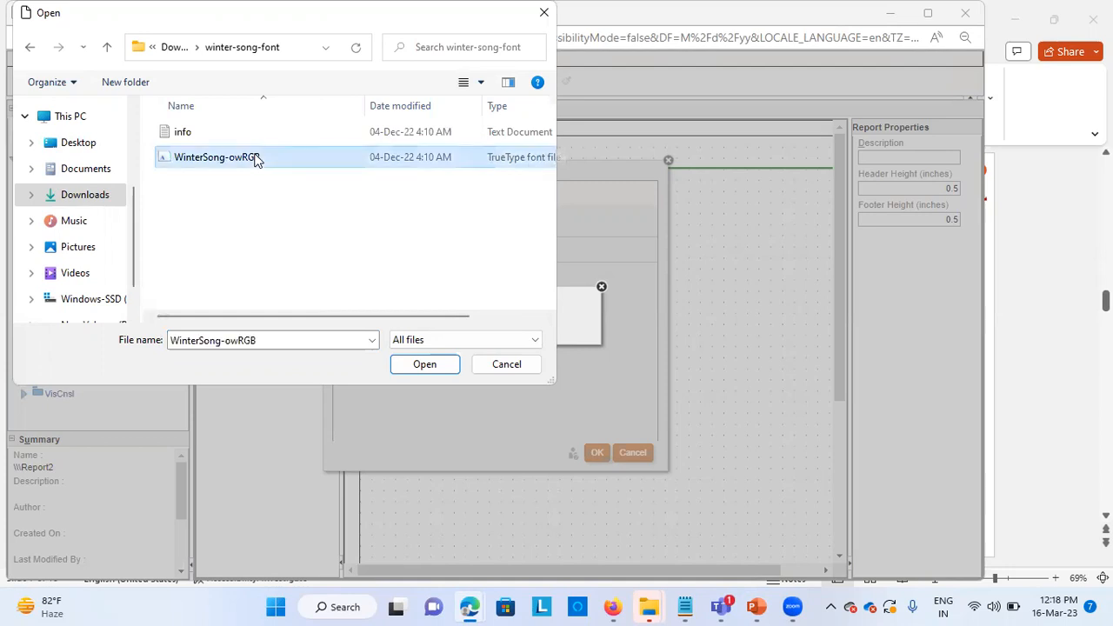
pyautogui.click(424, 364)
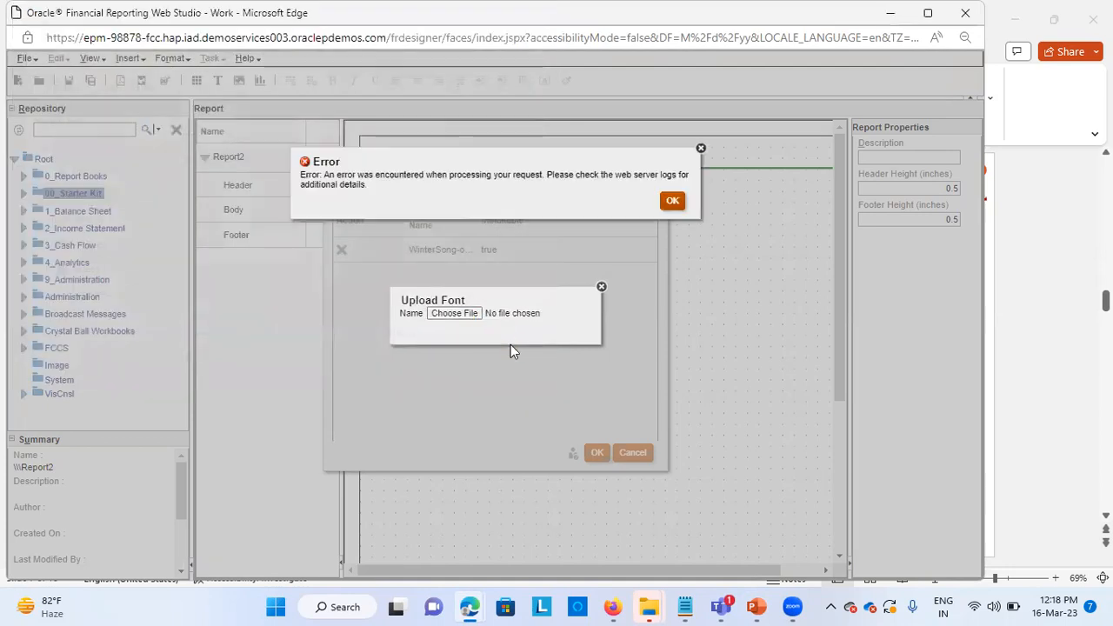
# Dismiss the error and try again to upload the WinterSong-owRGB font file
pyautogui.click(672, 201)
pyautogui.click(468, 315)
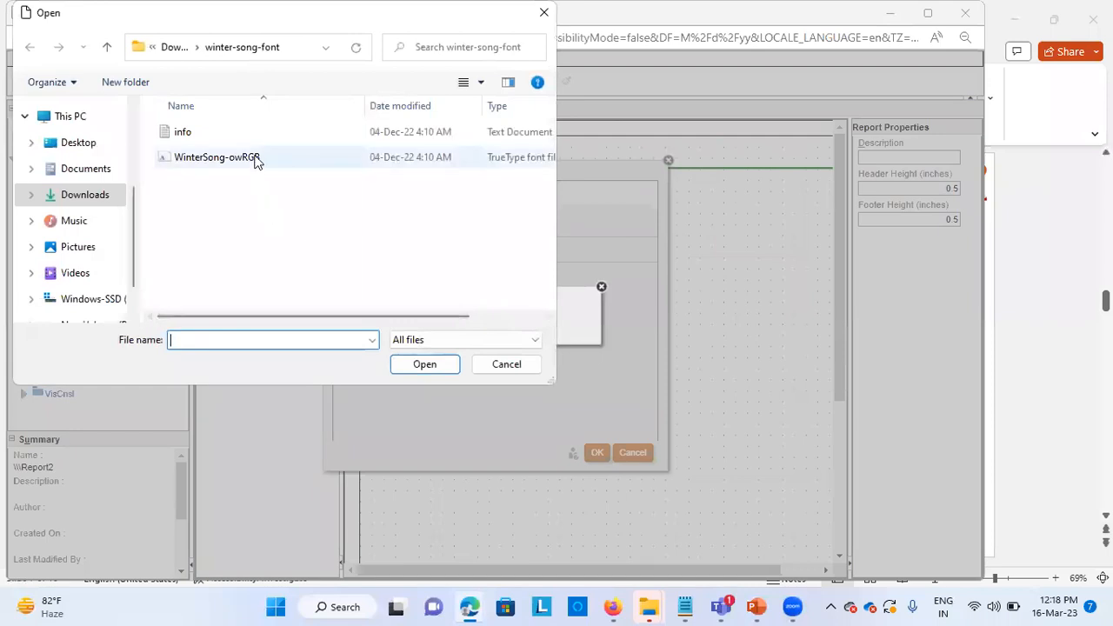
pyautogui.click(254, 159)
pyautogui.click(425, 363)
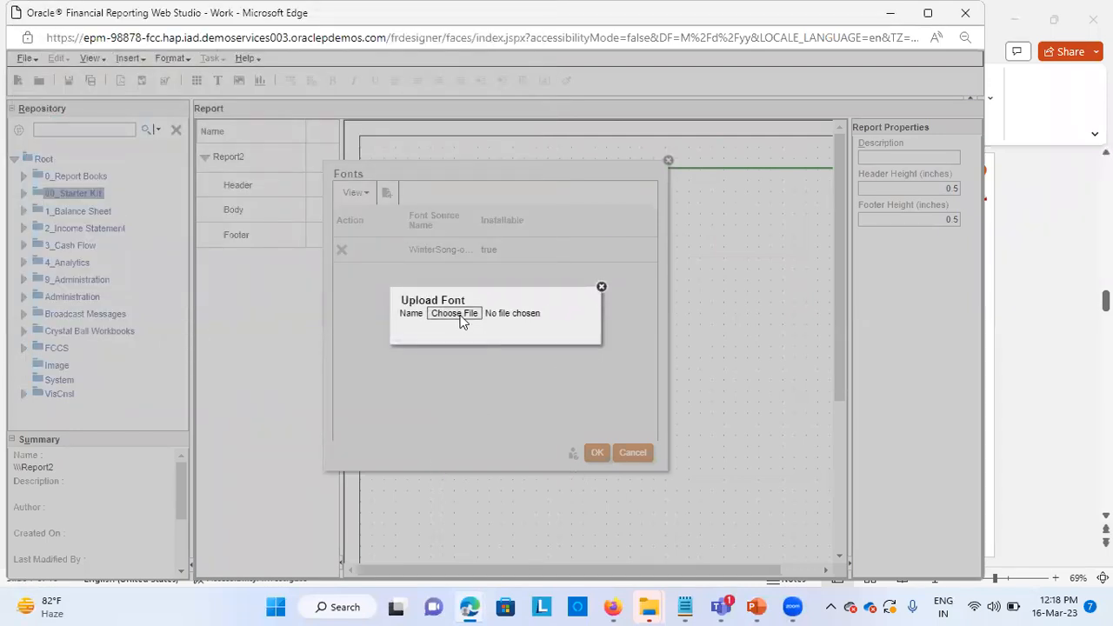
pyautogui.click(670, 200)
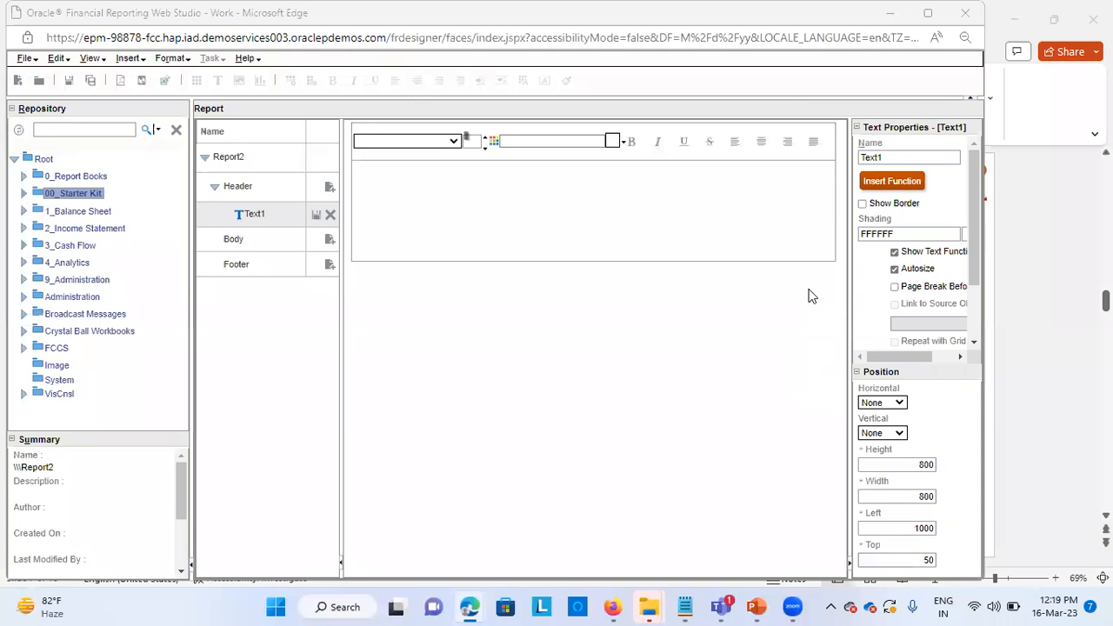
# Set the font of the header text object Text1 to Winter Song, and close the report without saving the changes
pyautogui.click(452, 141)
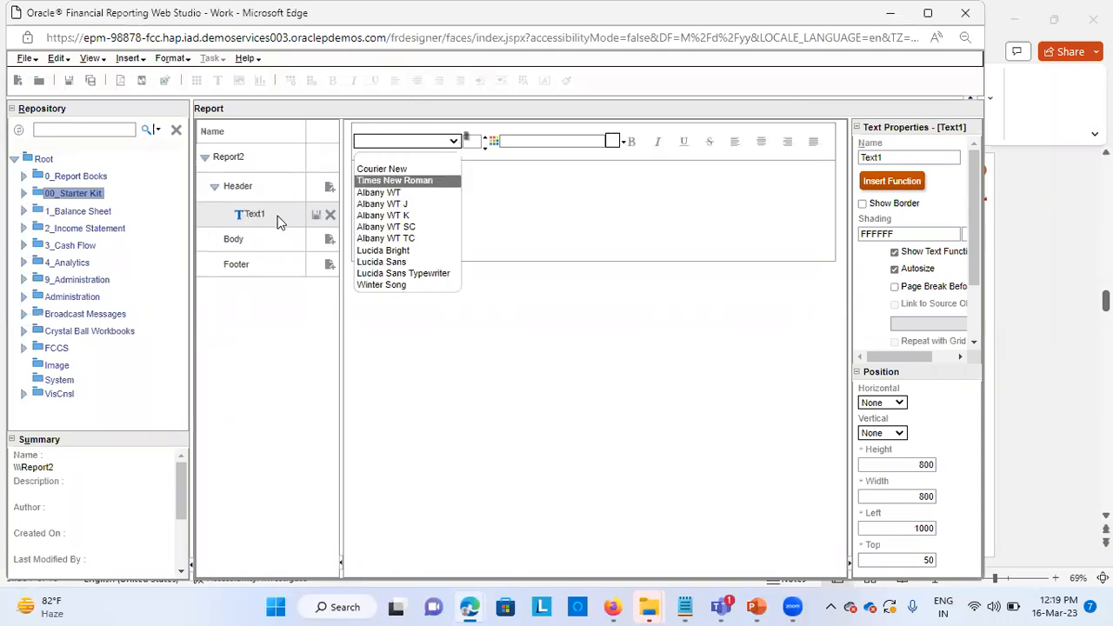
pyautogui.click(401, 286)
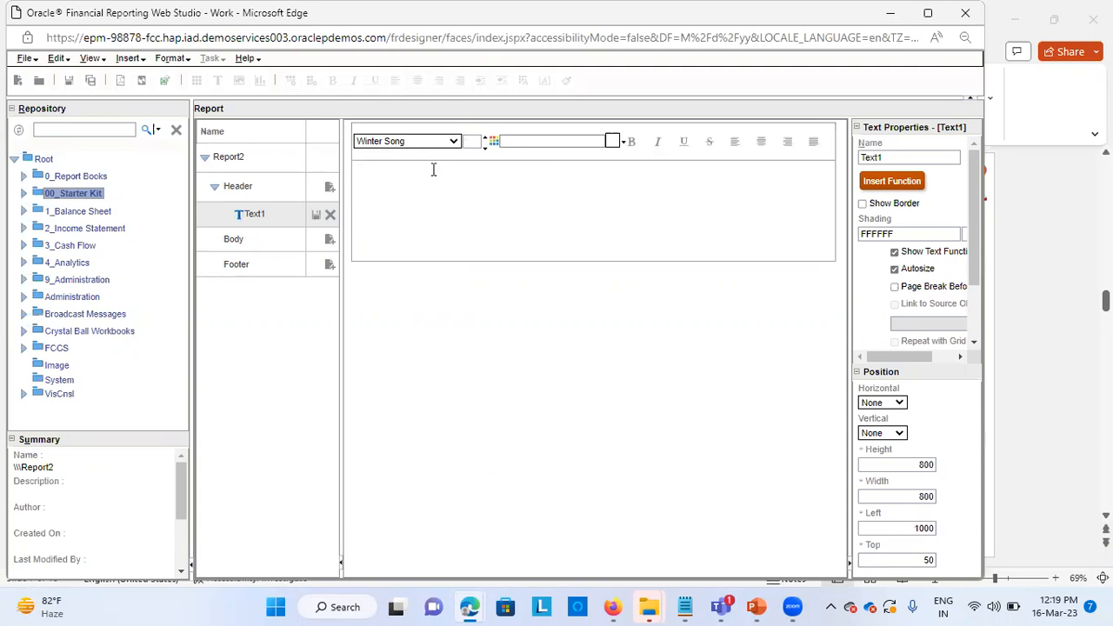
pyautogui.click(24, 60)
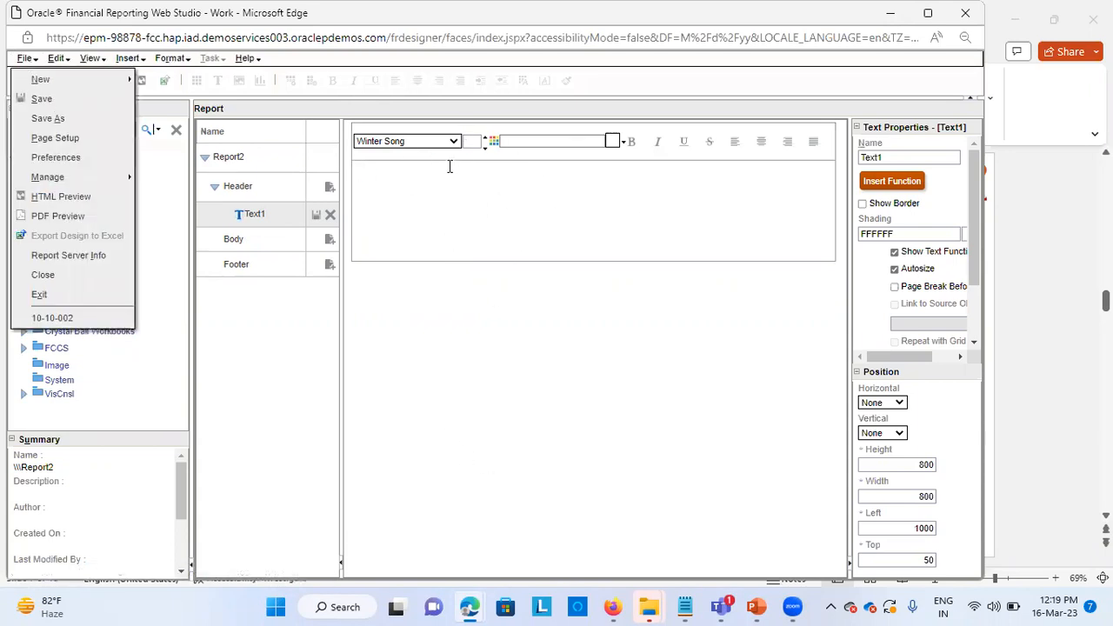
pyautogui.click(63, 274)
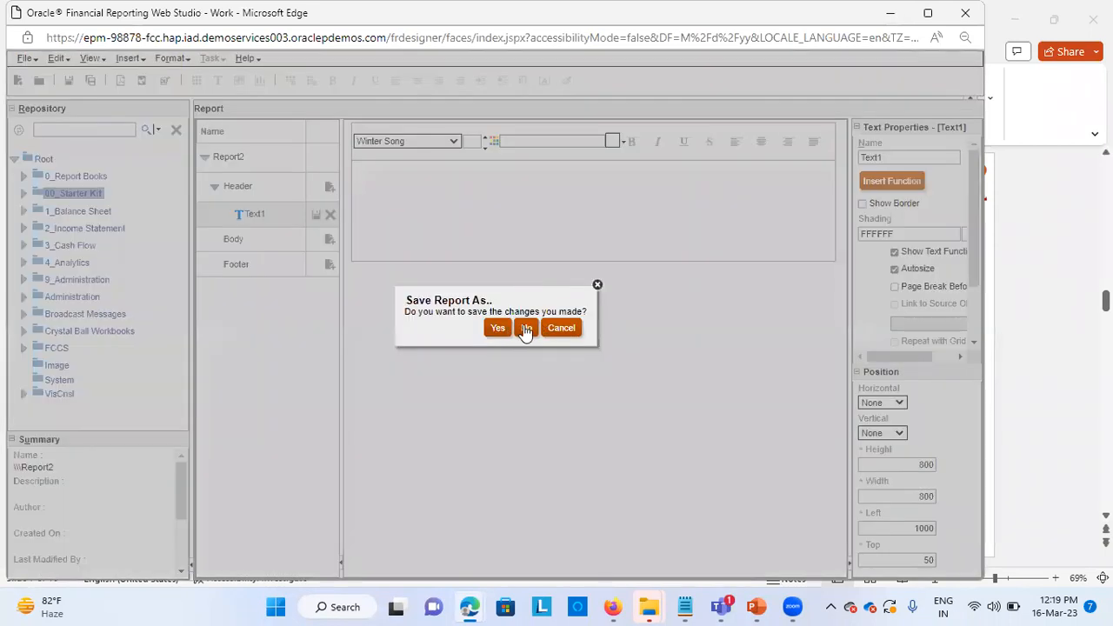
pyautogui.click(526, 335)
# Switch to PowerPoint and read the Report Objects slide listing grids, text, images and charts
pyautogui.click(755, 606)
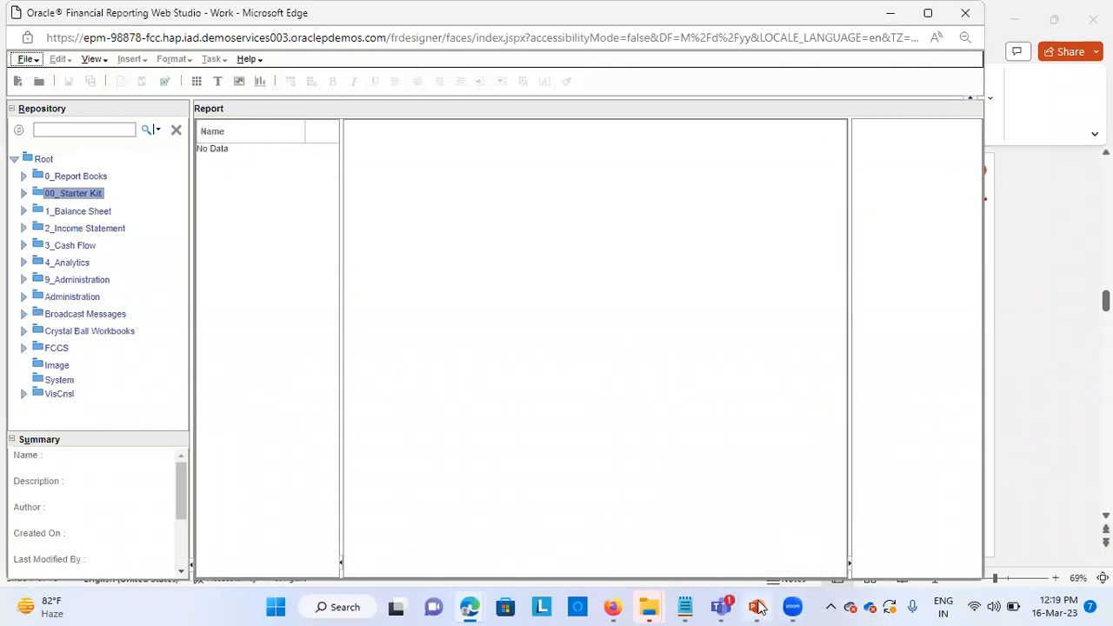
pyautogui.scroll(-1, 703, 501)
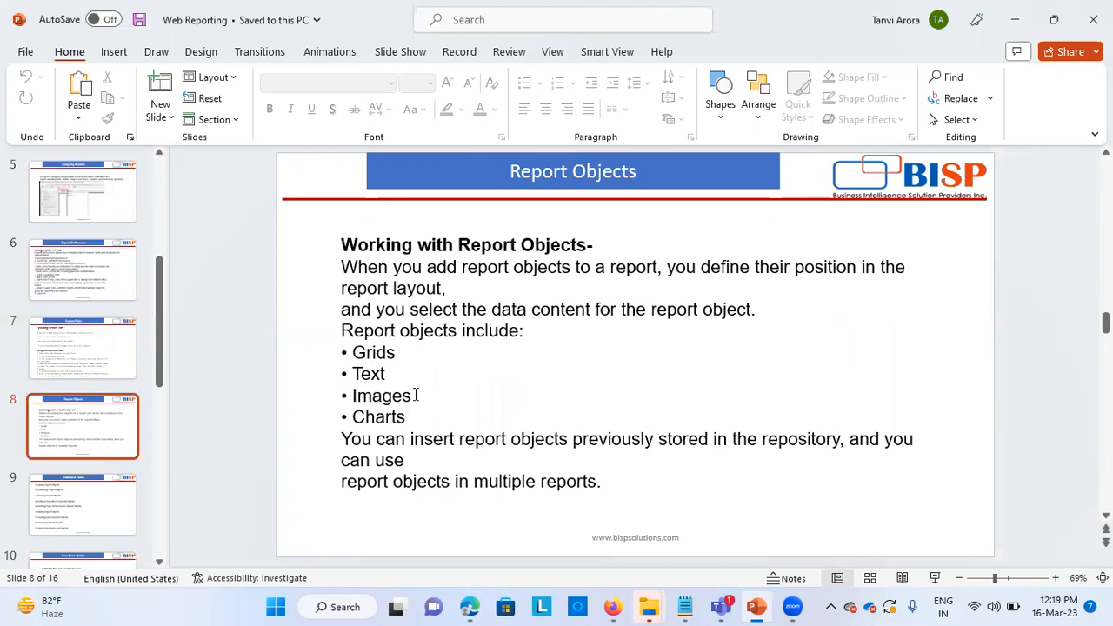
# Switch back to Financial Reporting Web Studio and create a new report
pyautogui.hotkey('alt', 'Tab')
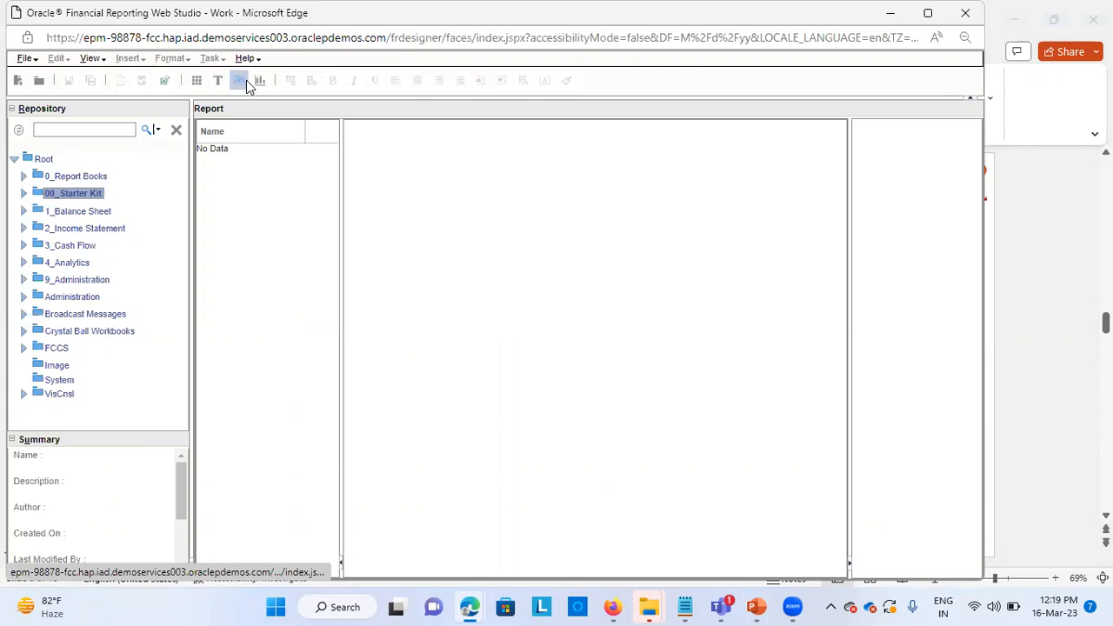
pyautogui.click(24, 58)
pyautogui.moveTo(48, 83)
pyautogui.click(166, 82)
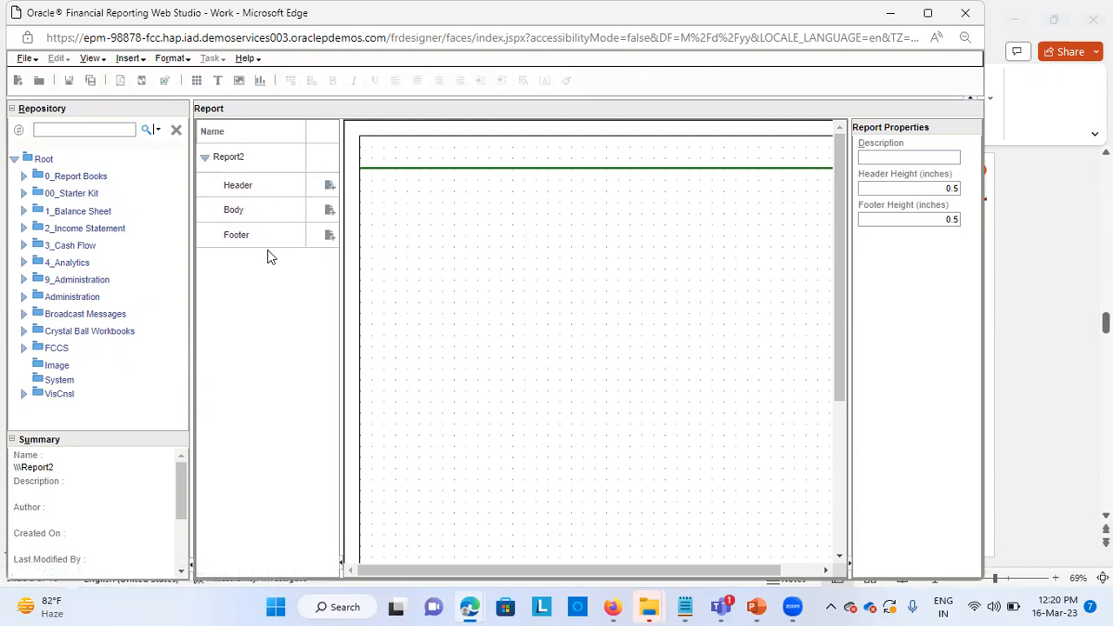
# Insert an image into the report header using the JPG file 8d4e07f3e0d30ed69115074c0adfa308 from the Desktop
pyautogui.click(329, 183)
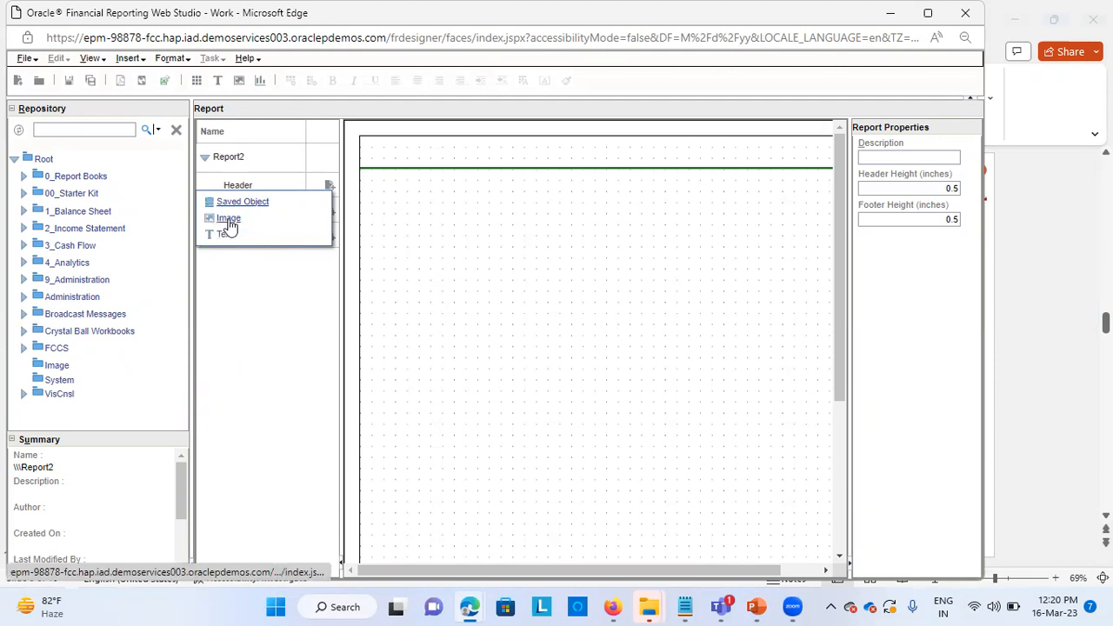
pyautogui.click(230, 219)
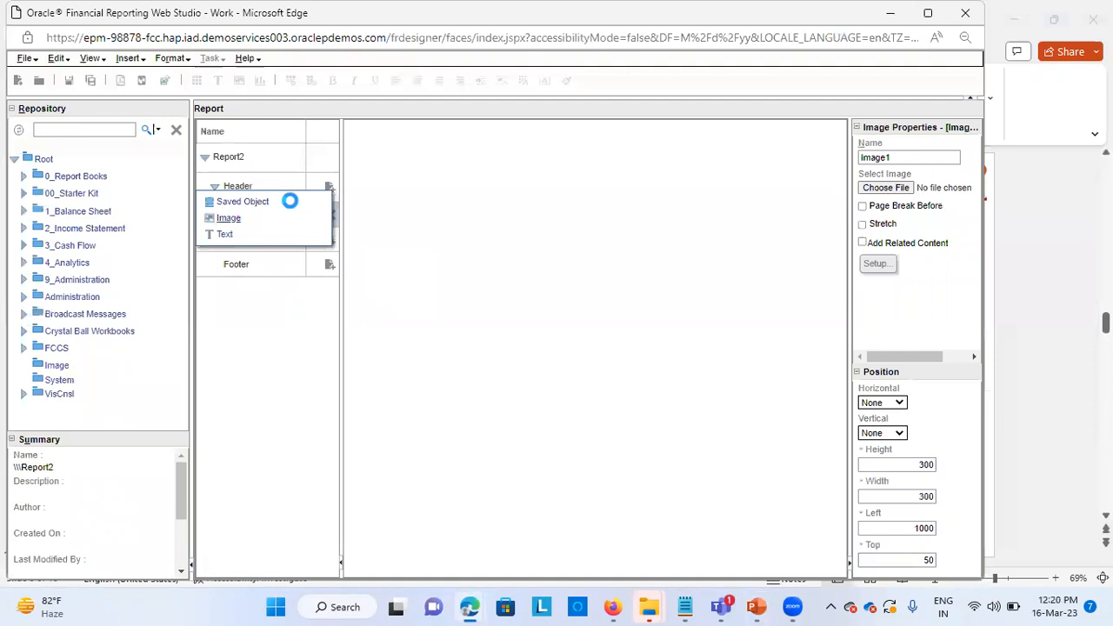
pyautogui.click(907, 187)
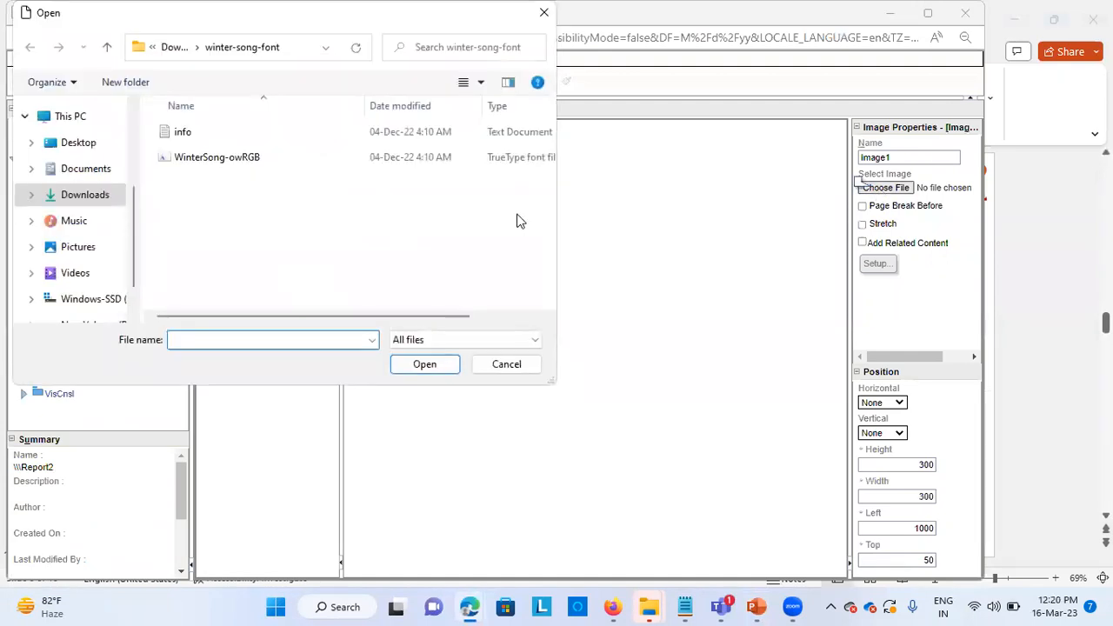
pyautogui.scroll(1, 95, 190)
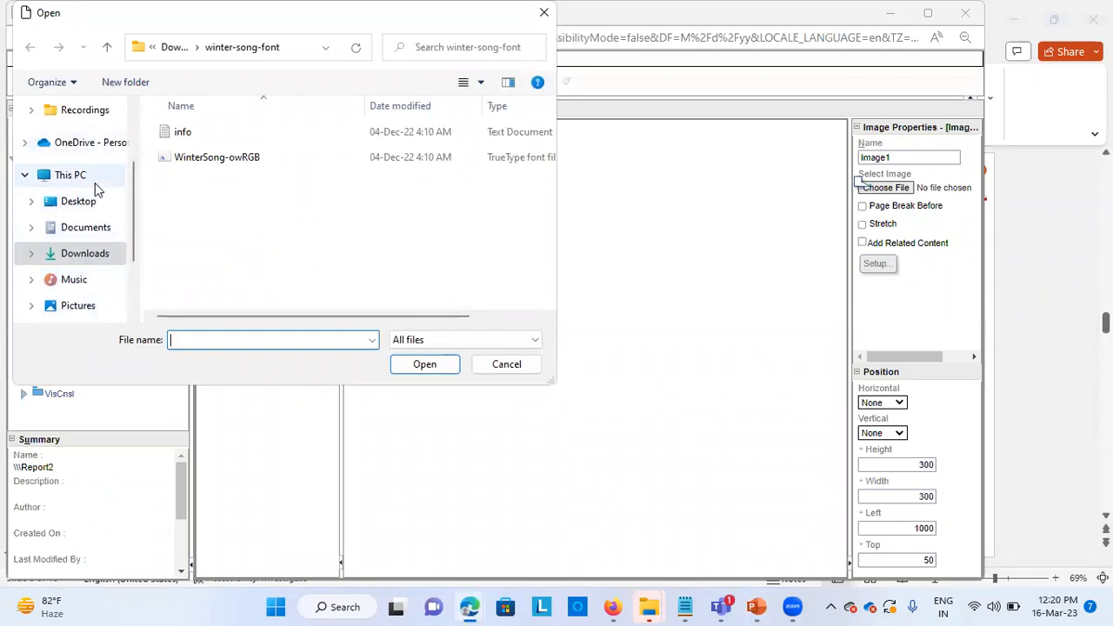
pyautogui.click(78, 201)
pyautogui.scroll(-2, 261, 218)
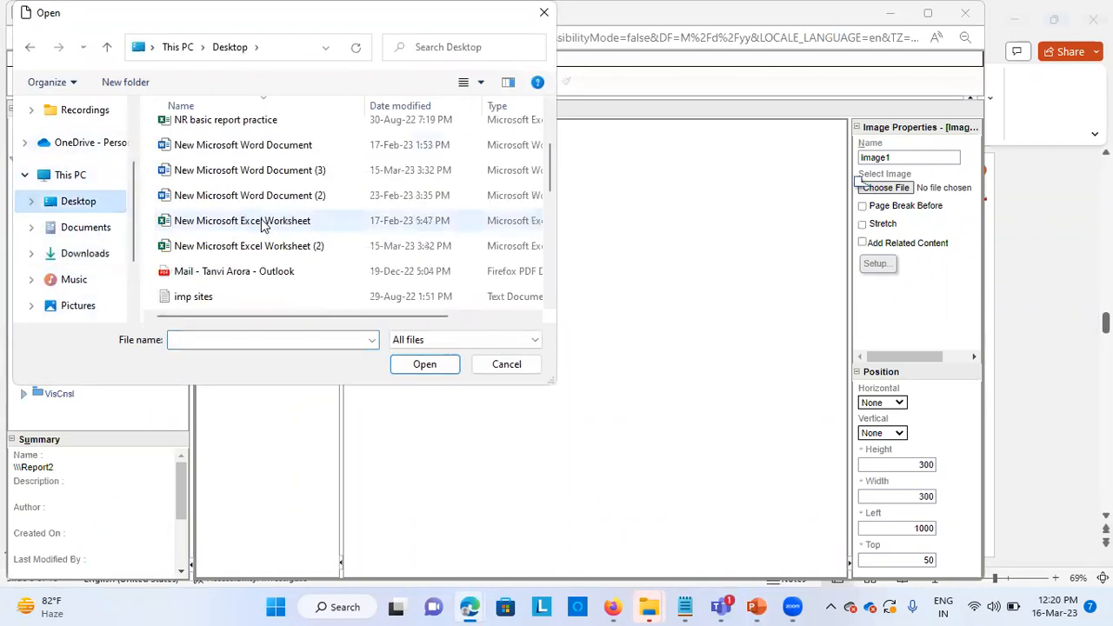
pyautogui.scroll(-4, 261, 219)
pyautogui.click(278, 170)
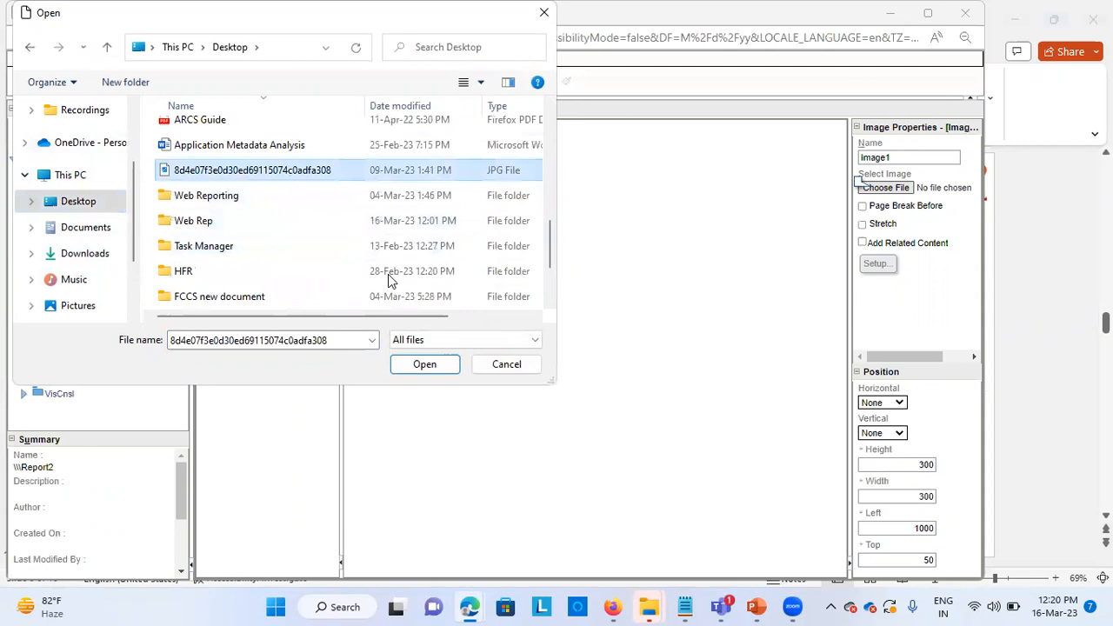
pyautogui.click(424, 363)
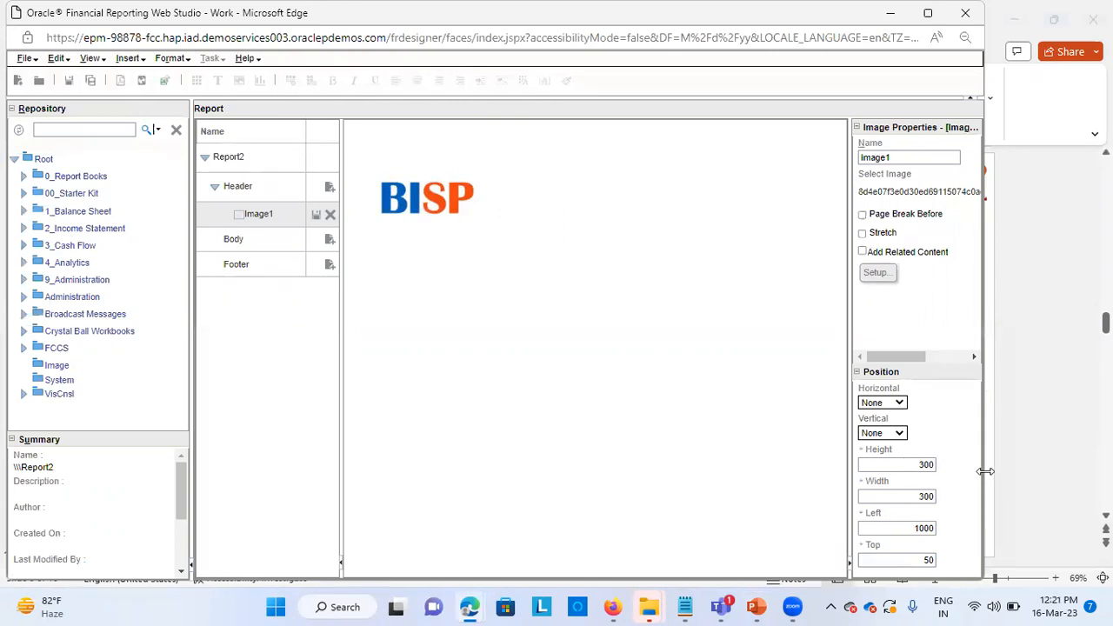
# Enable Stretch for the header image and set its horizontal position to Left and its vertical position to Top
pyautogui.click(900, 405)
pyautogui.click(862, 233)
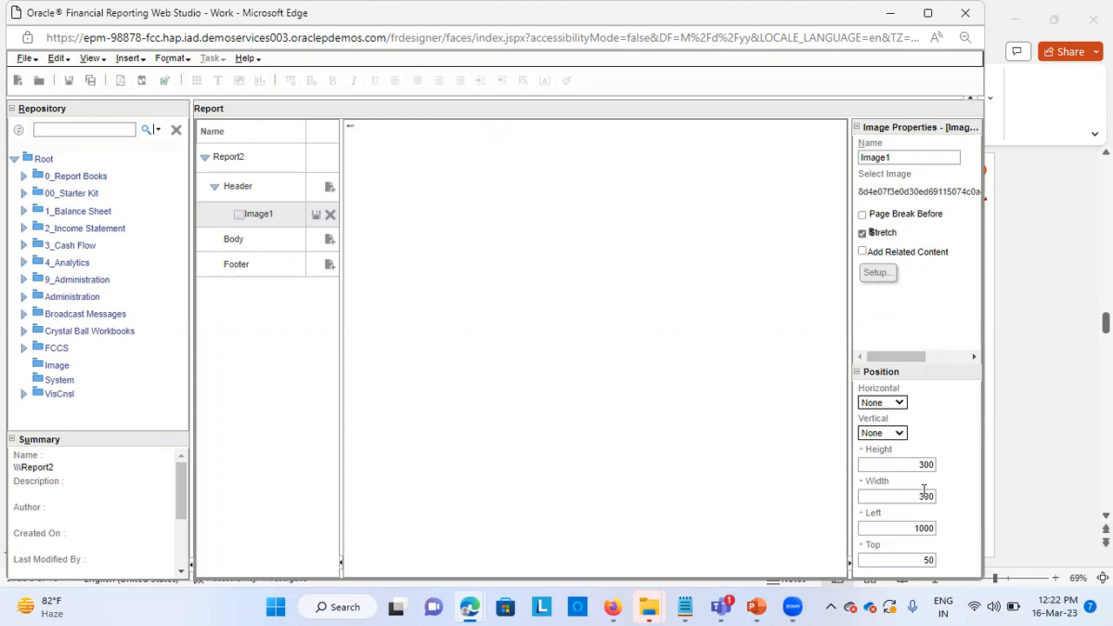
pyautogui.click(900, 402)
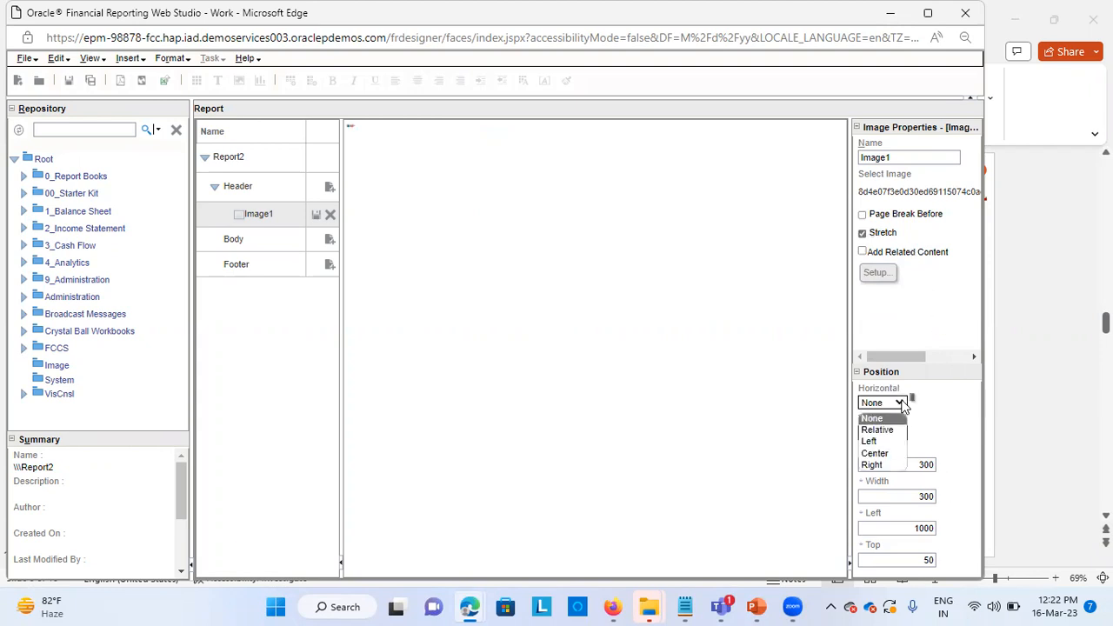
pyautogui.click(885, 442)
pyautogui.click(896, 433)
pyautogui.click(885, 467)
pyautogui.click(899, 433)
pyautogui.click(880, 478)
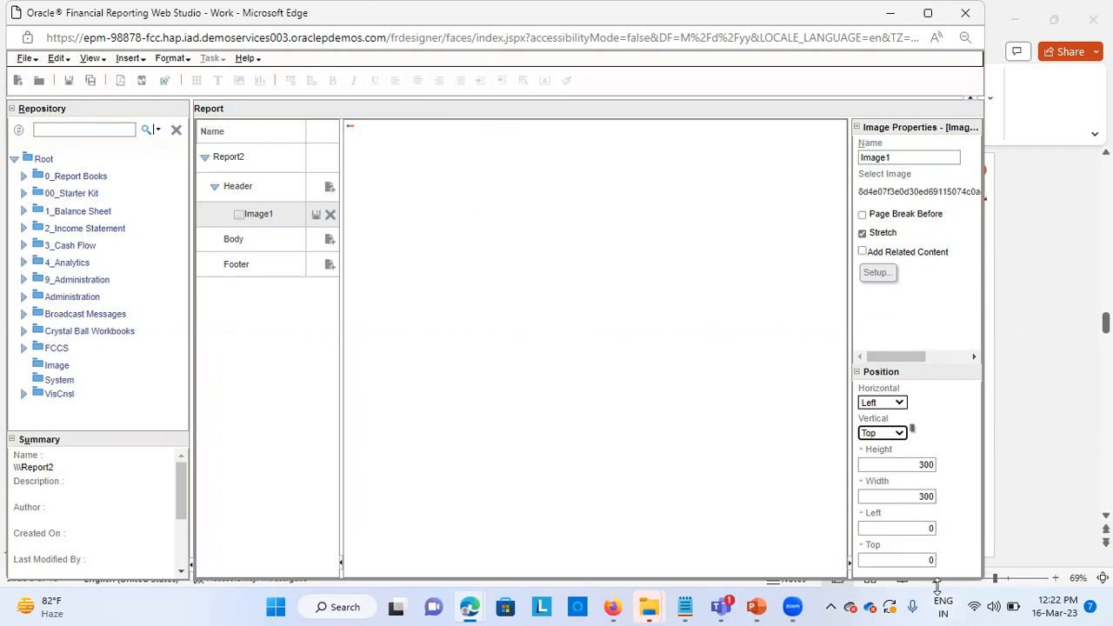
# Set the header image's height to 800 and its width to 1200
pyautogui.click(933, 465)
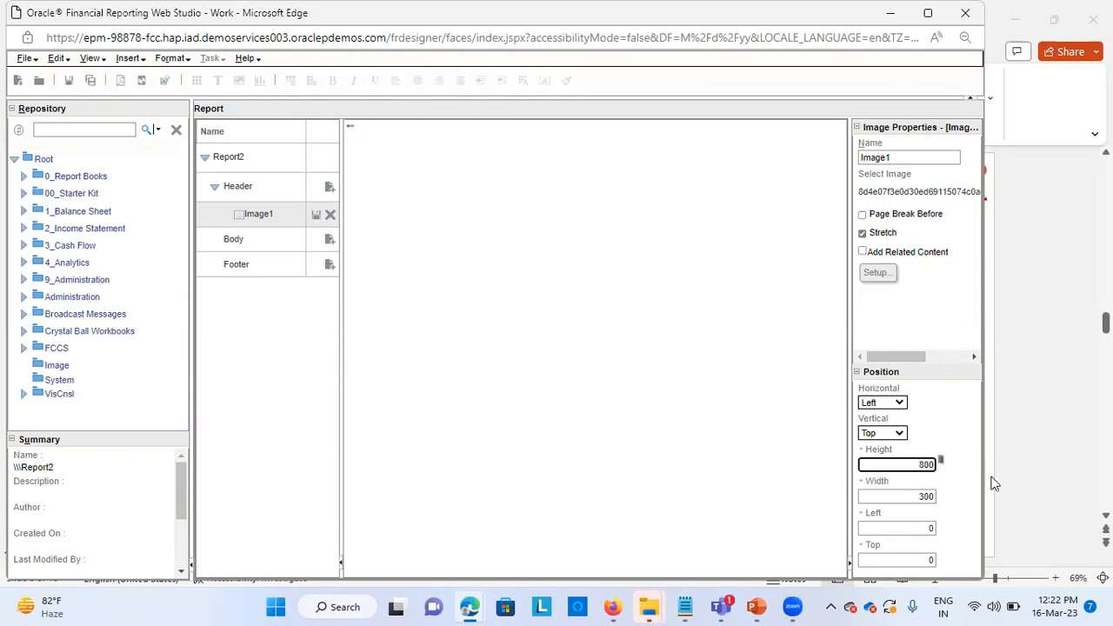
pyautogui.click(933, 496)
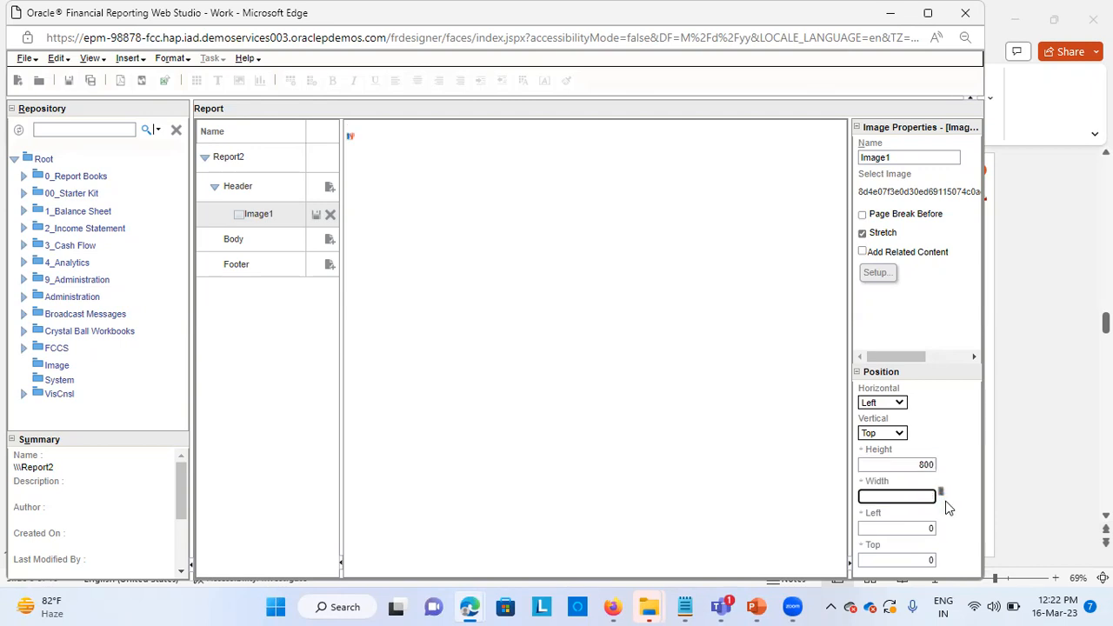
pyautogui.click(689, 298)
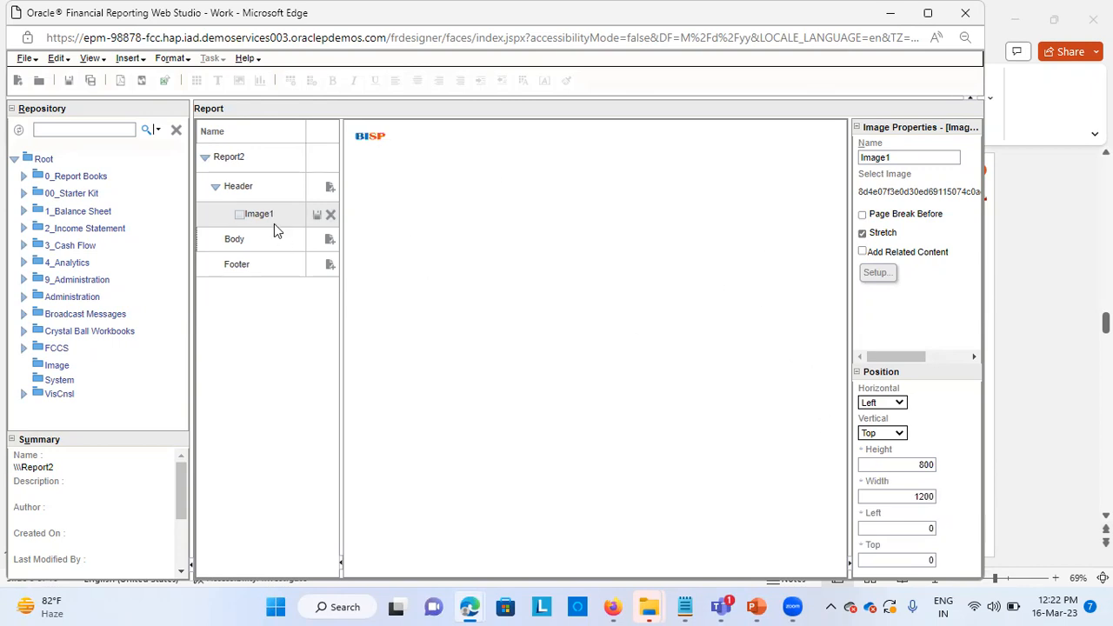
# Show the whole report layout, narrow the header logo slightly and reposition it near the header's left end
pyautogui.click(226, 157)
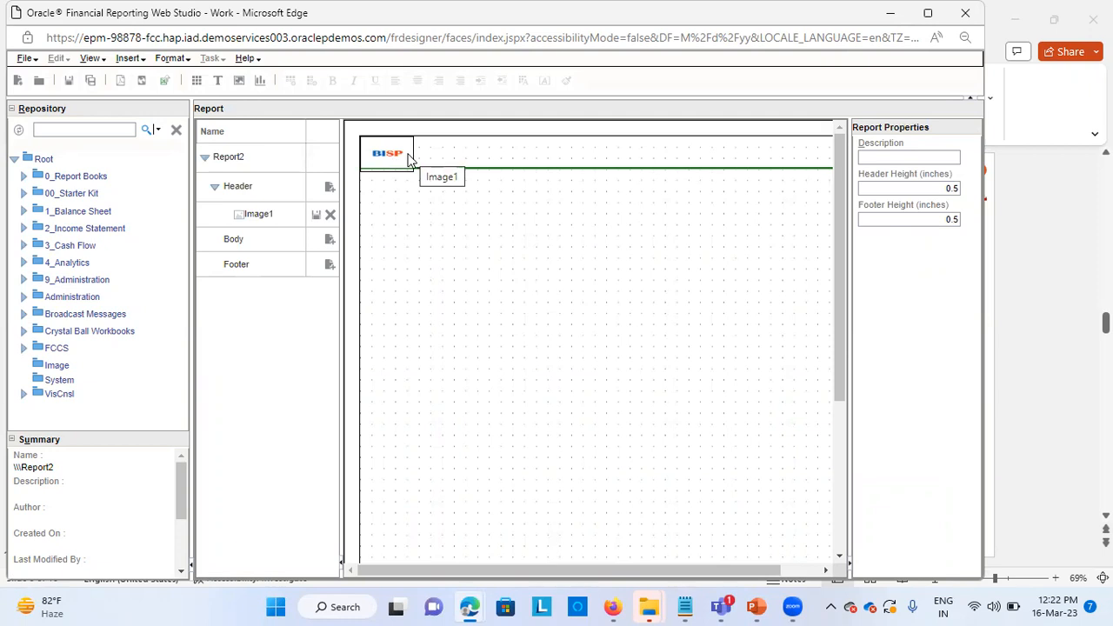
pyautogui.click(522, 154)
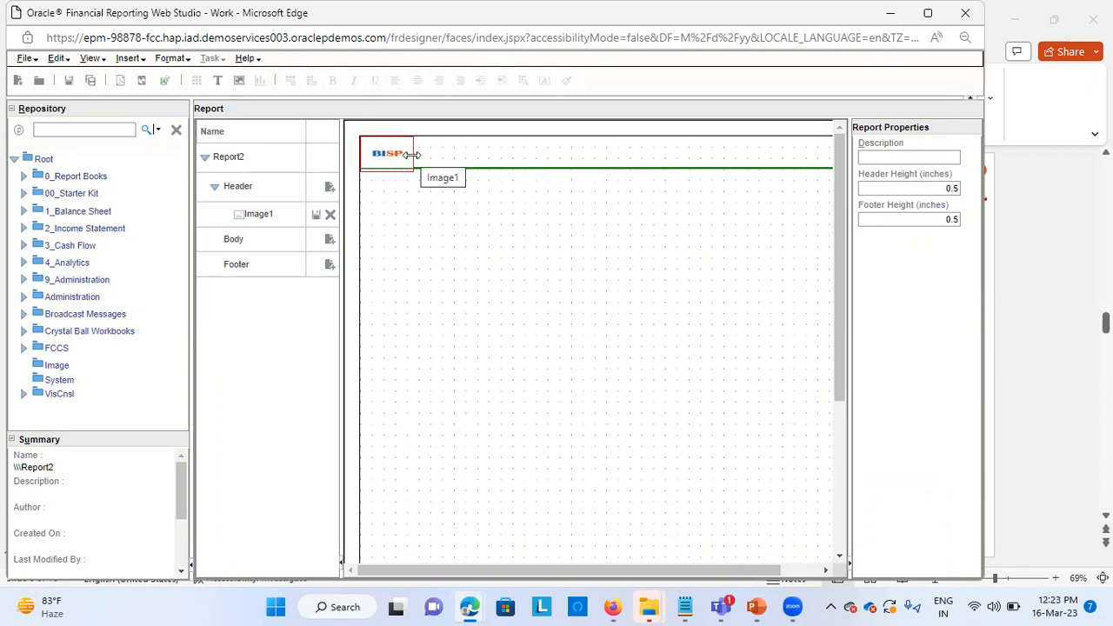
pyautogui.moveTo(414, 155); pyautogui.dragTo(407, 155)
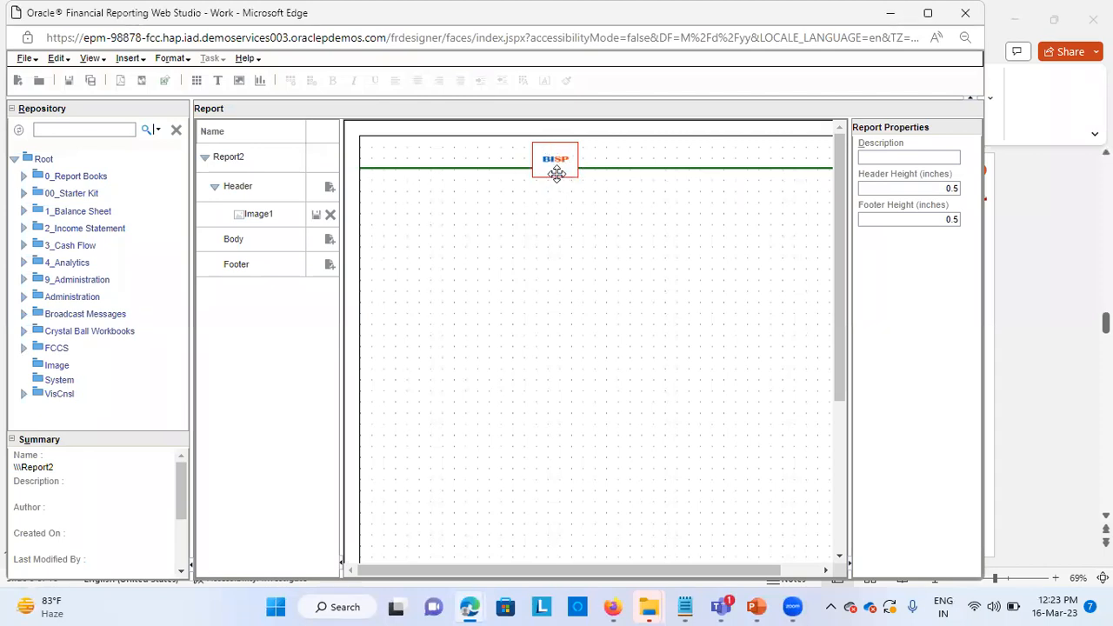
pyautogui.moveTo(547, 162); pyautogui.dragTo(381, 162)
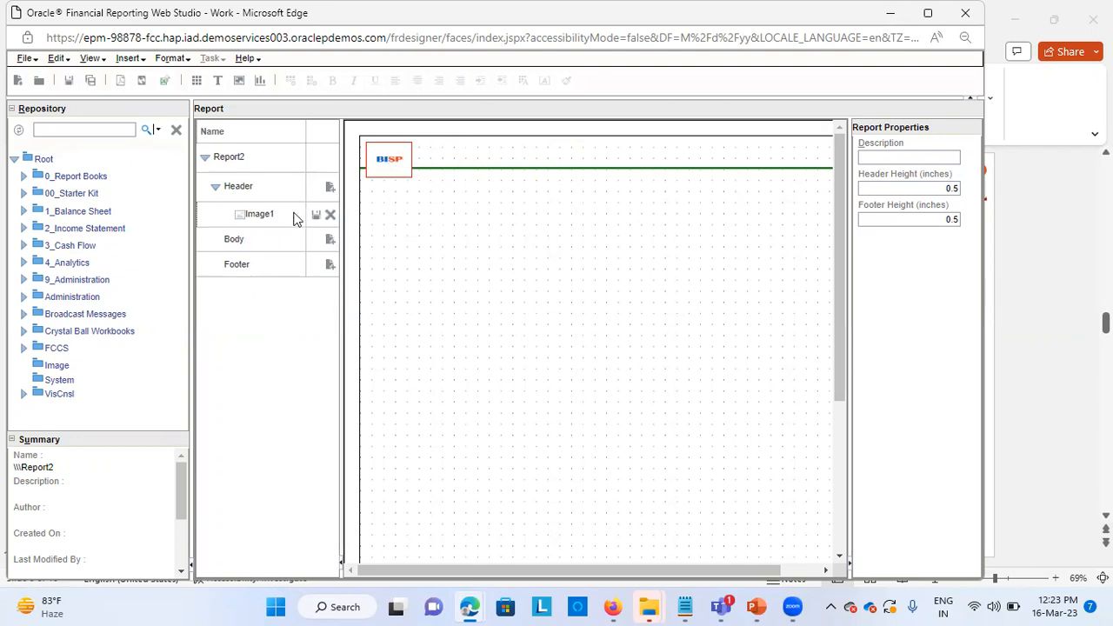
# Insert a text object into the report header and start its text with "Balan"
pyautogui.click(331, 185)
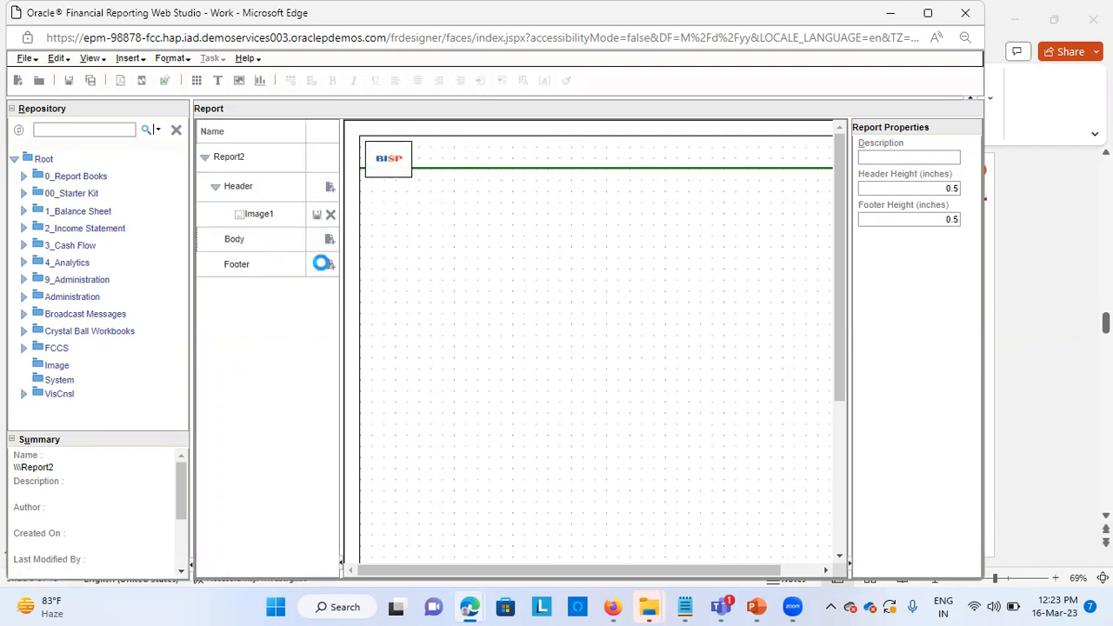
pyautogui.click(330, 190)
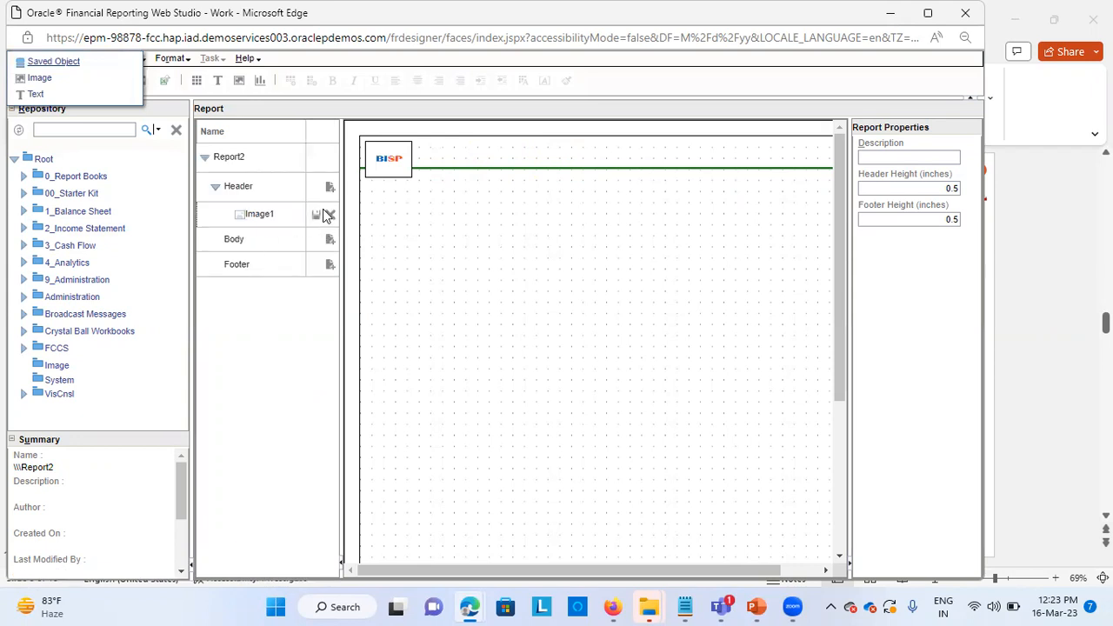
pyautogui.click(36, 94)
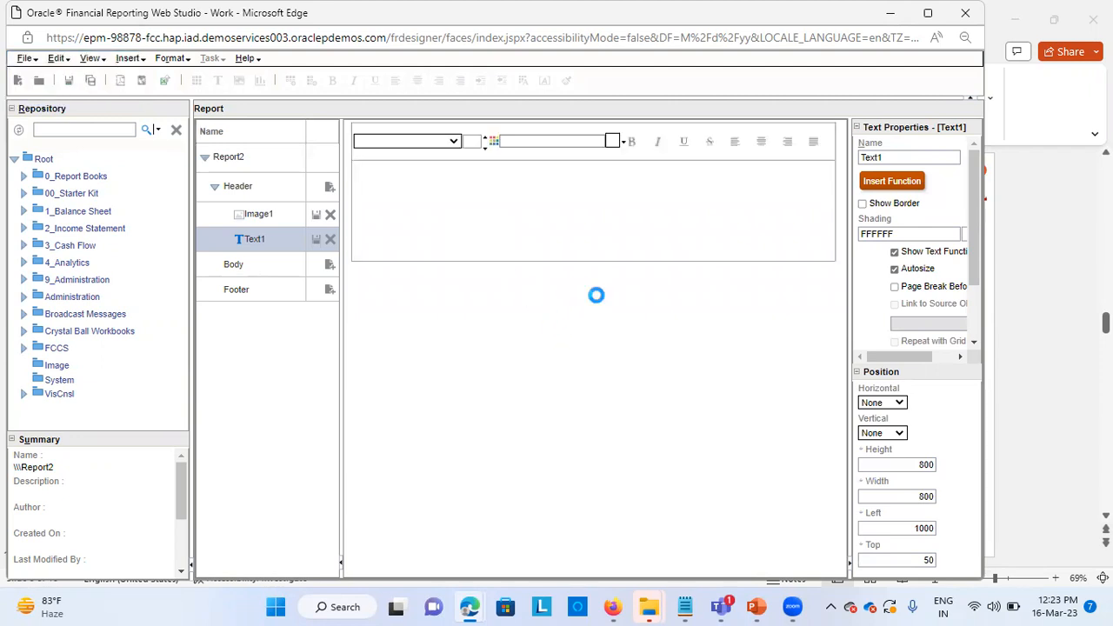
pyautogui.write('Bala')
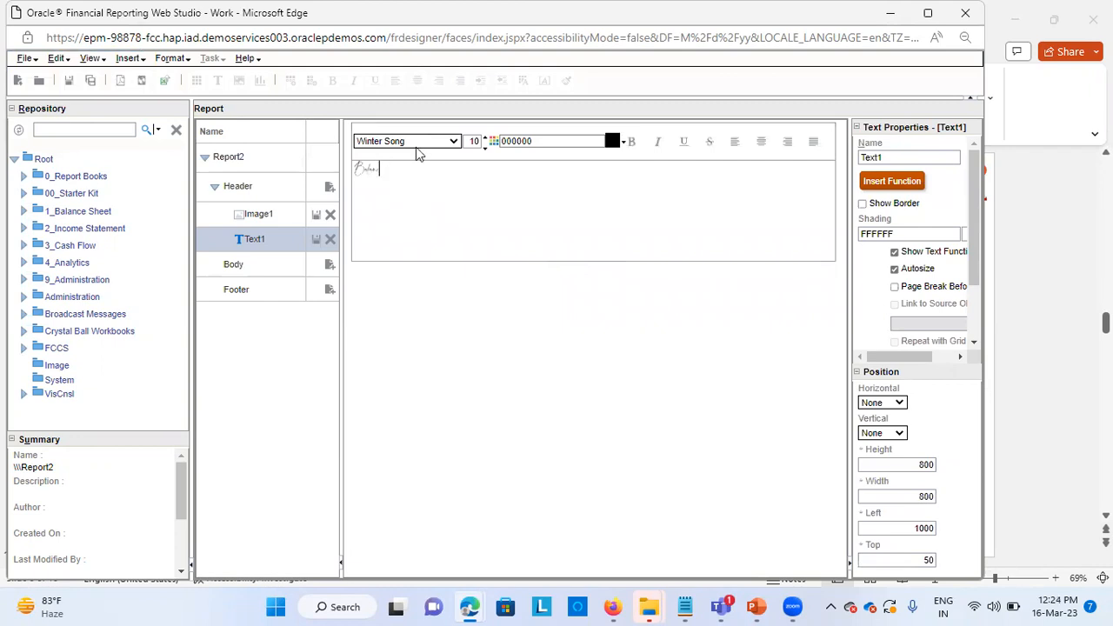
# Try to set the header text's font to Times New Roman
pyautogui.click(418, 144)
pyautogui.click(422, 180)
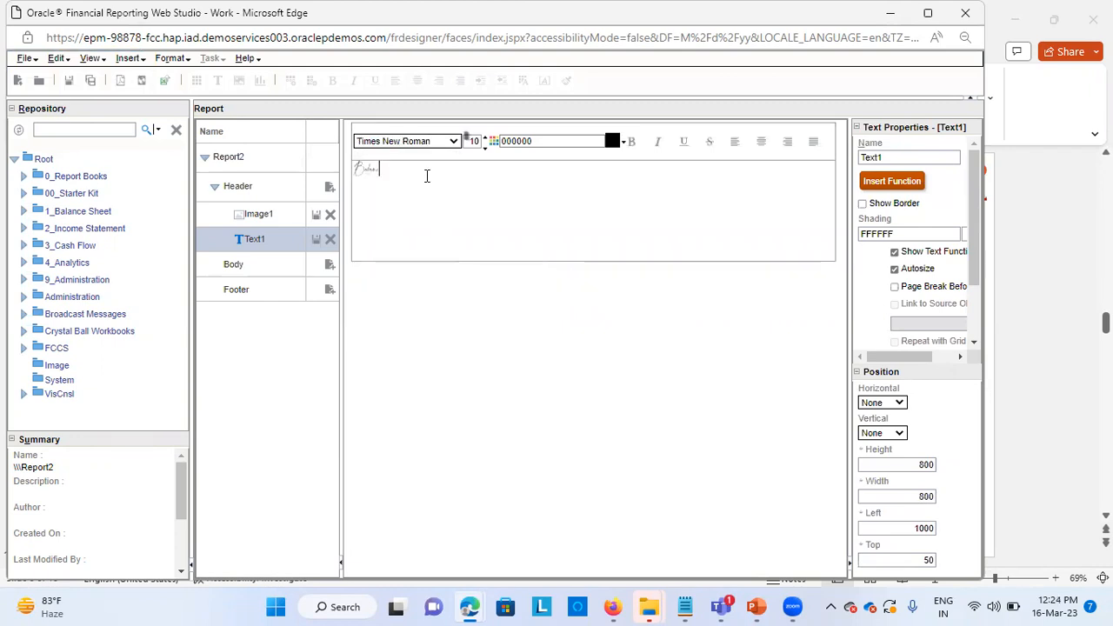
pyautogui.click(422, 177)
pyautogui.press('BackSpace')
pyautogui.press('BackSpace')
pyautogui.press('BackSpace')
pyautogui.press('BackSpace')
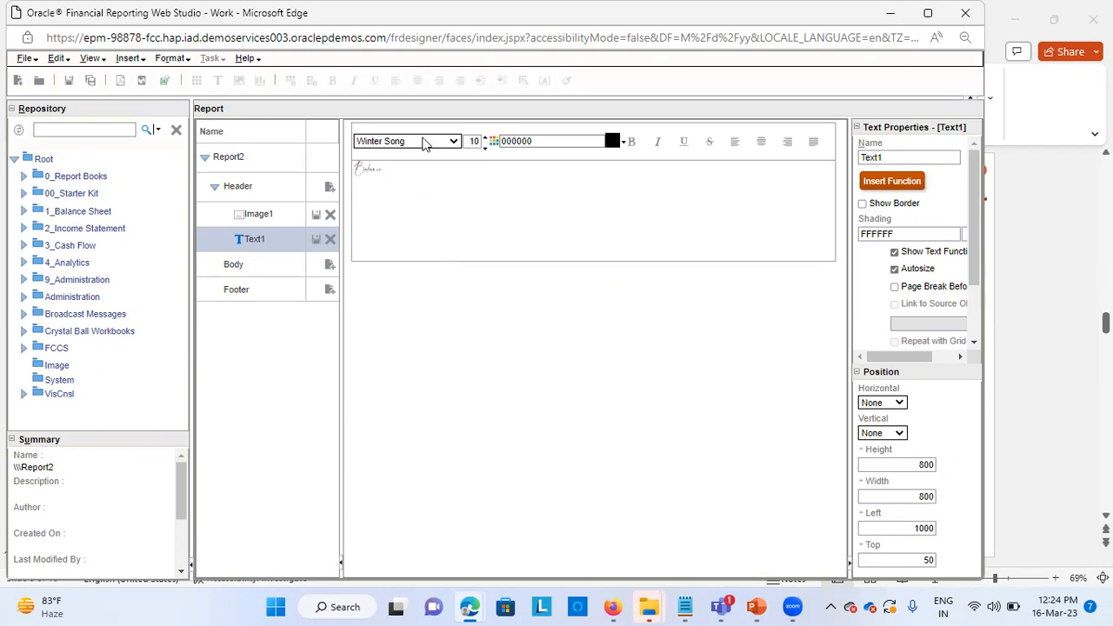
pyautogui.click(425, 142)
pyautogui.click(390, 169)
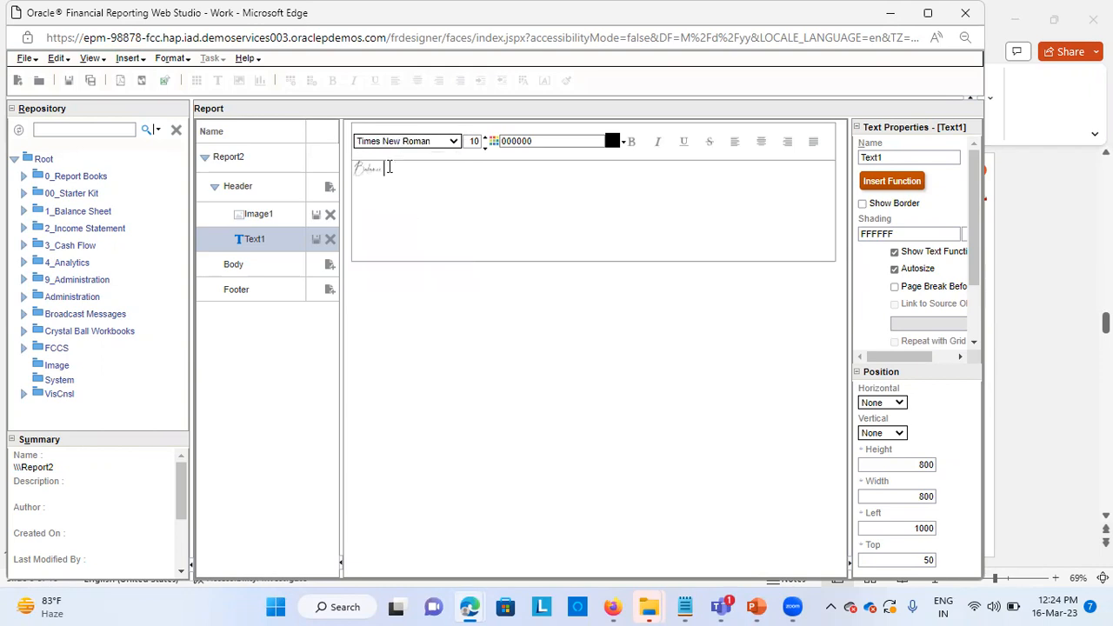
# Clear the header text and replace it with "Balance Sheet" in Times New Roman
pyautogui.moveTo(380, 173); pyautogui.dragTo(343, 182)
pyautogui.press('BackSpace')
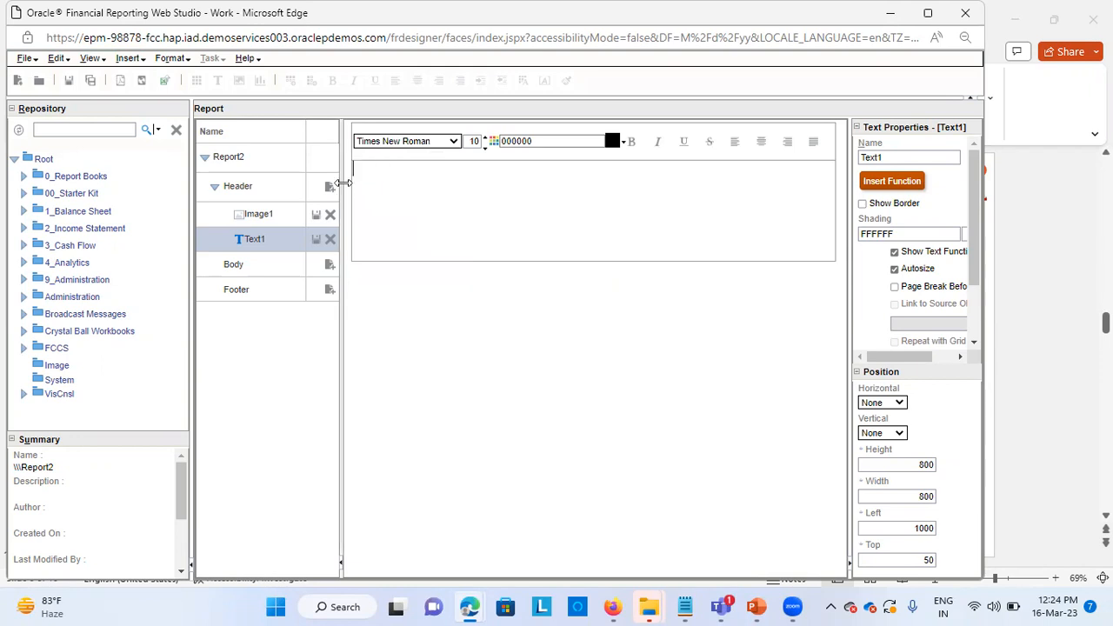
pyautogui.click(453, 142)
pyautogui.click(381, 181)
pyautogui.click(453, 142)
pyautogui.click(395, 159)
pyautogui.click(404, 182)
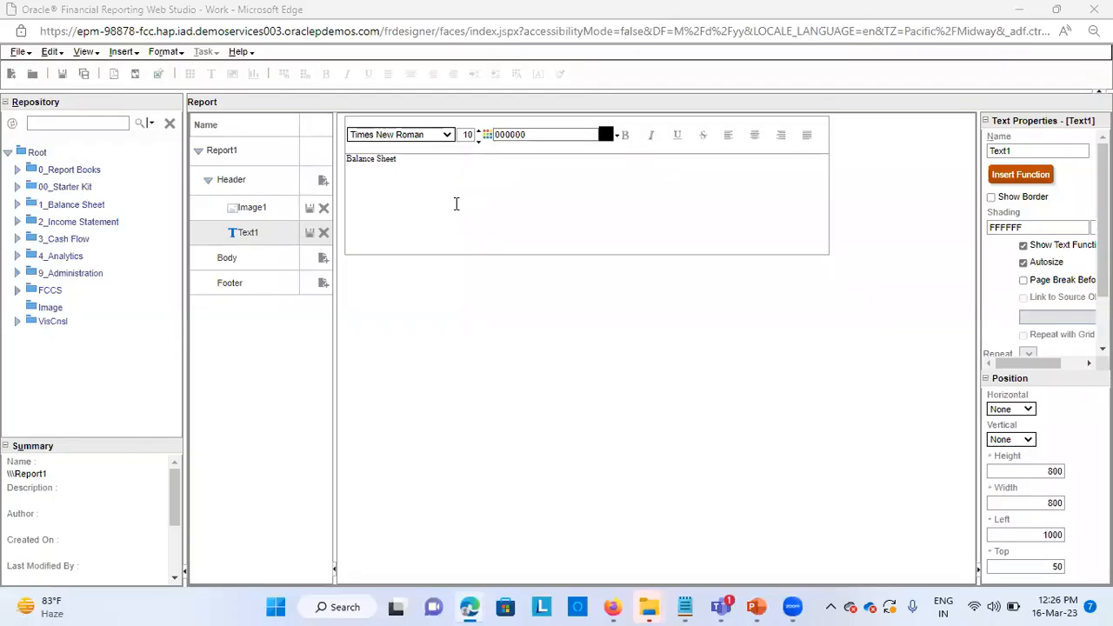
# Increase the font size of the Balance Sheet text to 12
pyautogui.click(437, 136)
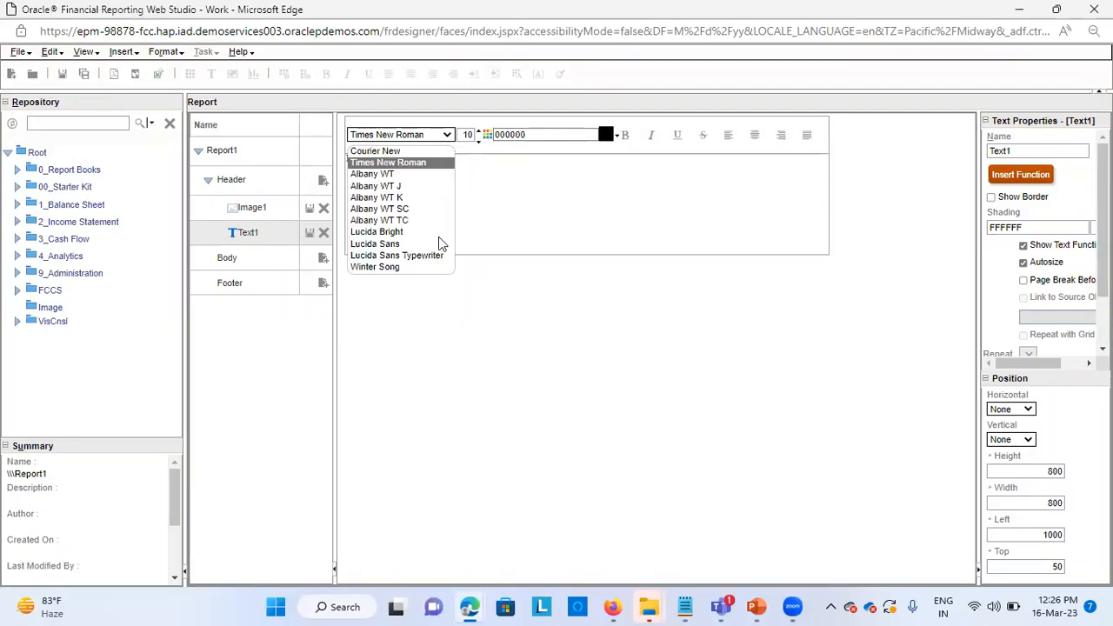
pyautogui.click(541, 186)
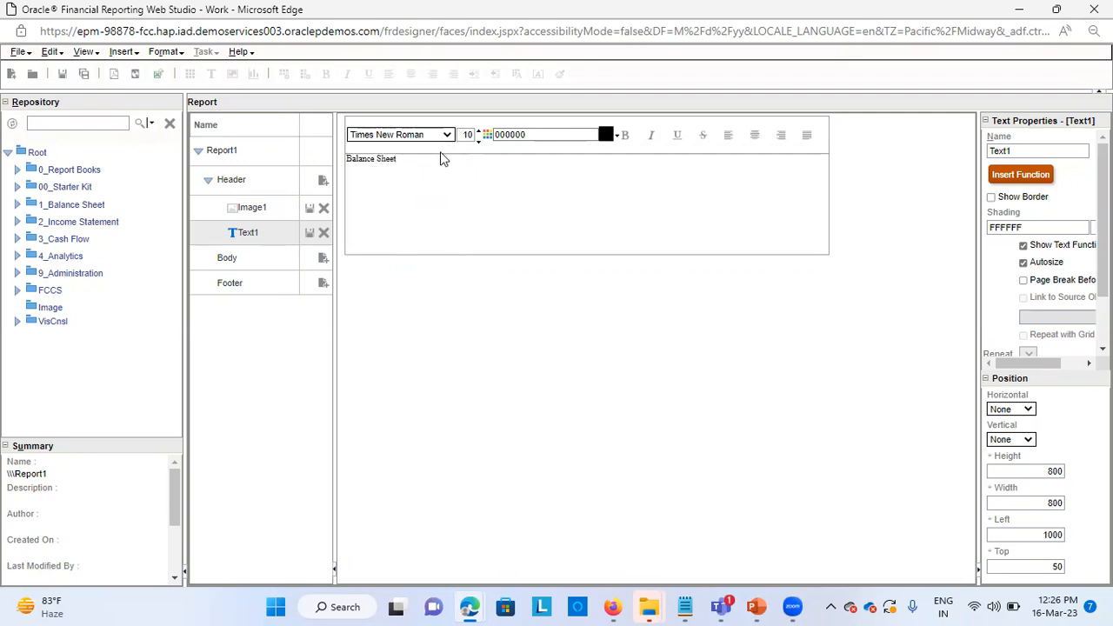
pyautogui.moveTo(351, 165); pyautogui.dragTo(331, 171)
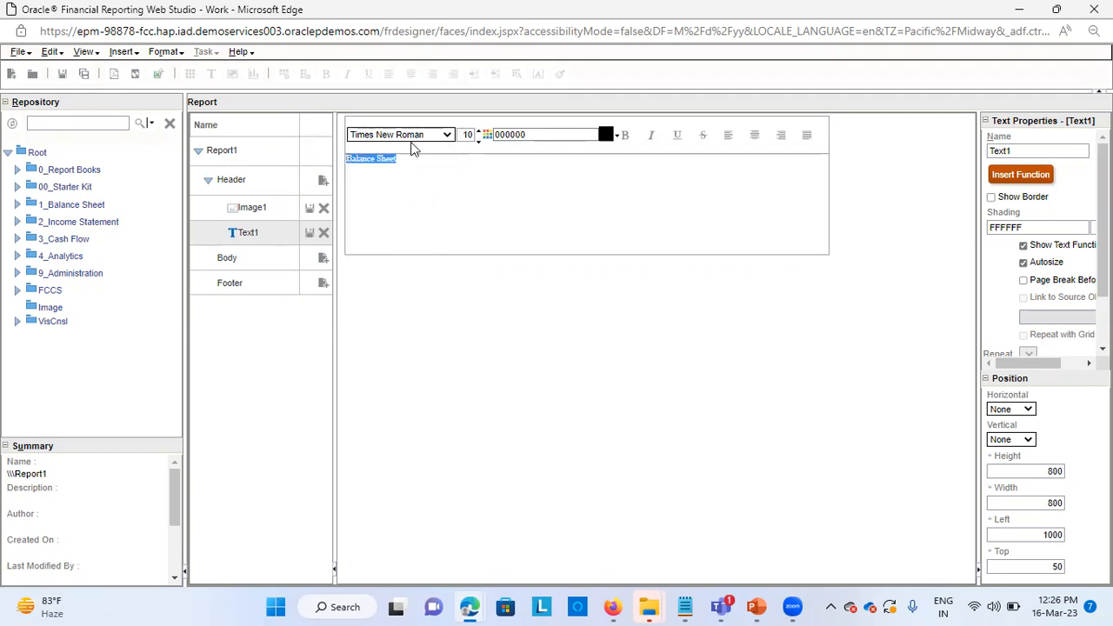
pyautogui.click(478, 129)
pyautogui.click(479, 130)
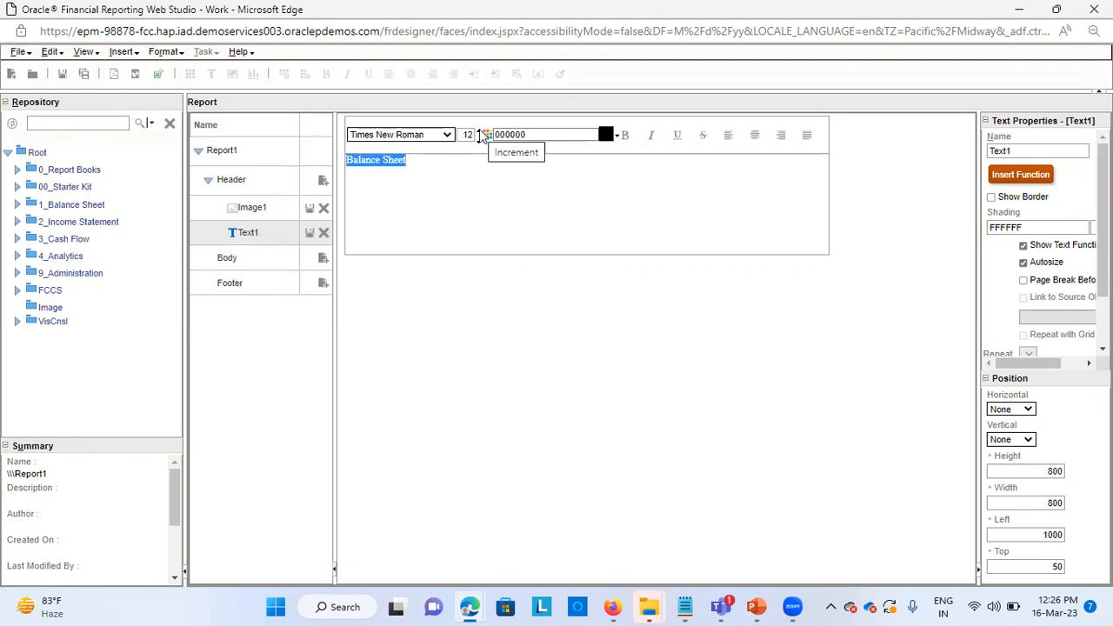
pyautogui.click(536, 169)
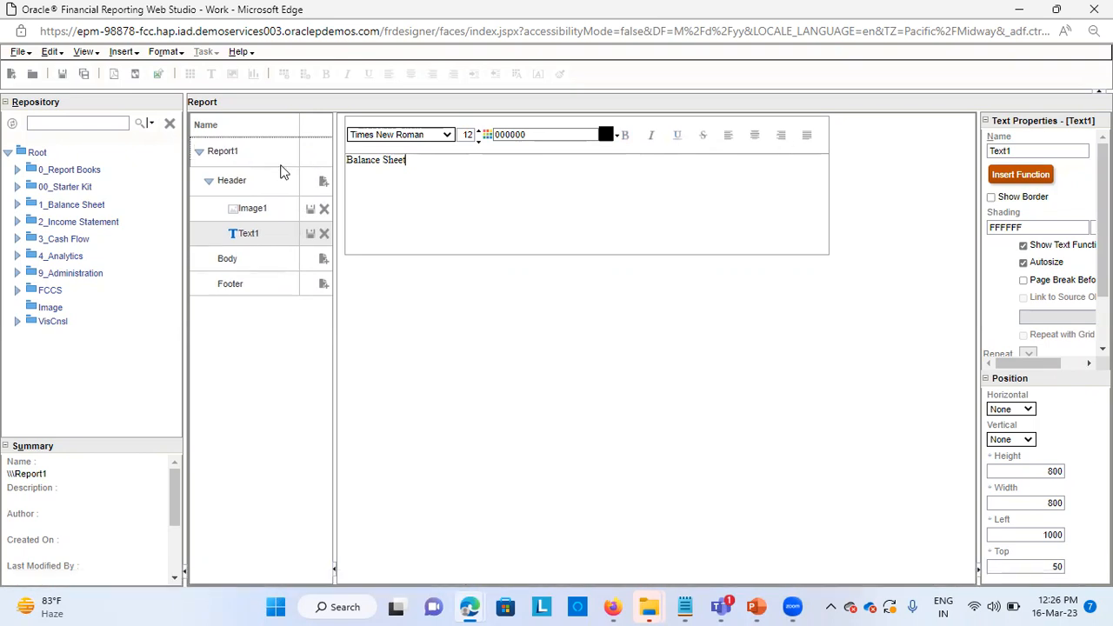
pyautogui.click(757, 137)
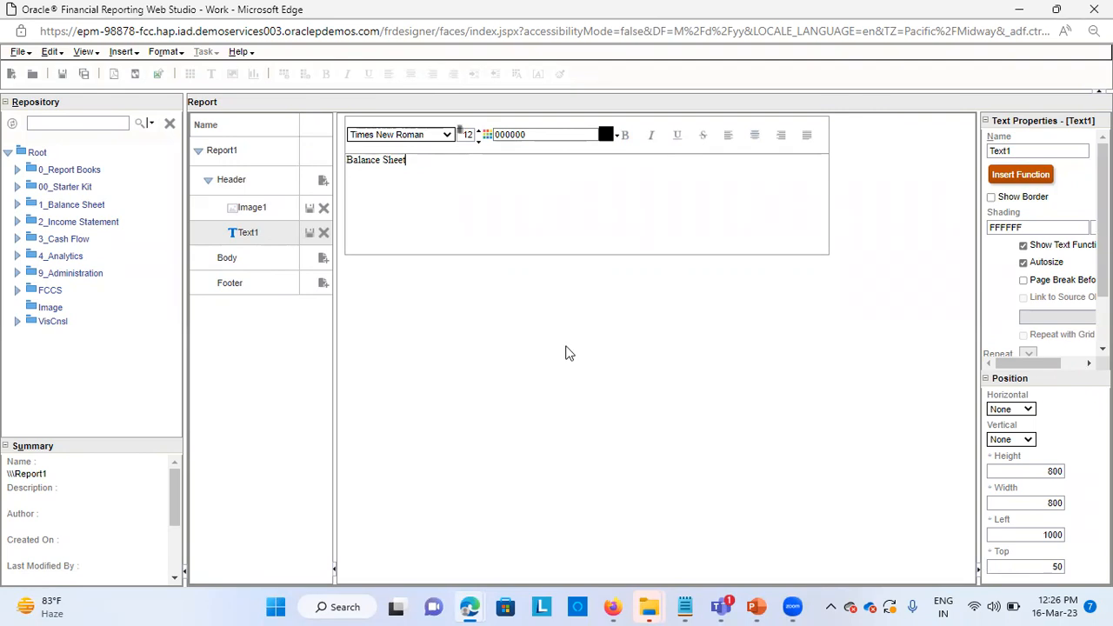
# Switch to PowerPoint and read the Additional Points slide on working with report objects
pyautogui.click(755, 606)
pyautogui.scroll(-1, 464, 364)
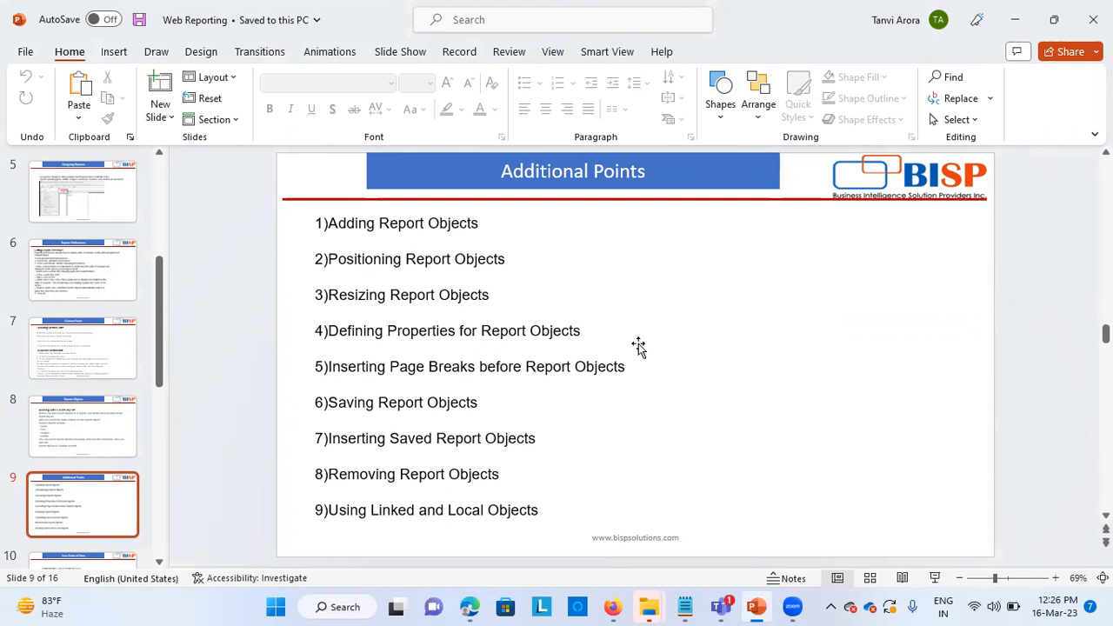
# Switch back to Financial Reporting Web Studio and enable Page Break Before for the Balance Sheet text object
pyautogui.hotkey('alt', 'Tab')
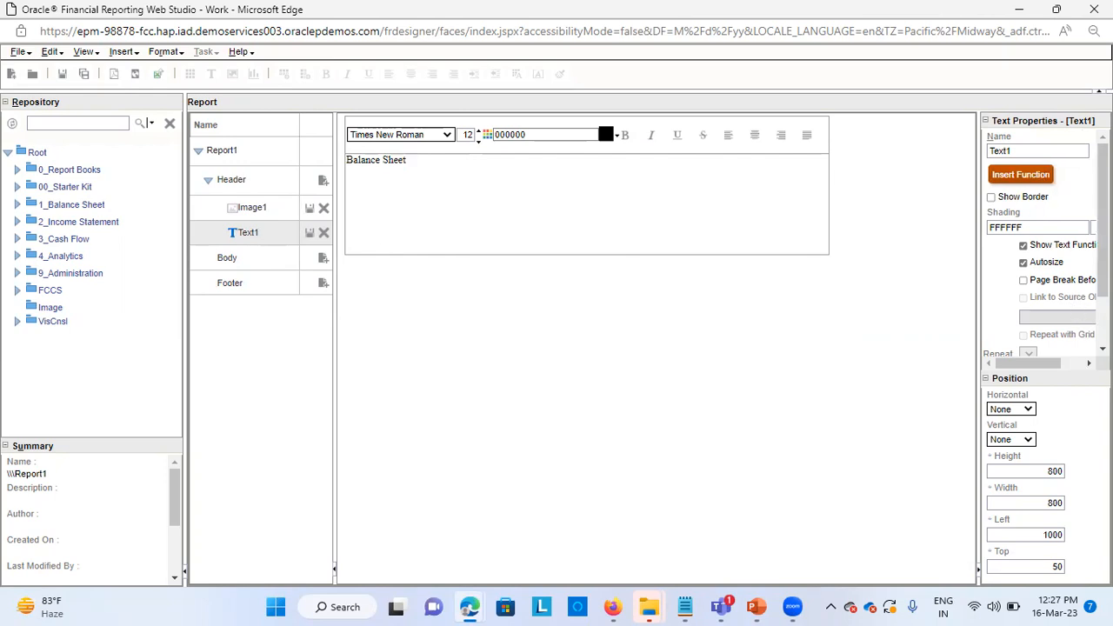
pyautogui.scroll(-1, 1052, 193)
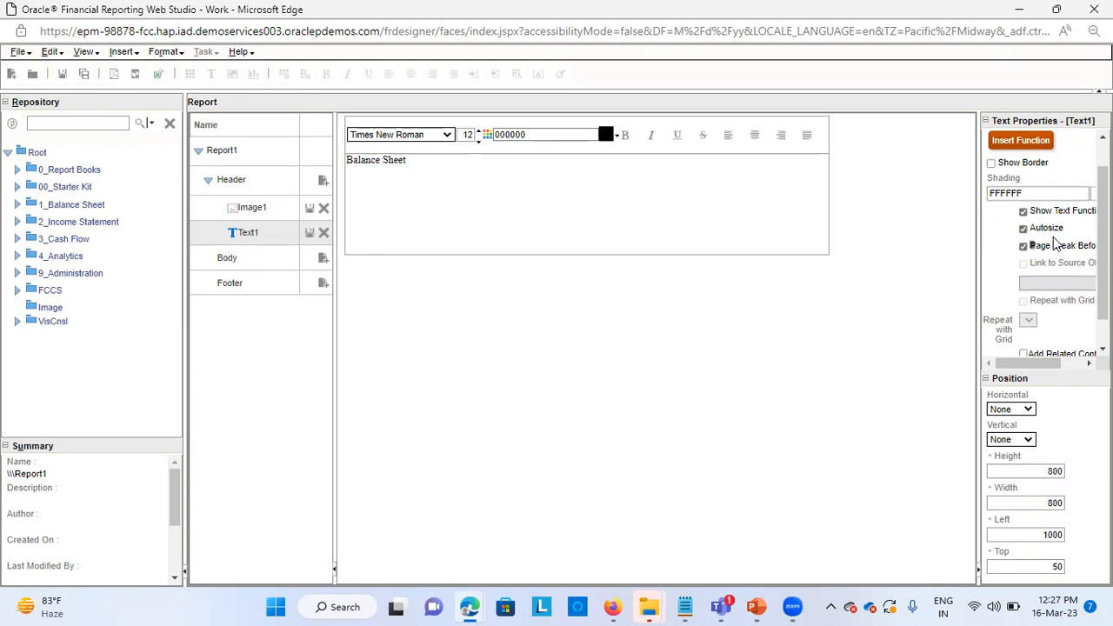
pyautogui.scroll(1, 1054, 245)
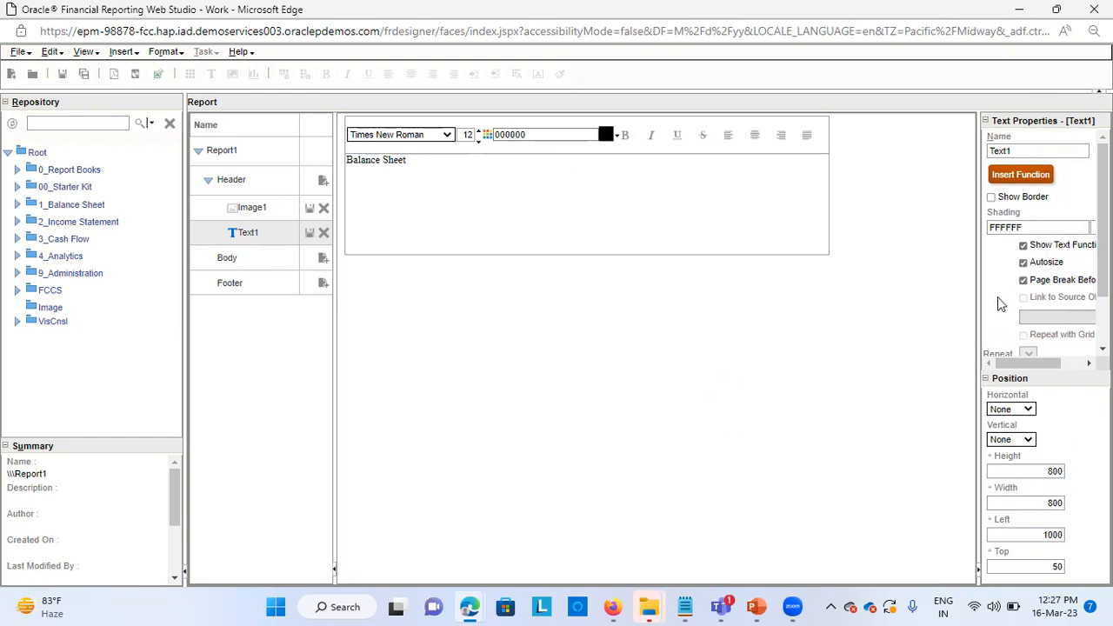
# Check the next topic on PowerPoint's Additional Points slide and return to Financial Reporting Web Studio
pyautogui.click(757, 607)
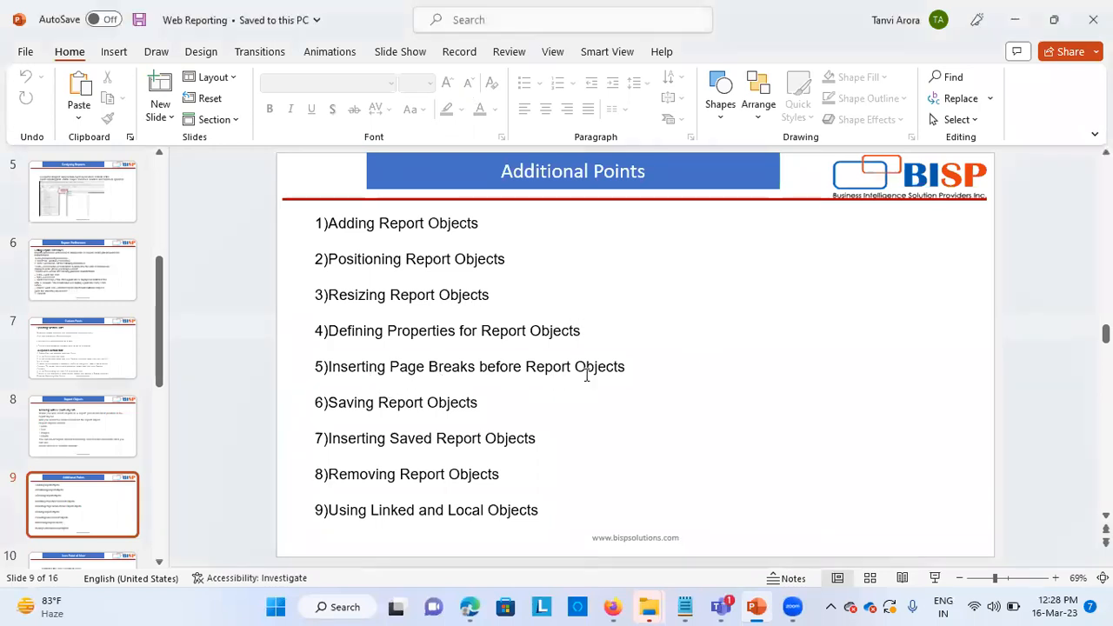
pyautogui.moveTo(474, 606)
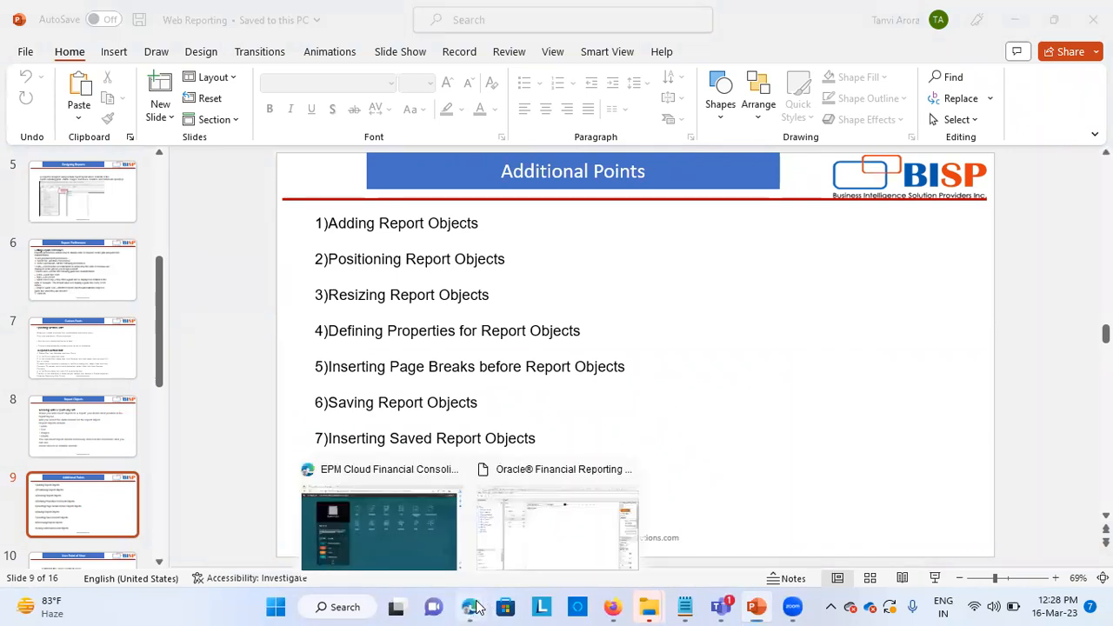
pyautogui.click(561, 525)
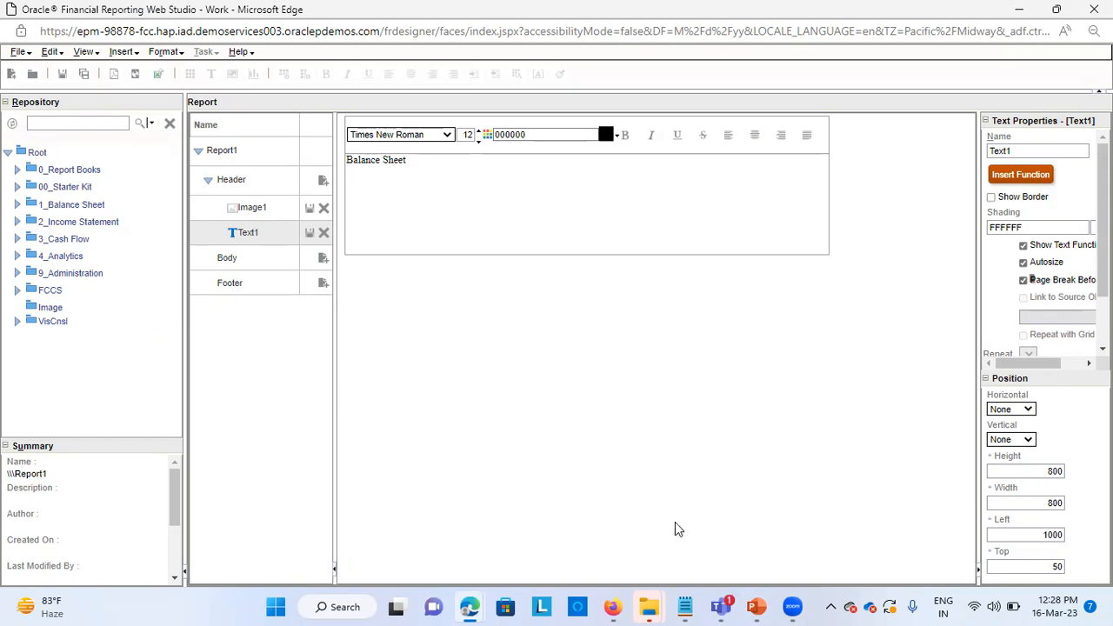
# Show the Report1 layout and widen the header text object so that Balance Sheet fits on one line
pyautogui.moveTo(408, 159); pyautogui.dragTo(330, 168)
pyautogui.click(452, 191)
pyautogui.click(211, 149)
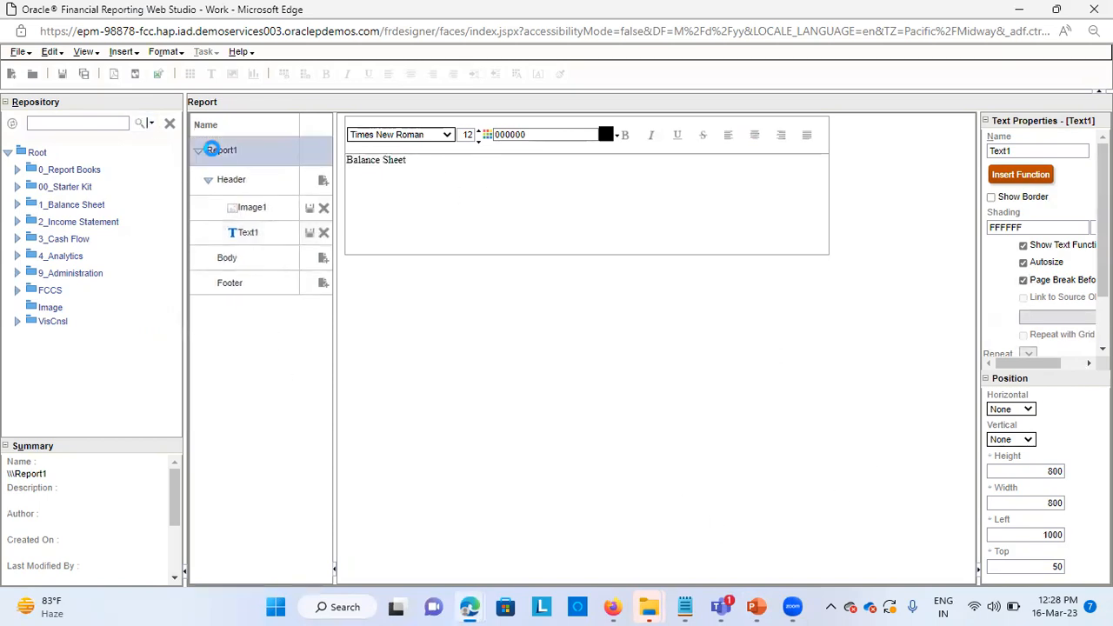
pyautogui.click(356, 333)
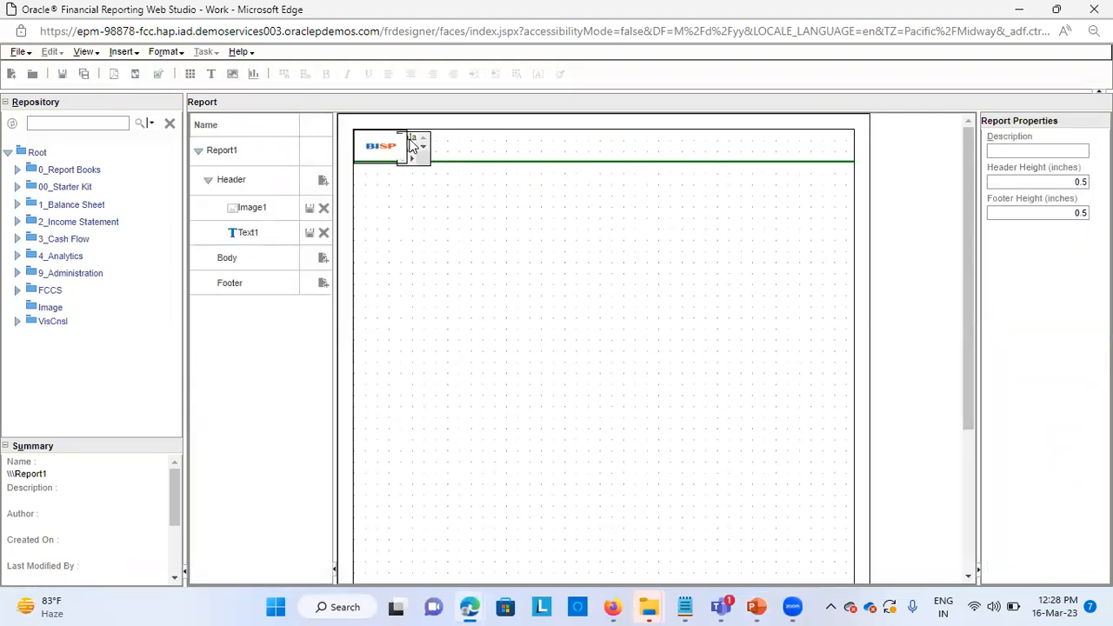
pyautogui.moveTo(429, 153); pyautogui.dragTo(490, 153)
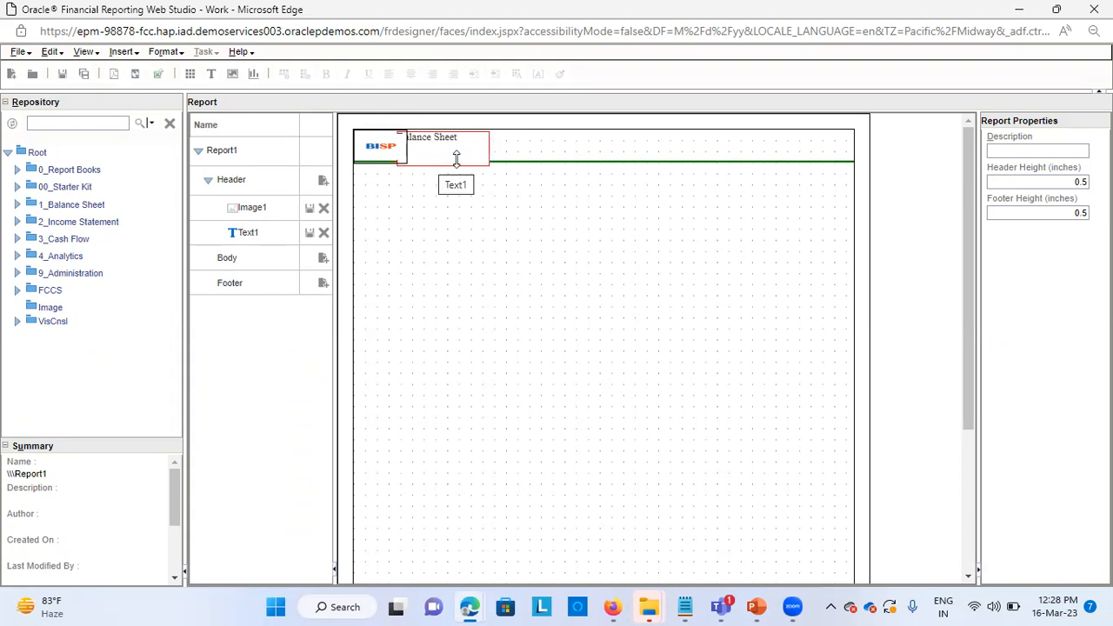
# Save the Balance Sheet text object as Text box in 0_Report Books with description XYZ and type Text, overwriting the existing object
pyautogui.rightClick(472, 146)
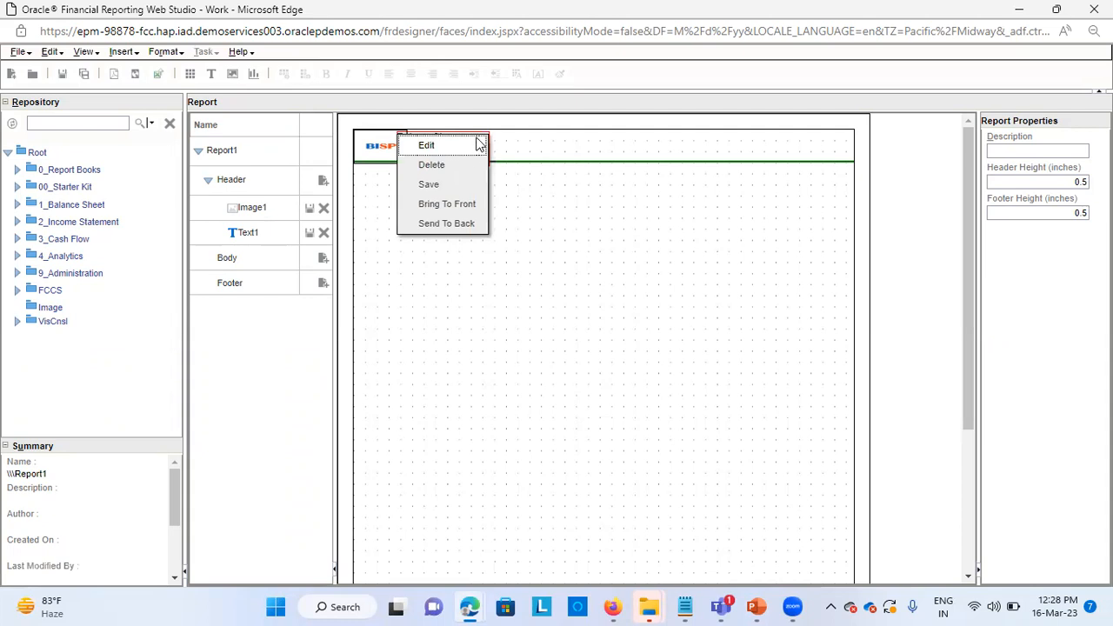
pyautogui.click(430, 184)
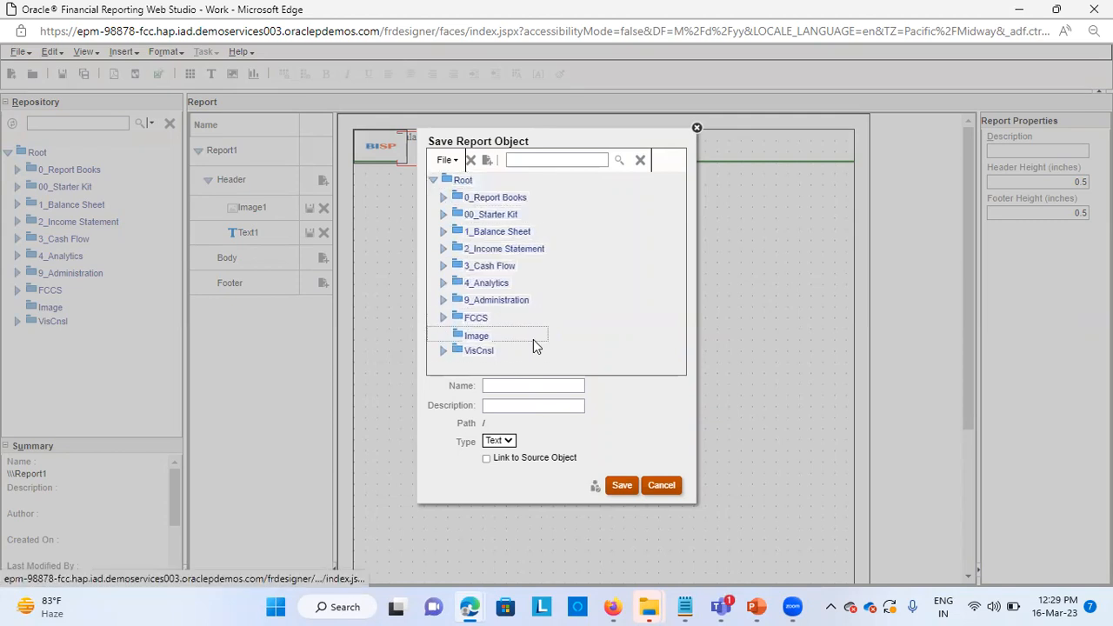
pyautogui.click(477, 336)
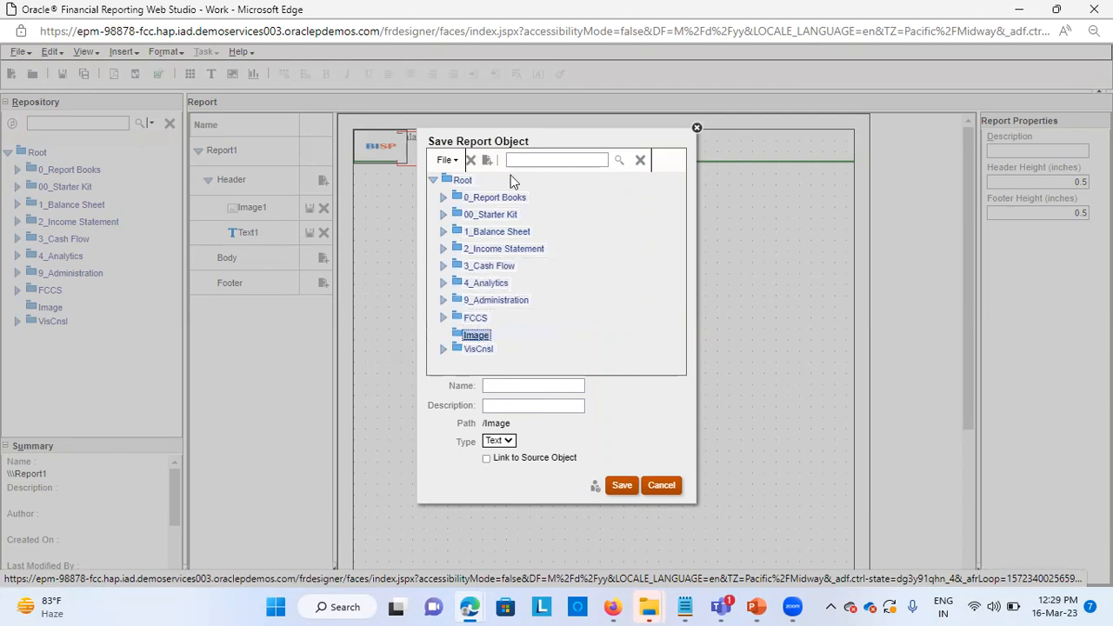
pyautogui.click(444, 199)
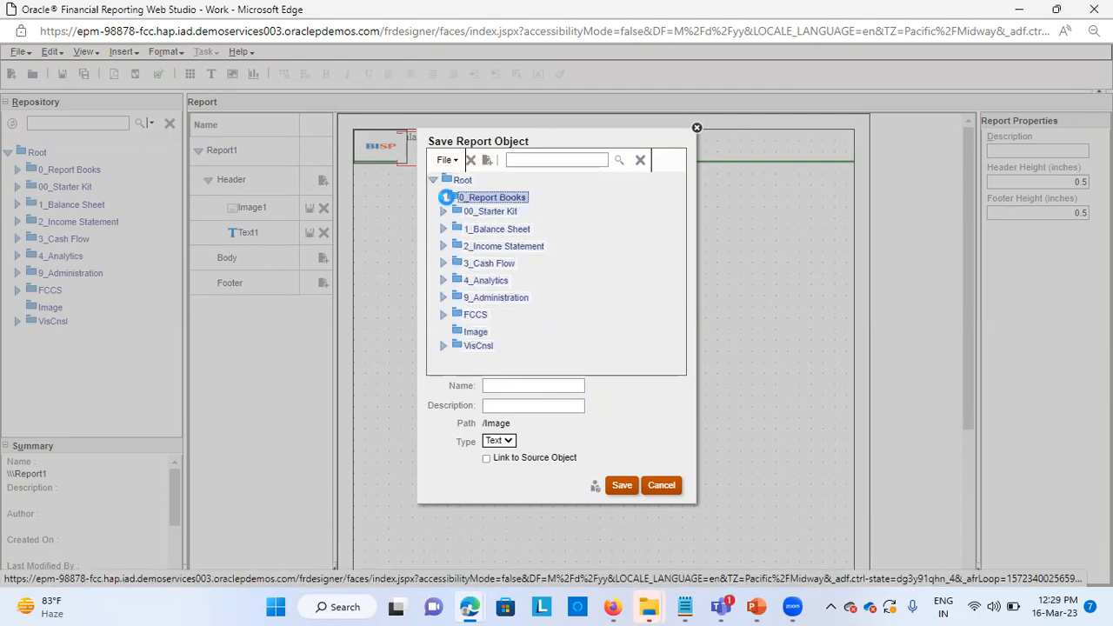
pyautogui.click(485, 214)
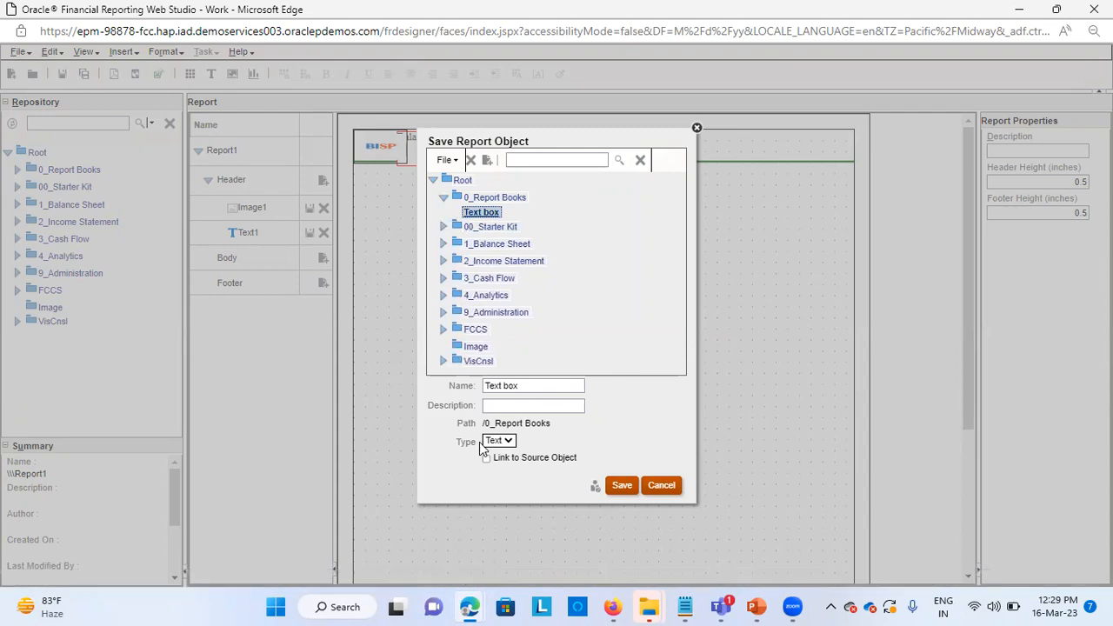
pyautogui.click(540, 406)
pyautogui.click(661, 463)
pyautogui.click(628, 486)
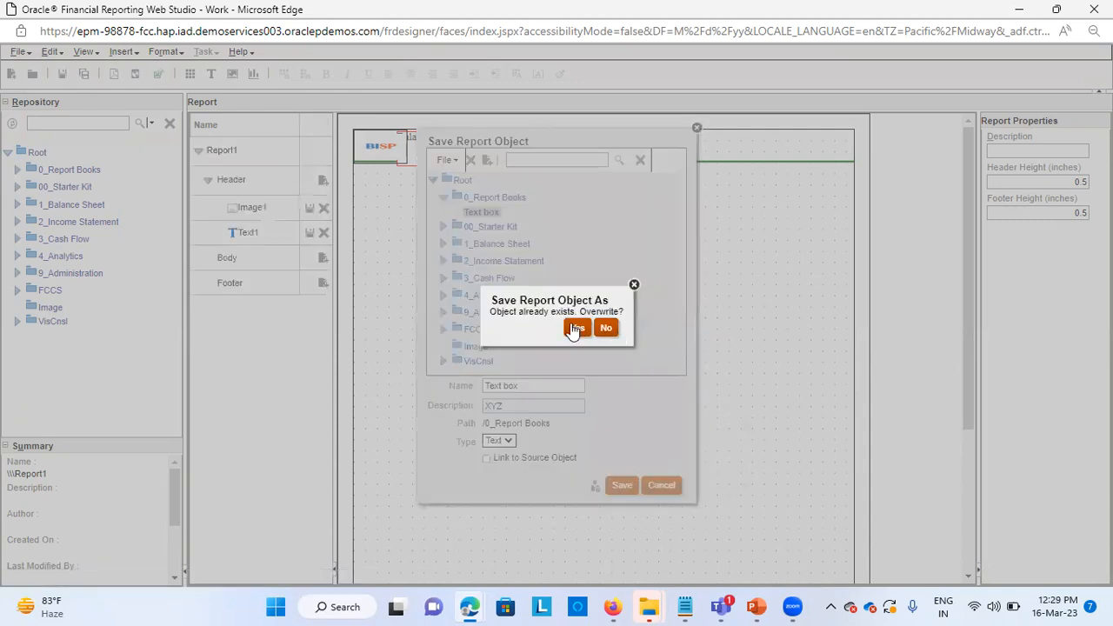
pyautogui.click(577, 328)
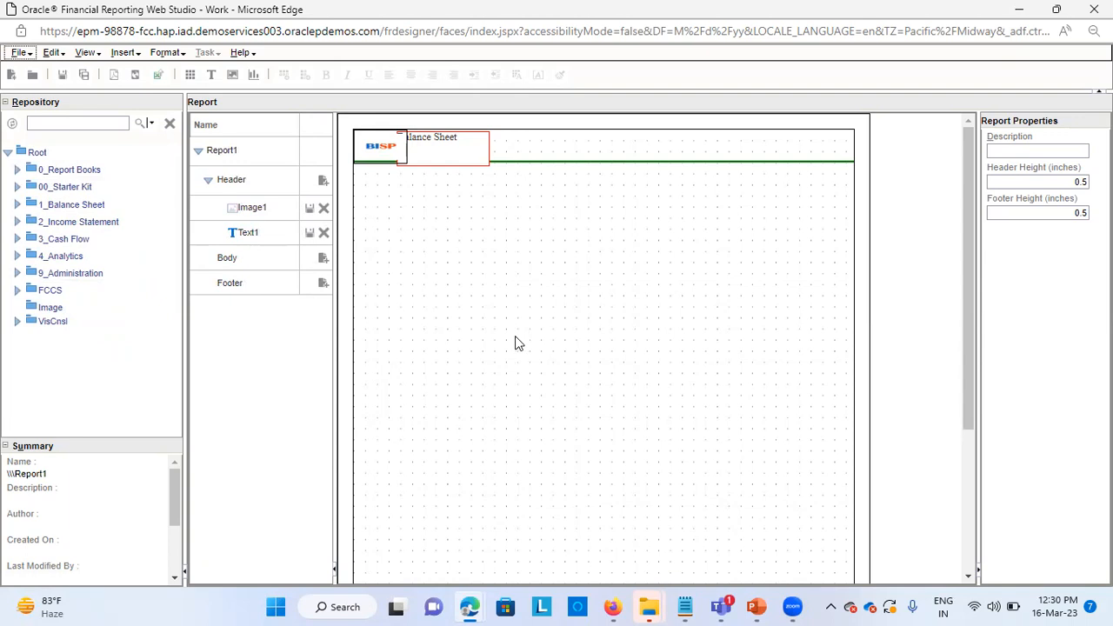
# Create a new blank report in place of the current one
pyautogui.click(18, 52)
pyautogui.moveTo(39, 77)
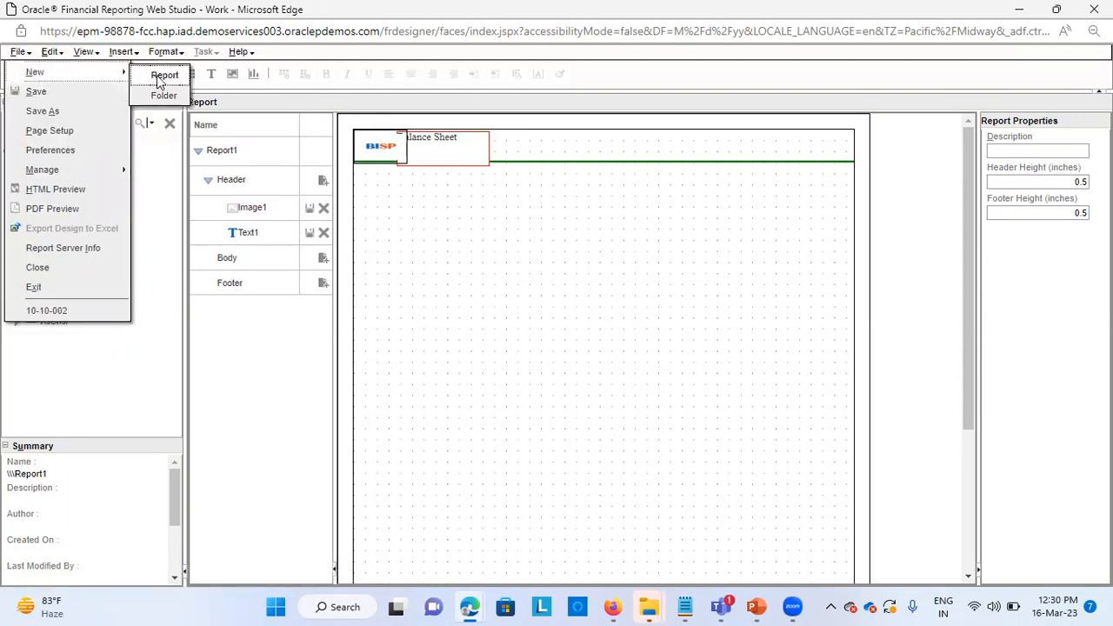
pyautogui.click(159, 75)
pyautogui.click(588, 330)
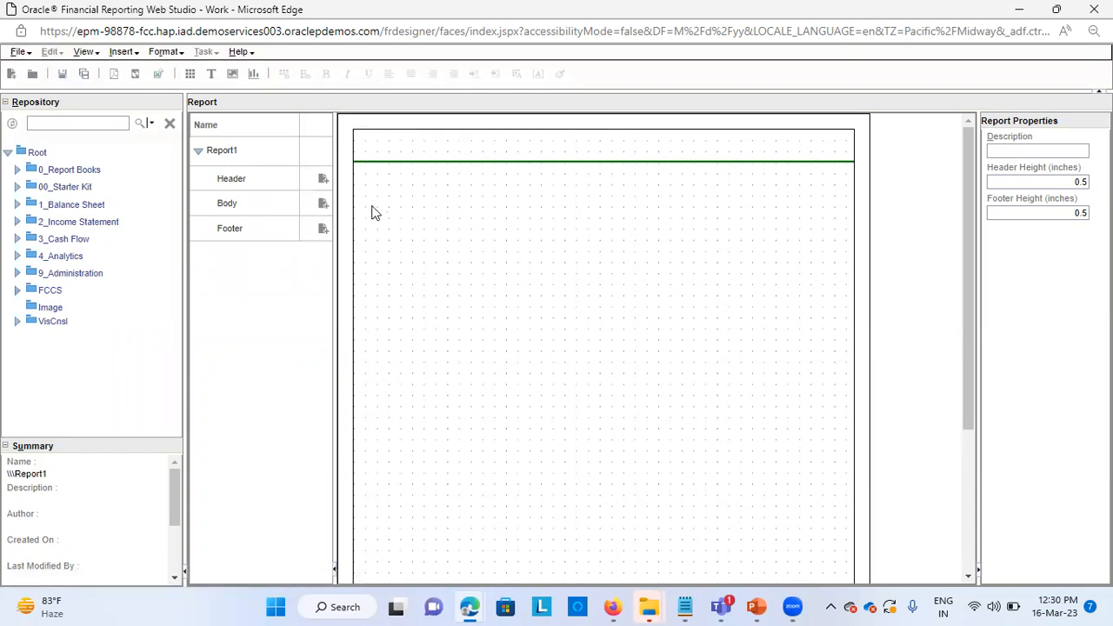
# Start inserting a saved object from the report body and browse the 0_Report Books, 00_Starter Kit and Image folders
pyautogui.click(322, 204)
pyautogui.click(322, 205)
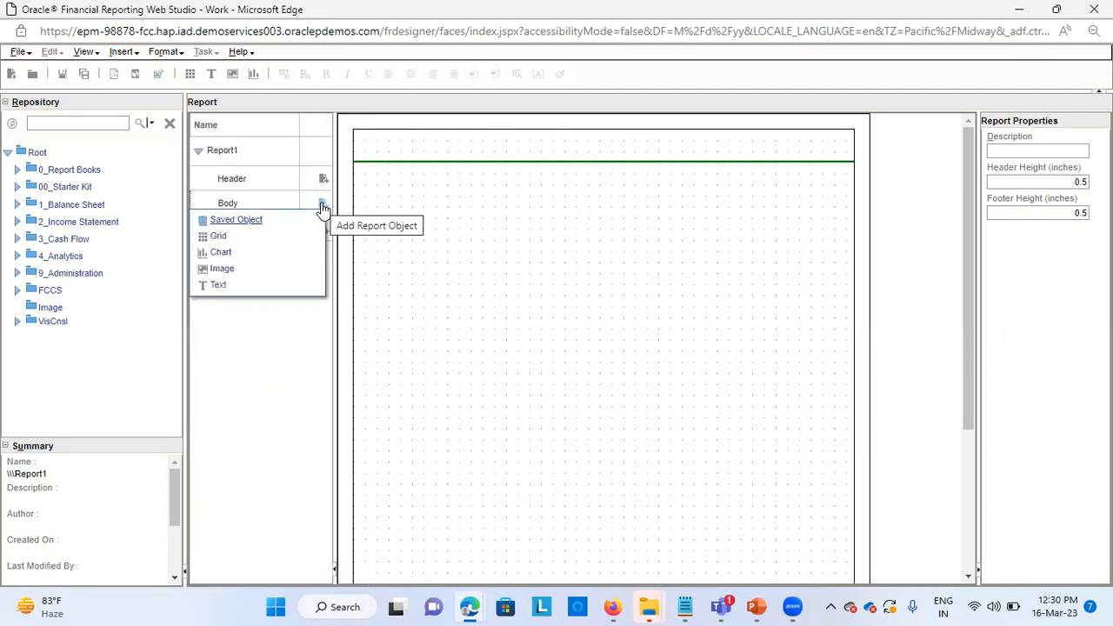
pyautogui.click(247, 223)
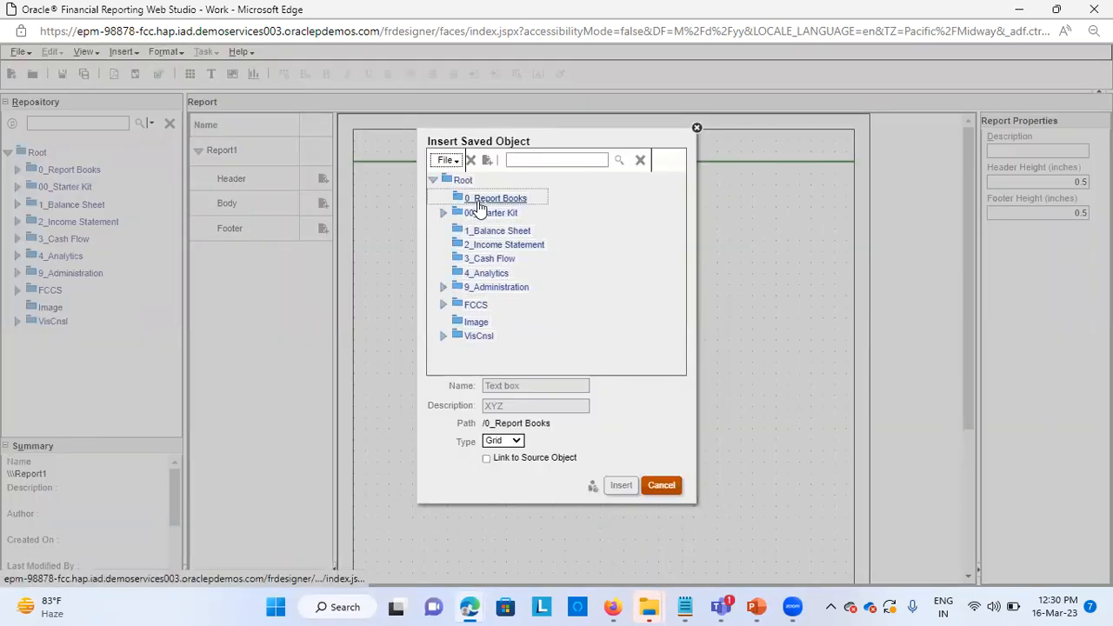
pyautogui.click(478, 201)
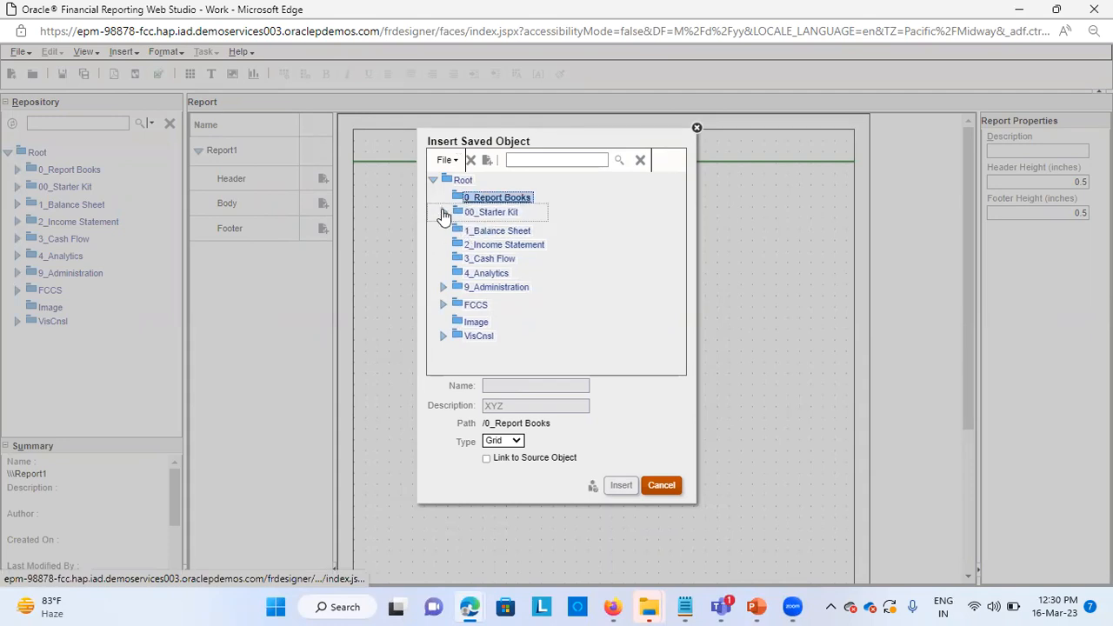
pyautogui.click(444, 213)
pyautogui.scroll(-1, 546, 298)
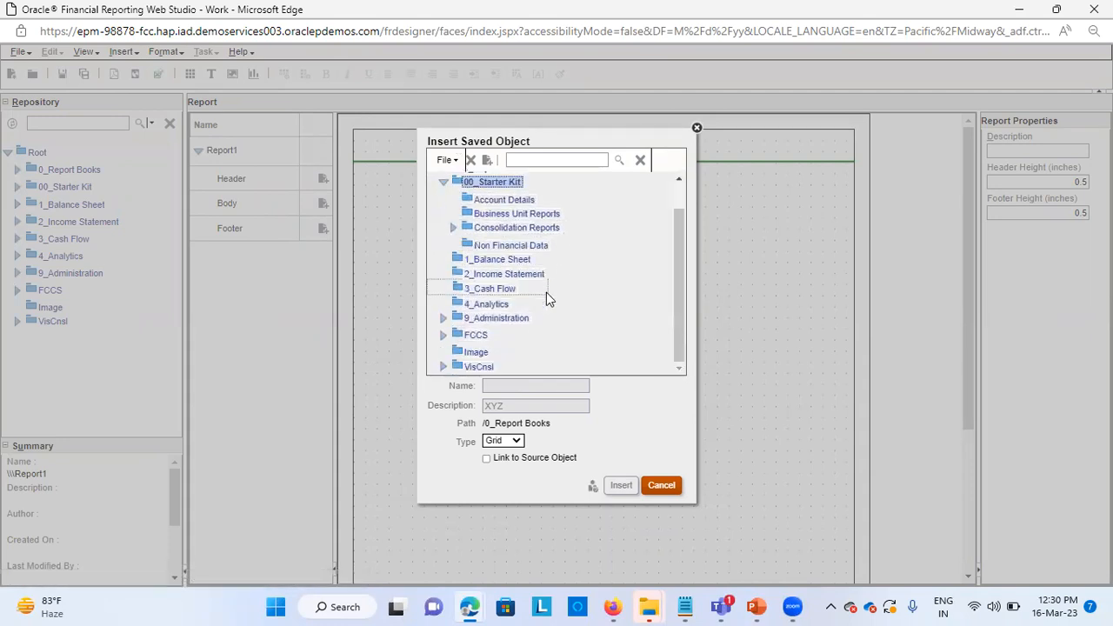
pyautogui.click(476, 352)
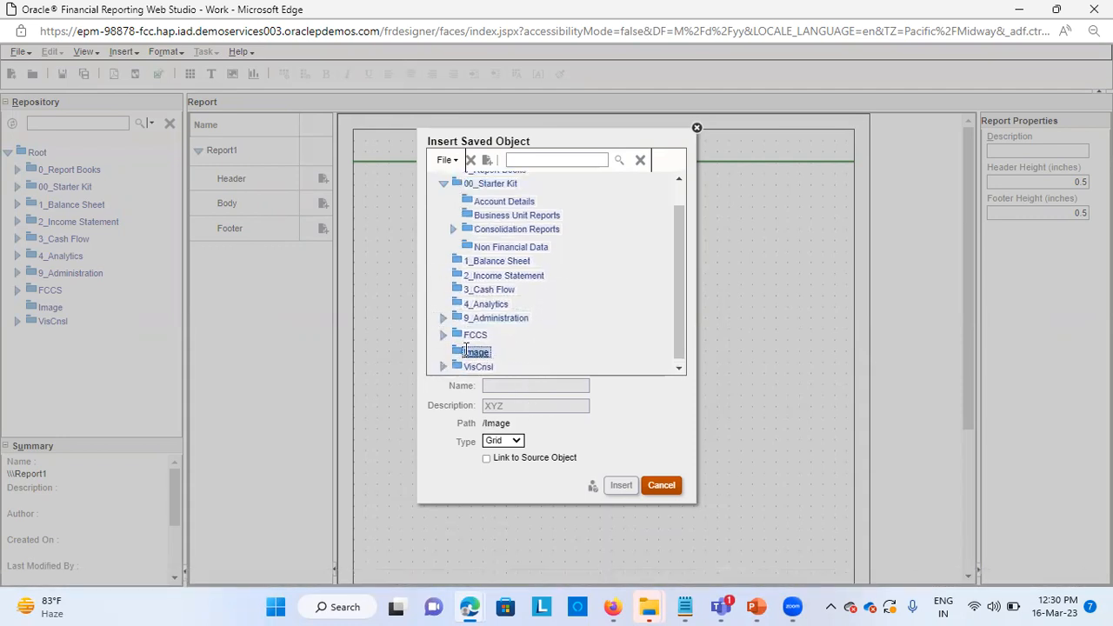
pyautogui.scroll(1, 468, 295)
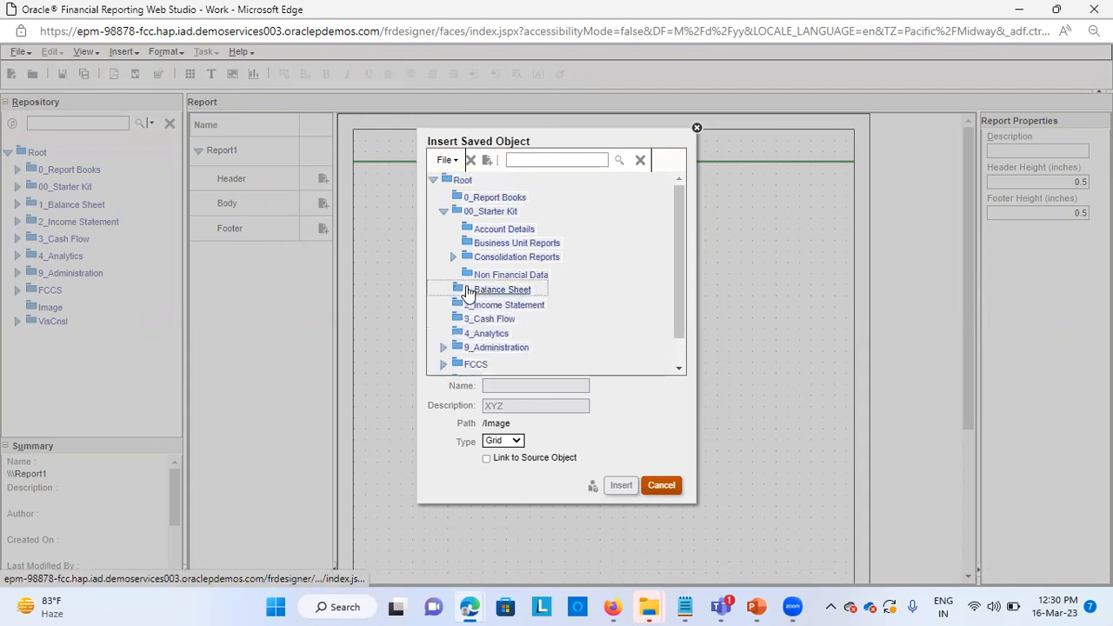
pyautogui.click(442, 213)
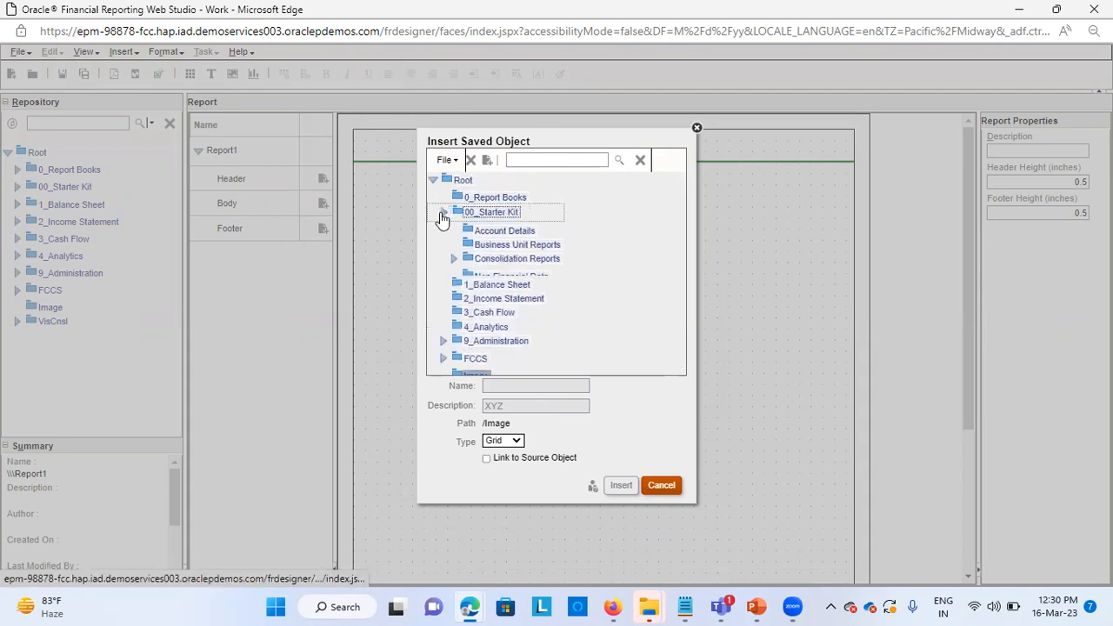
pyautogui.click(443, 214)
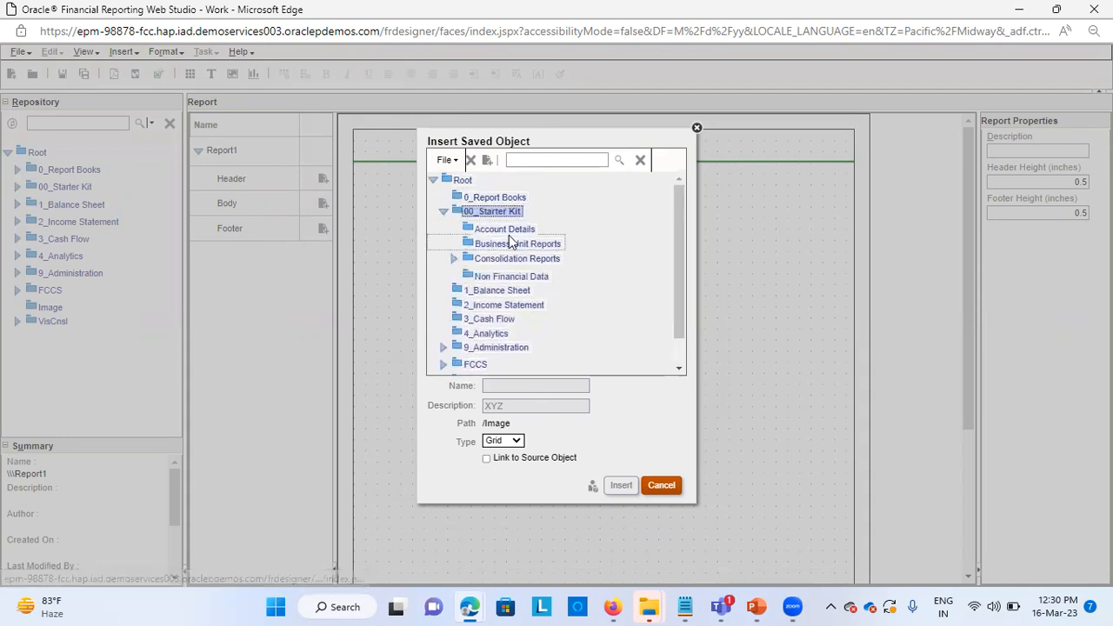
# Insert the saved Text box object of type Text from 0_Report Books, linked to its source object
pyautogui.click(494, 198)
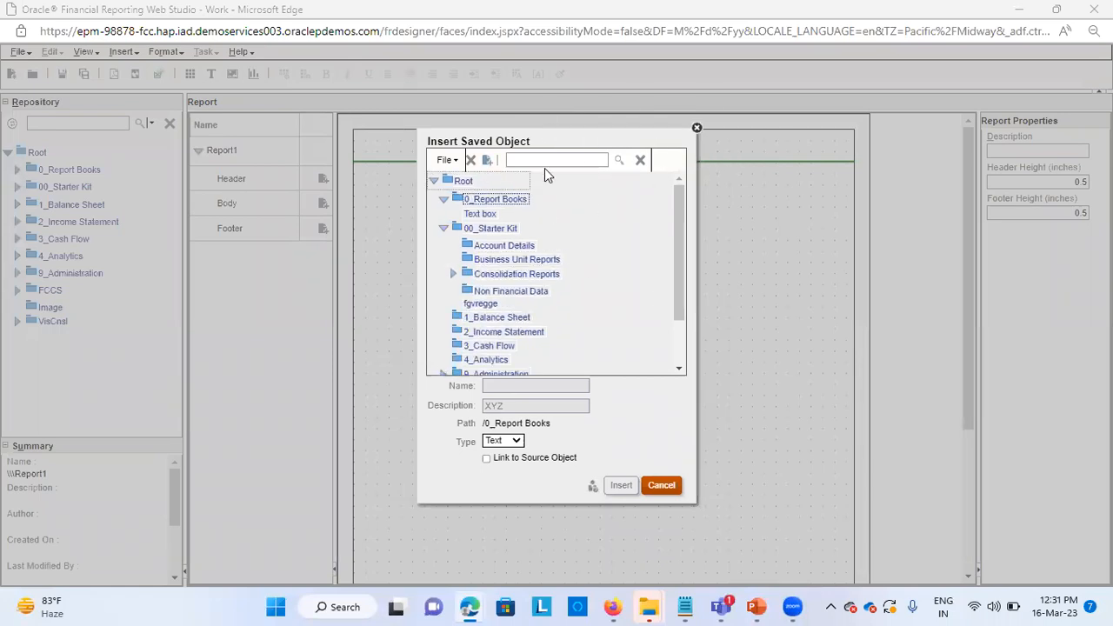
pyautogui.click(484, 213)
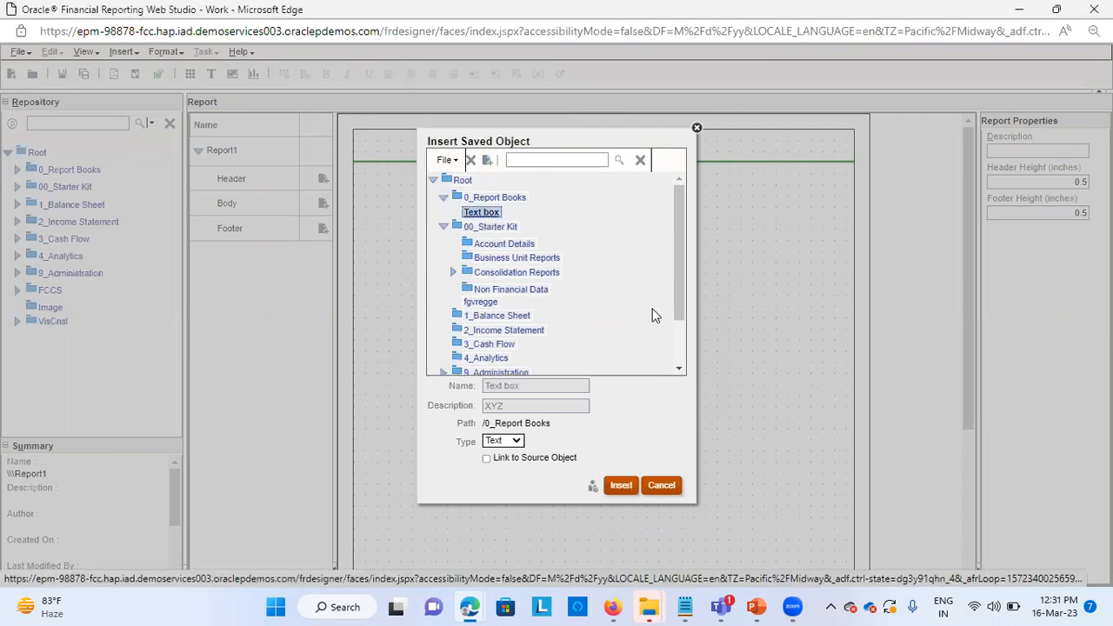
pyautogui.click(487, 459)
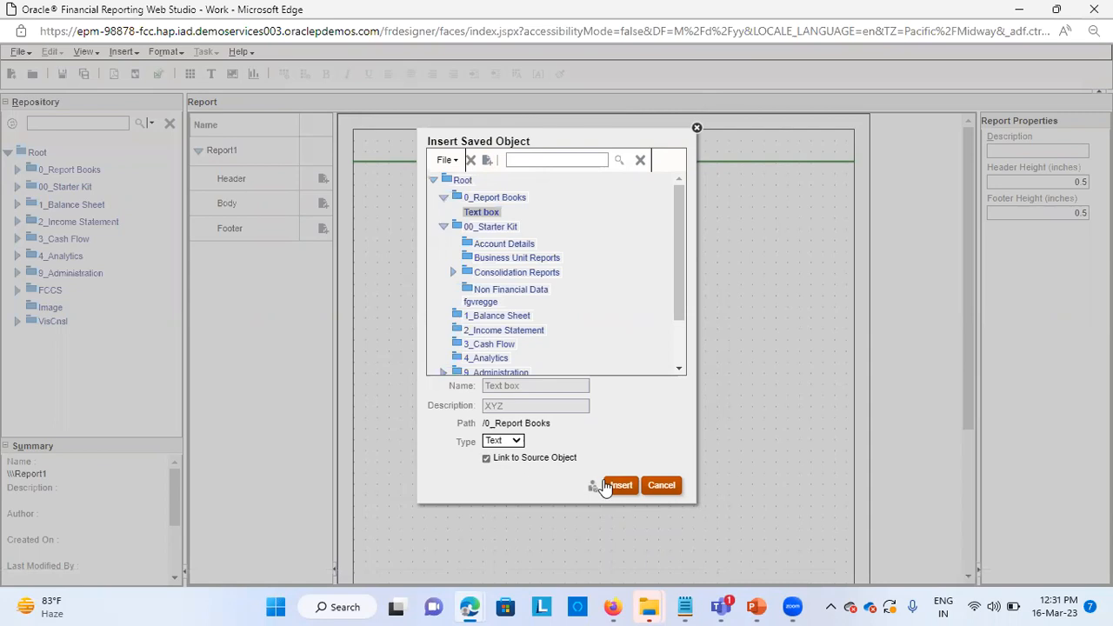
pyautogui.click(616, 485)
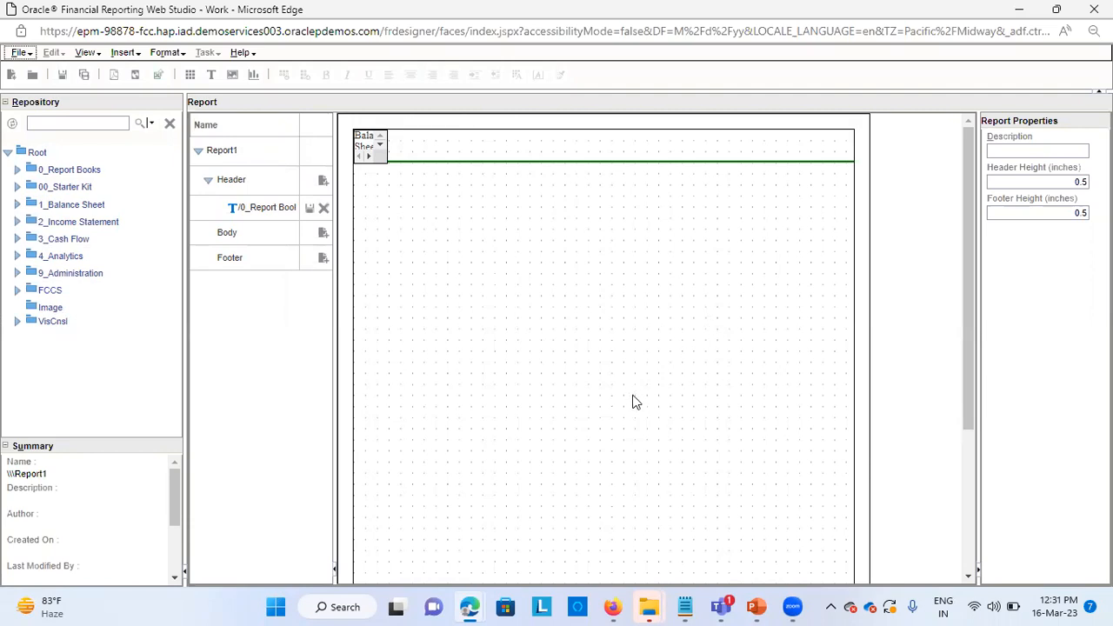
# Delete the linked text object from the report header and confirm the deletion
pyautogui.rightClick(379, 146)
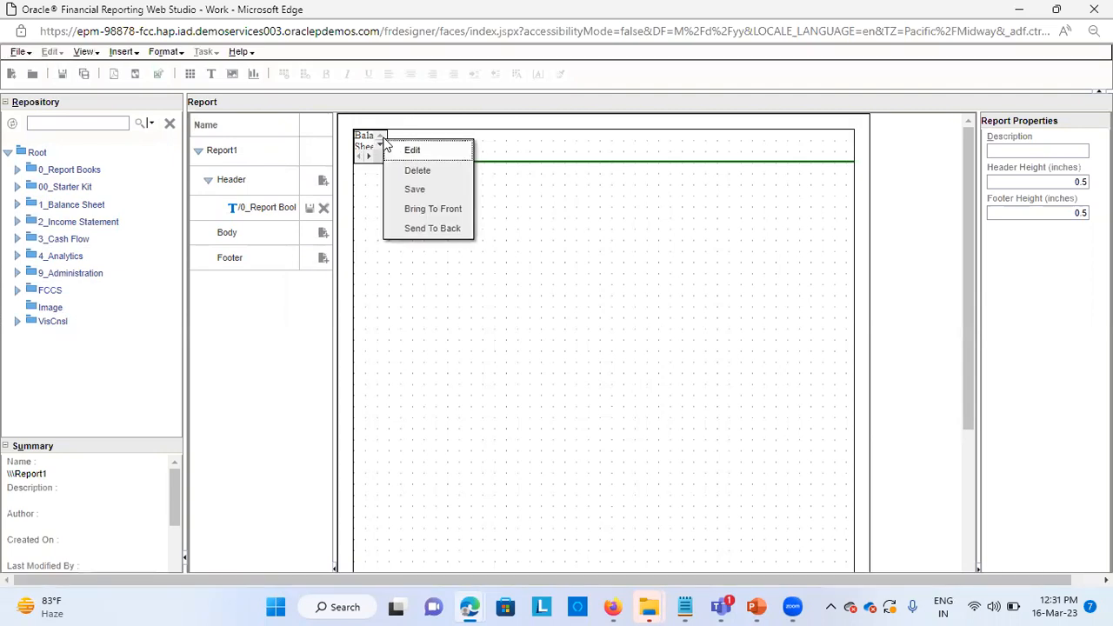
pyautogui.click(417, 170)
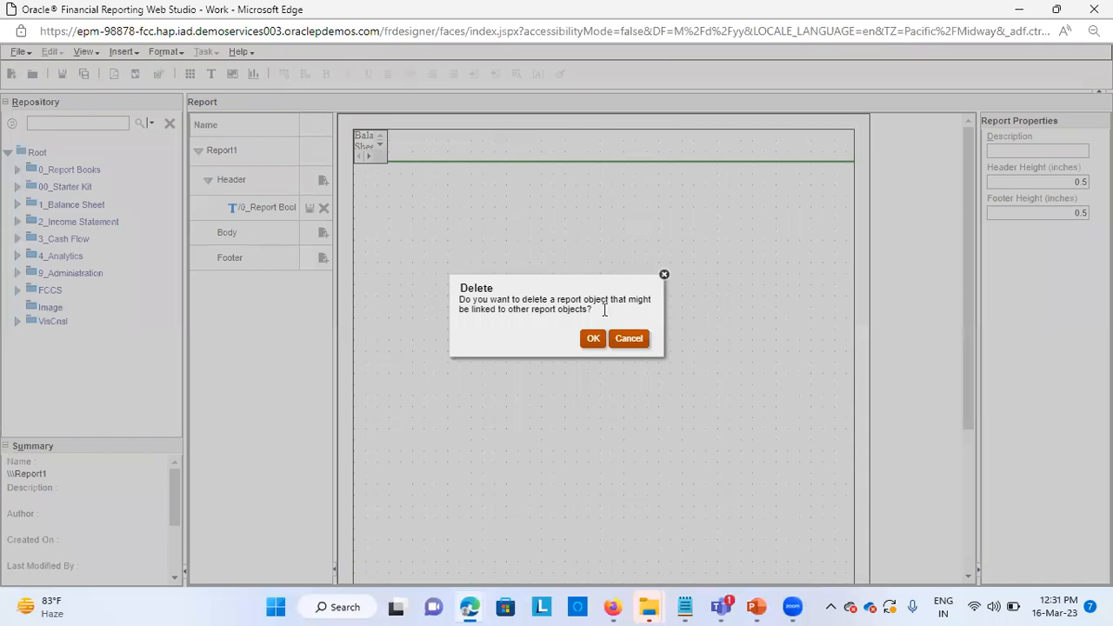
pyautogui.click(593, 338)
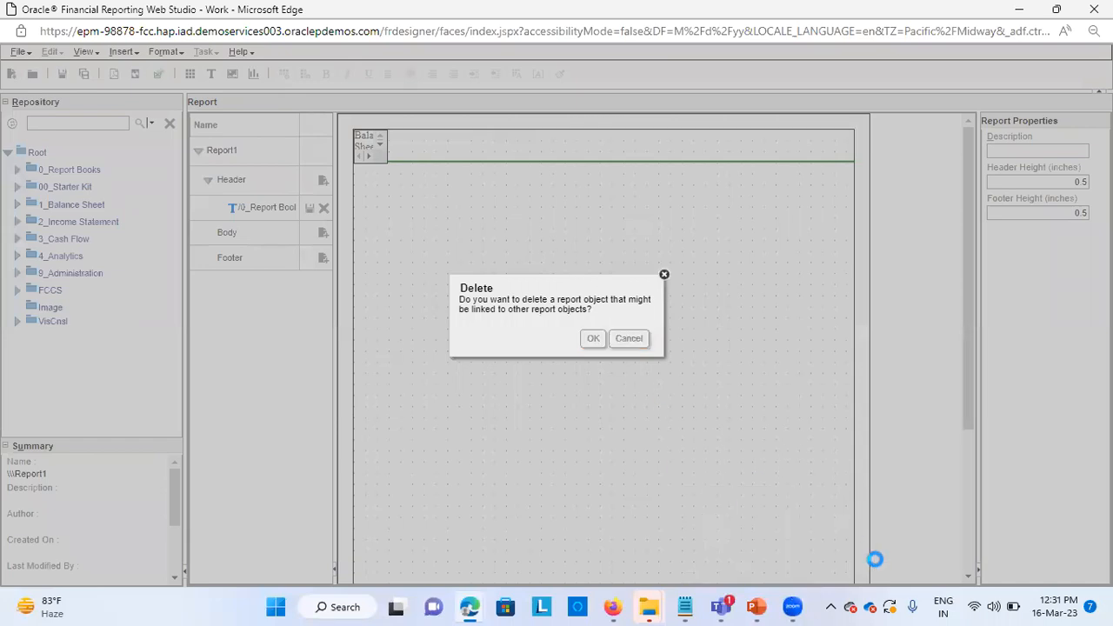
# Switch to PowerPoint, read the User Point of View slide, and return to Financial Reporting Web Studio
pyautogui.click(759, 607)
pyautogui.scroll(-4, 581, 377)
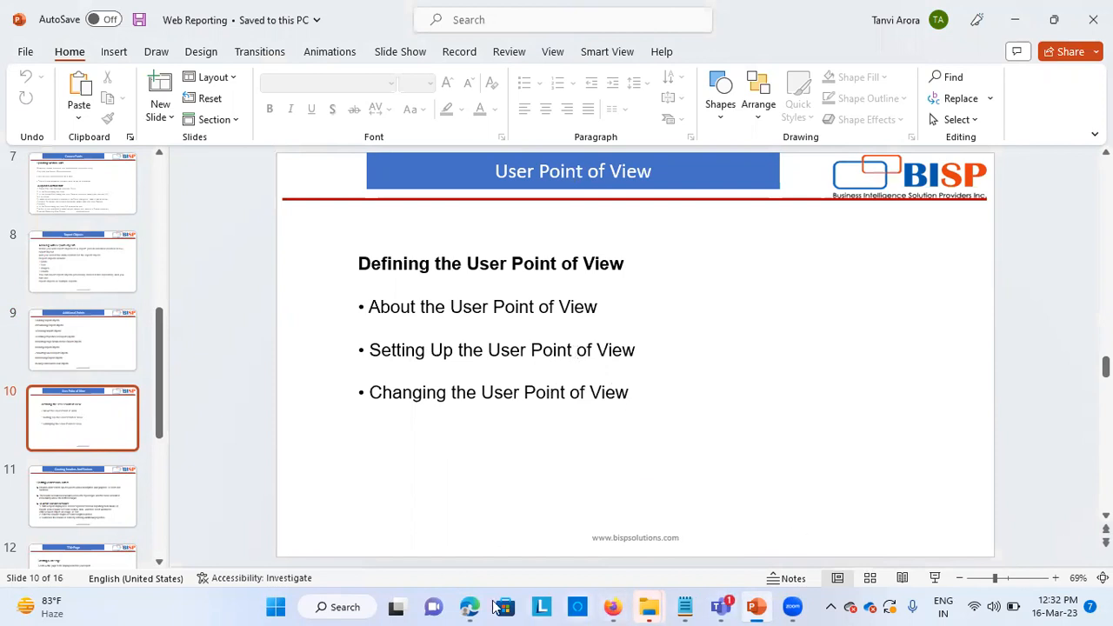
pyautogui.moveTo(469, 606)
pyautogui.click(545, 539)
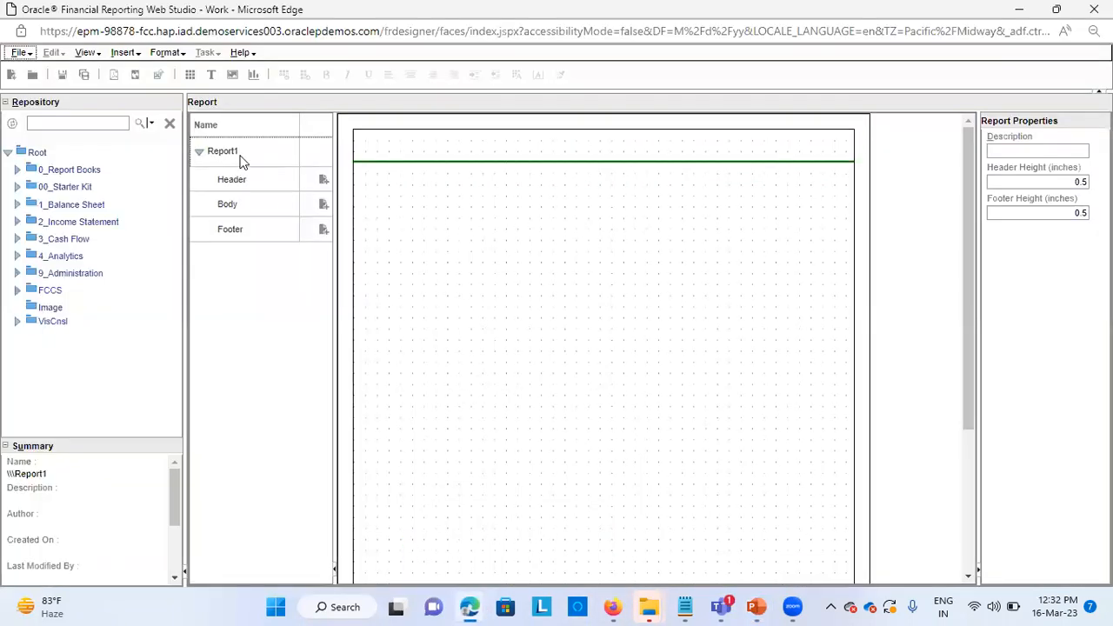
# Add a grid to the report body using VisCnsl as the data source
pyautogui.click(319, 204)
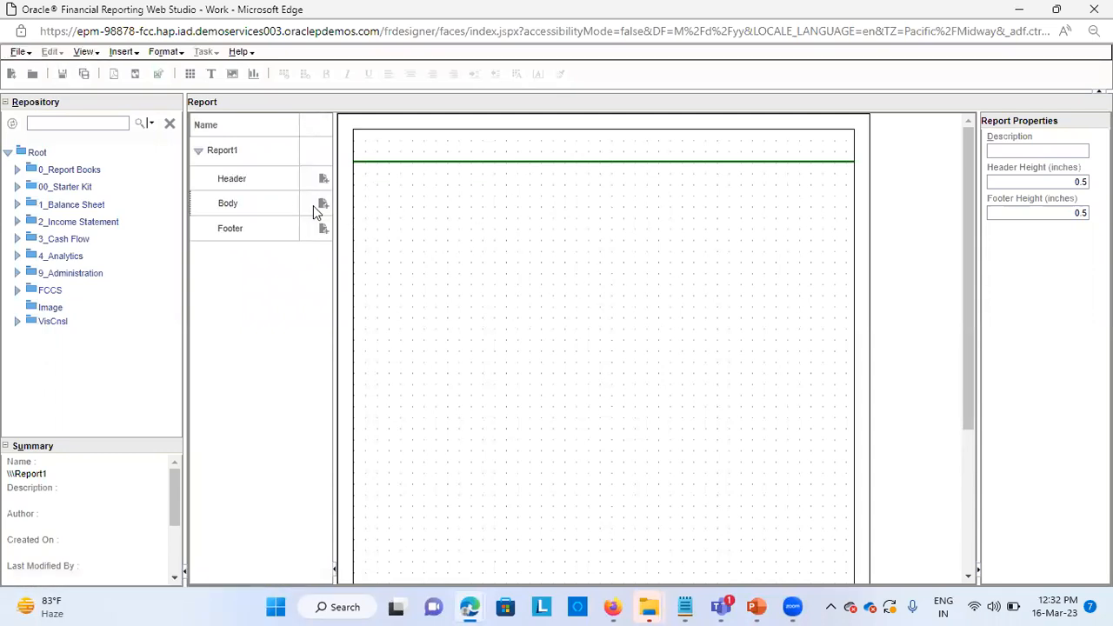
pyautogui.click(319, 205)
pyautogui.click(218, 238)
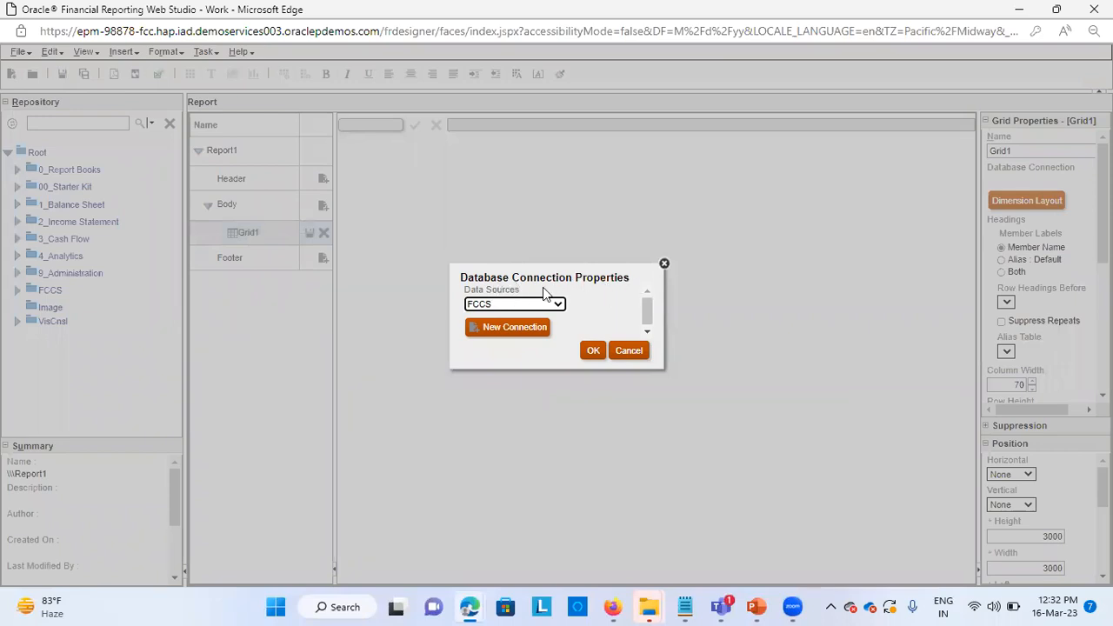
pyautogui.click(546, 304)
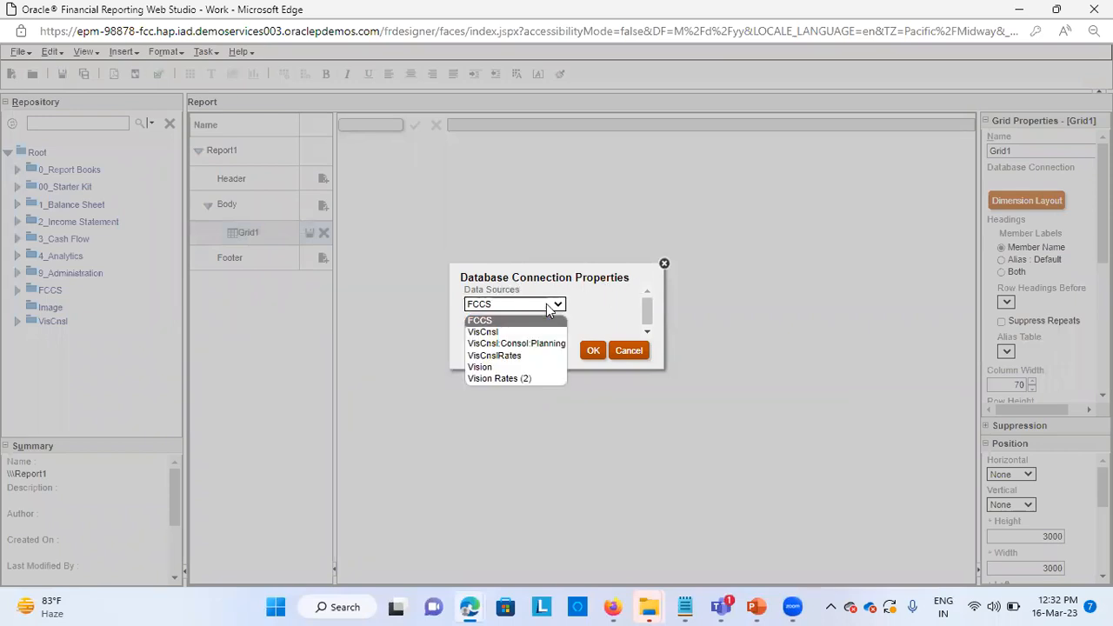
pyautogui.click(489, 332)
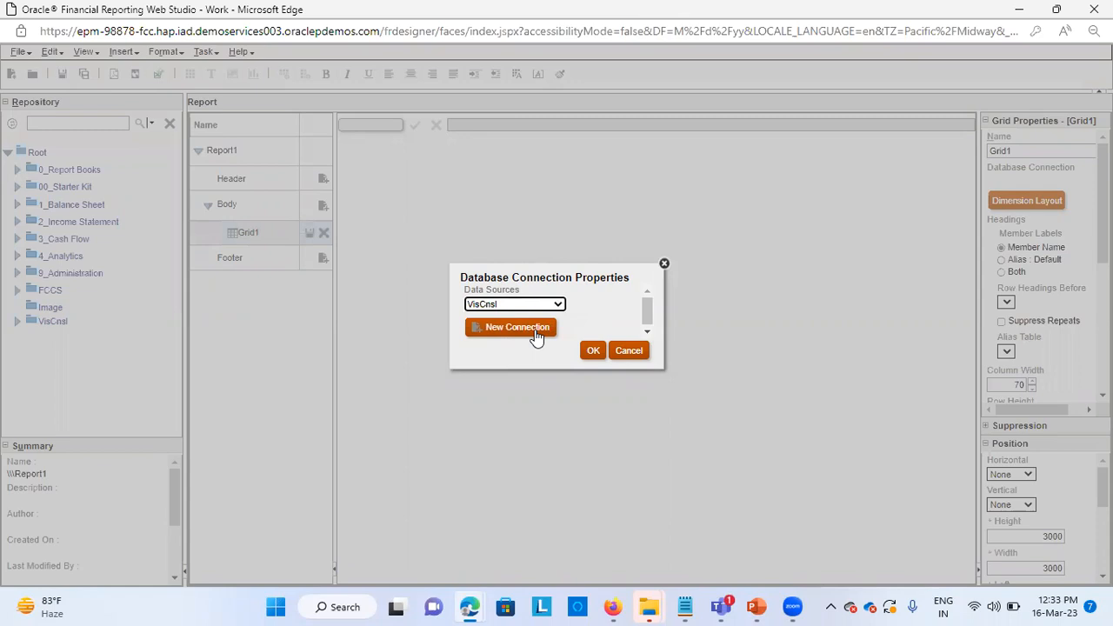
pyautogui.click(593, 352)
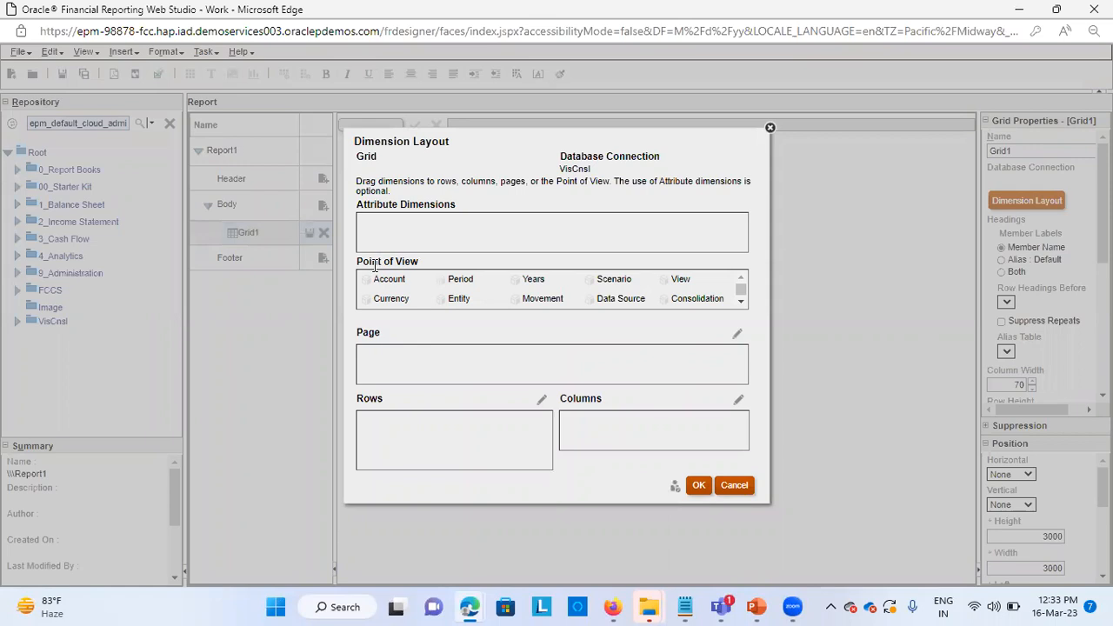
# Lay out the grid's dimensions with Account in the rows and Years and View in the columns, and apply the layout
pyautogui.scroll(-2, 453, 289)
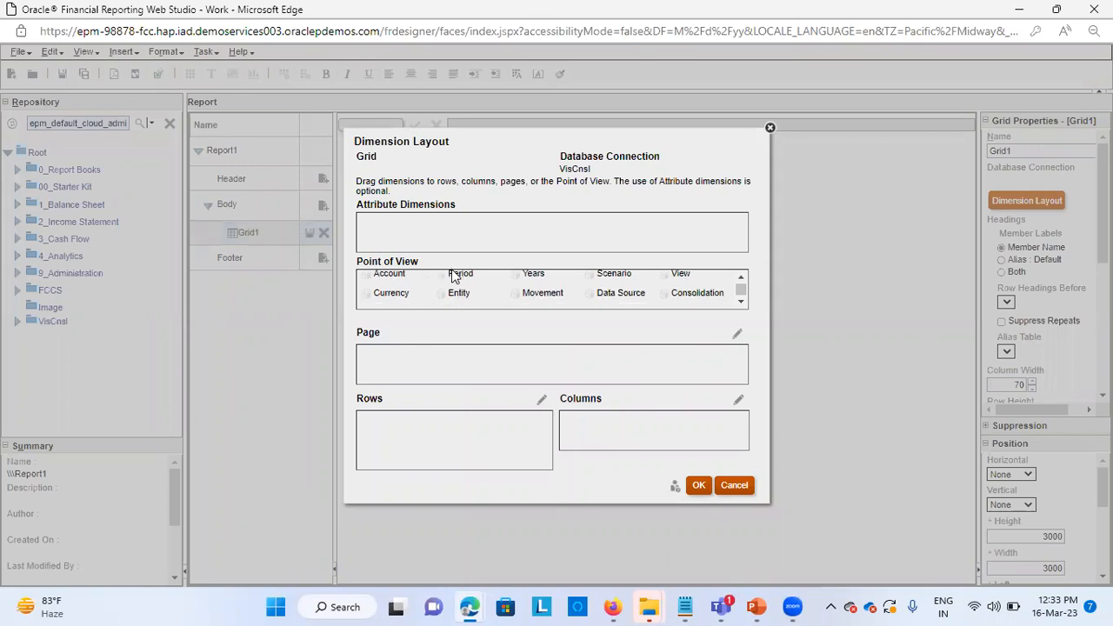
pyautogui.scroll(2, 588, 292)
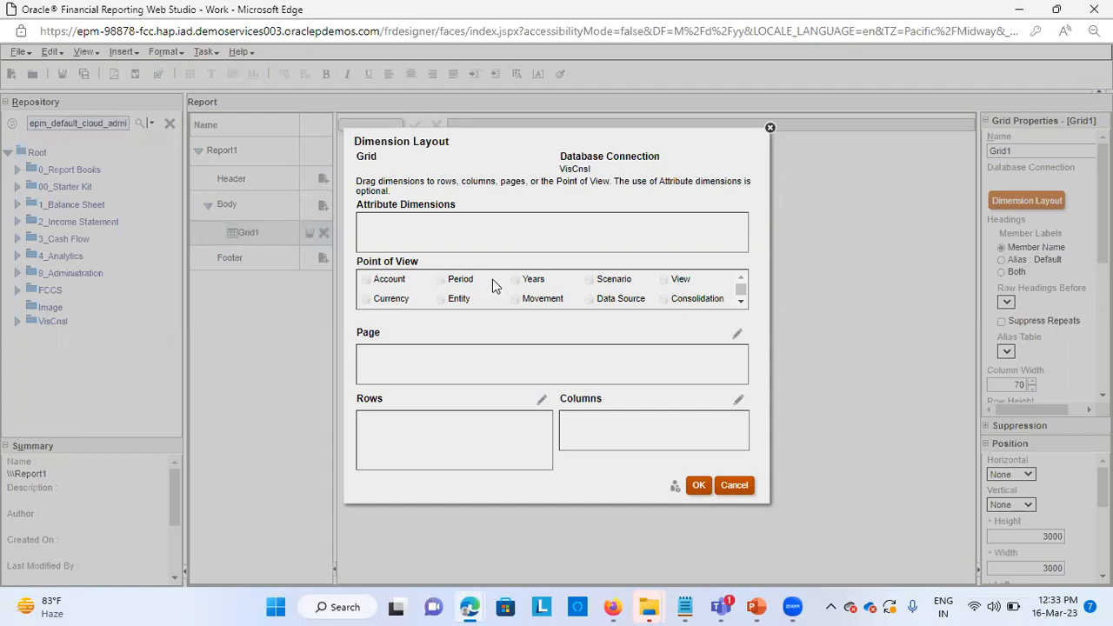
pyautogui.scroll(-1, 430, 290)
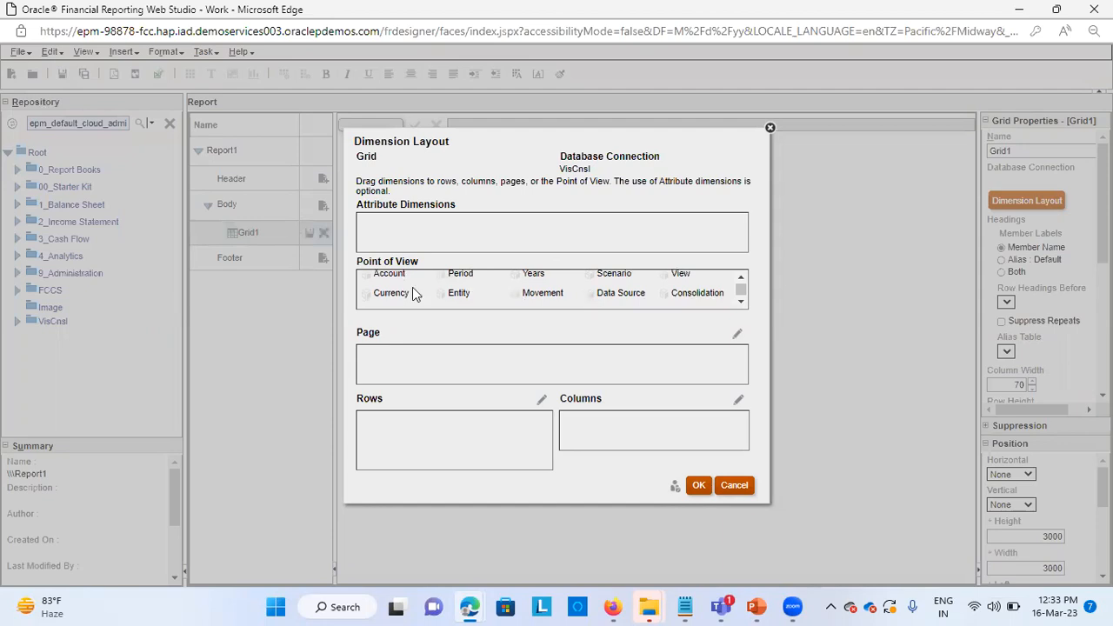
pyautogui.moveTo(396, 283); pyautogui.dragTo(450, 453)
pyautogui.moveTo(465, 285); pyautogui.dragTo(627, 420)
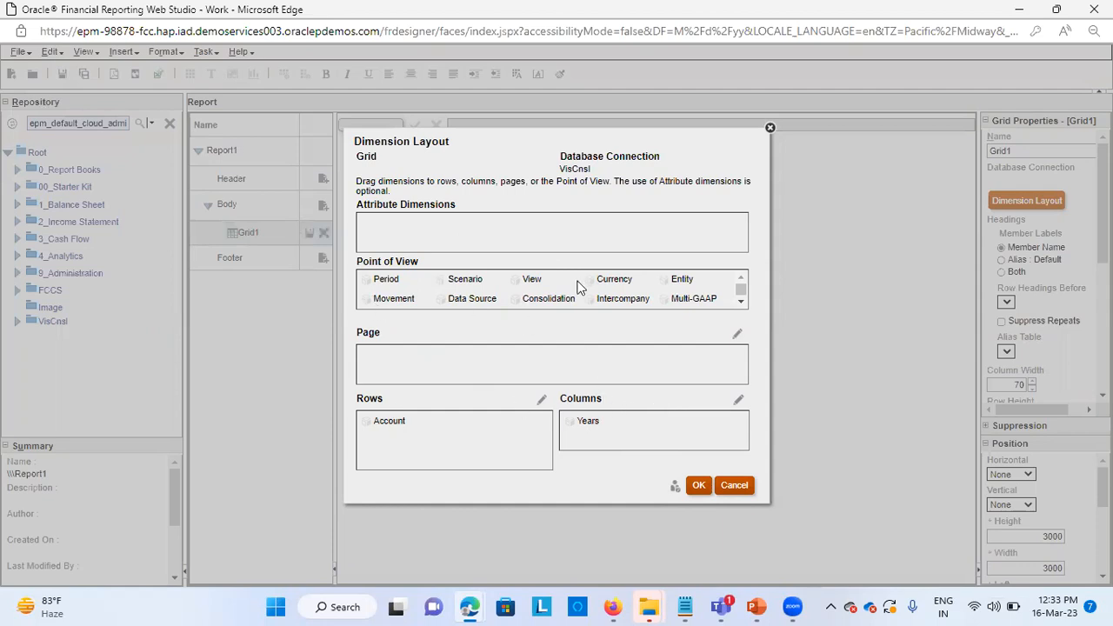
pyautogui.scroll(-1, 578, 287)
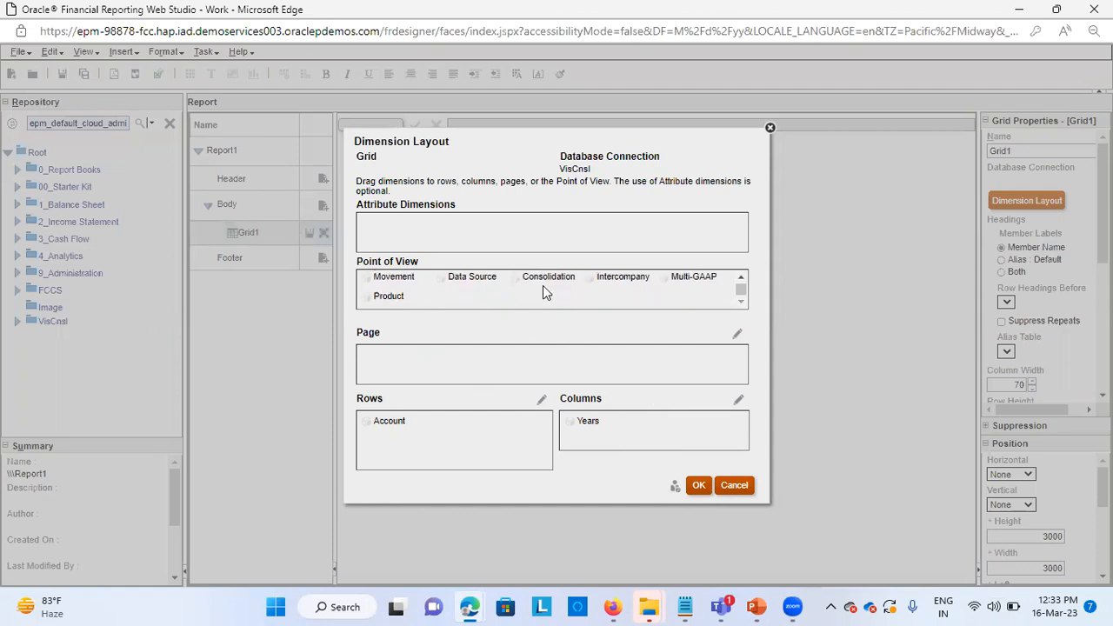
pyautogui.scroll(1, 543, 287)
pyautogui.moveTo(535, 276); pyautogui.dragTo(685, 432)
pyautogui.click(698, 485)
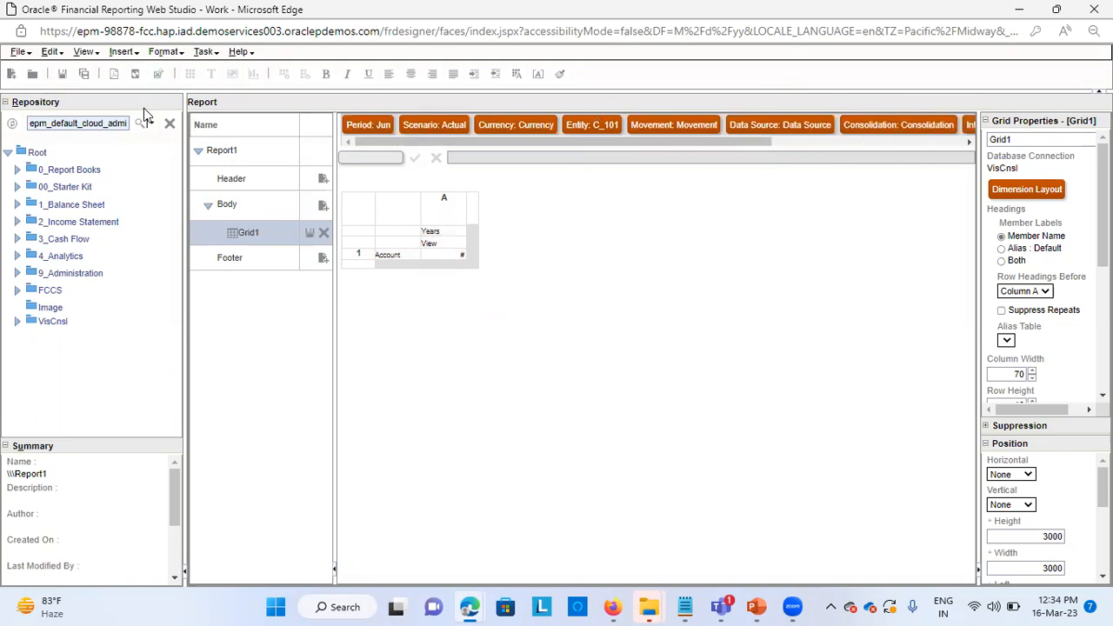
# Review the dimensions and their member settings in the User POV setup for VisCnsl, and close it without changes
pyautogui.click(205, 53)
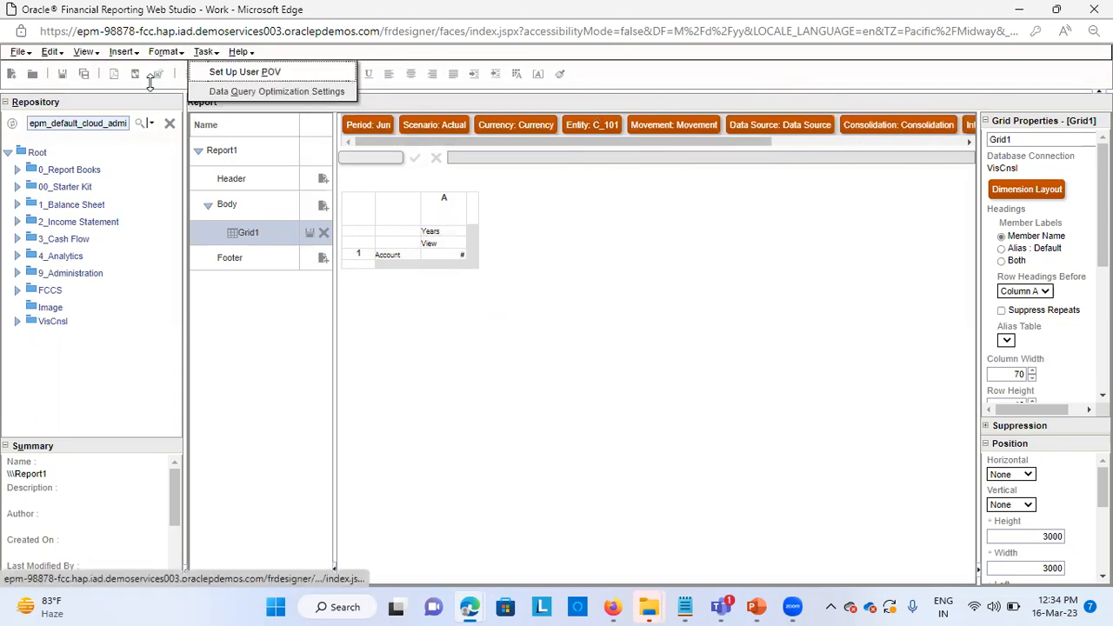
pyautogui.click(246, 74)
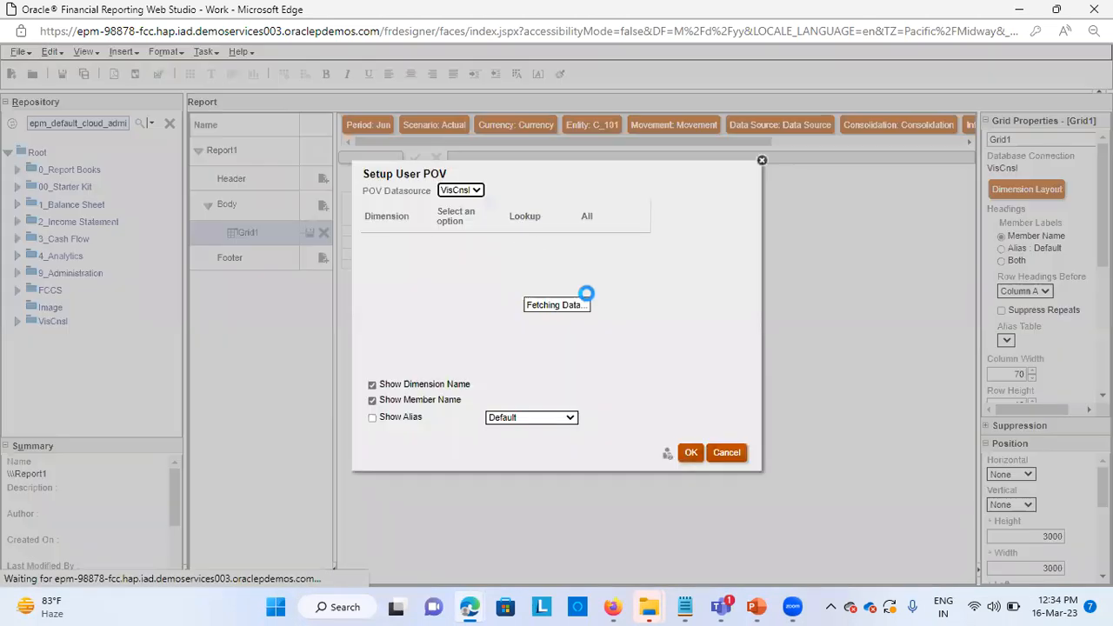
pyautogui.scroll(-2, 634, 257)
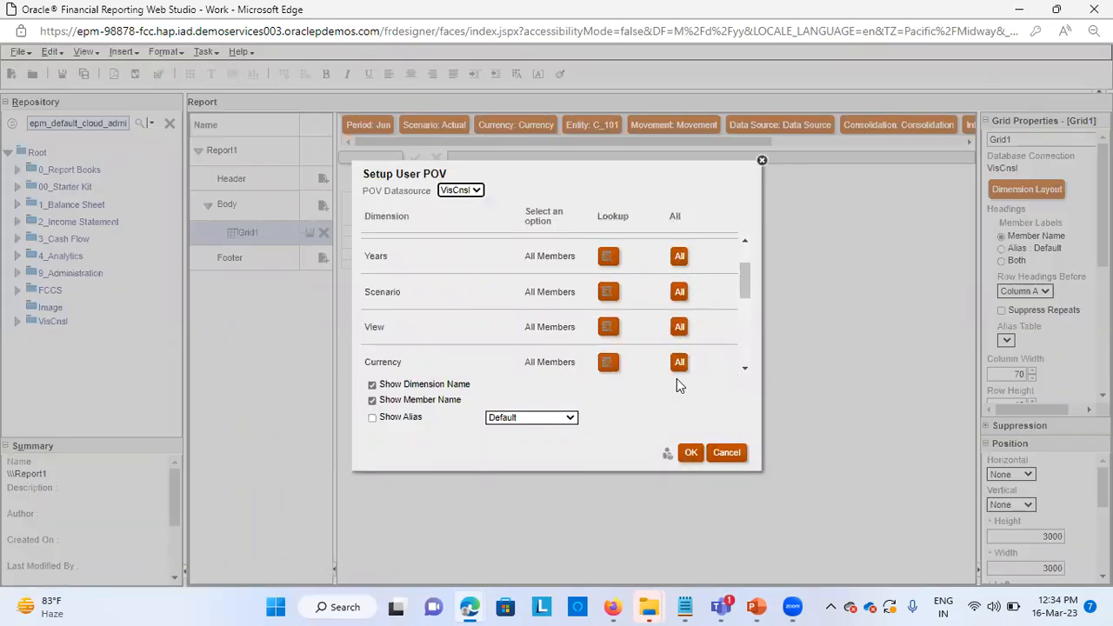
pyautogui.scroll(-7, 453, 288)
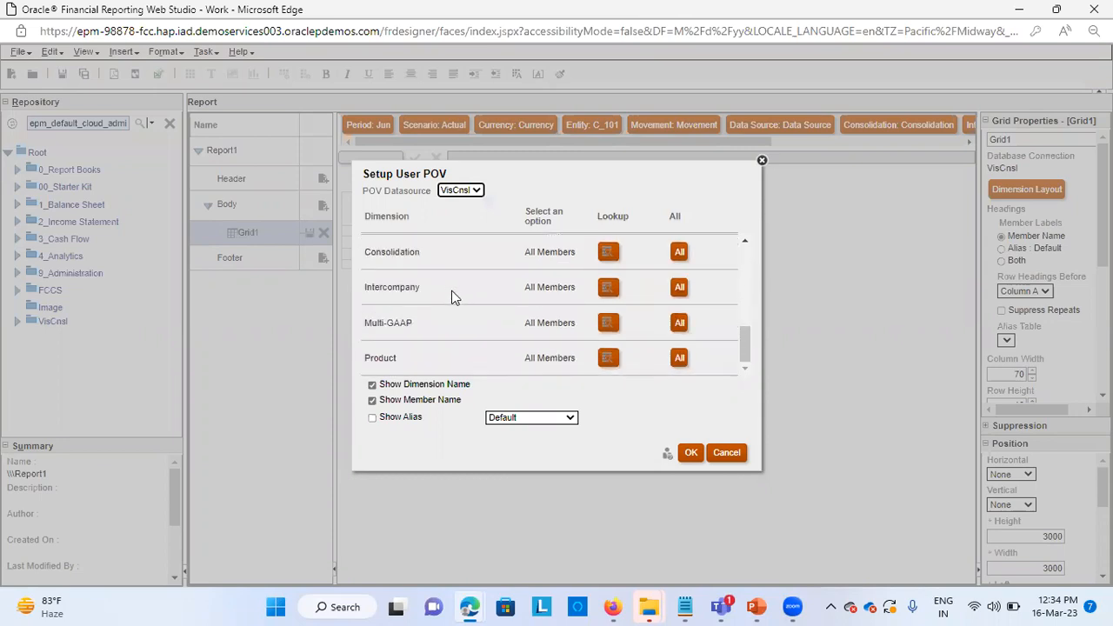
pyautogui.scroll(9, 638, 274)
pyautogui.scroll(-7, 639, 275)
pyautogui.scroll(-2, 640, 276)
pyautogui.click(726, 455)
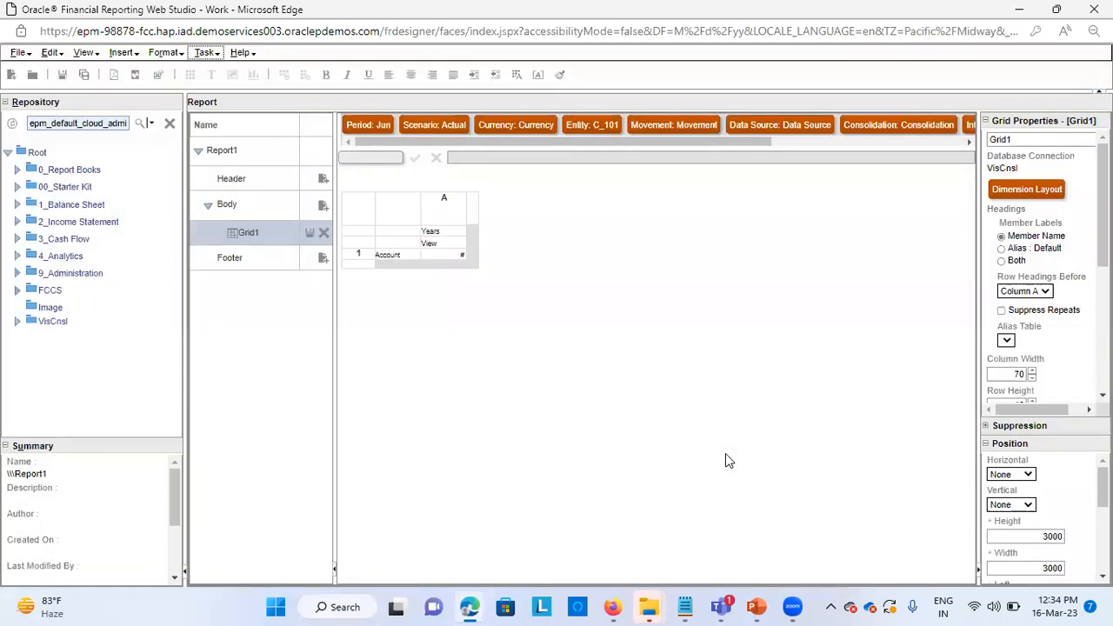
# Switch to PowerPoint, read the Creating Headers And Footers slide, and return to Financial Reporting Web Studio
pyautogui.click(756, 606)
pyautogui.scroll(-1, 668, 461)
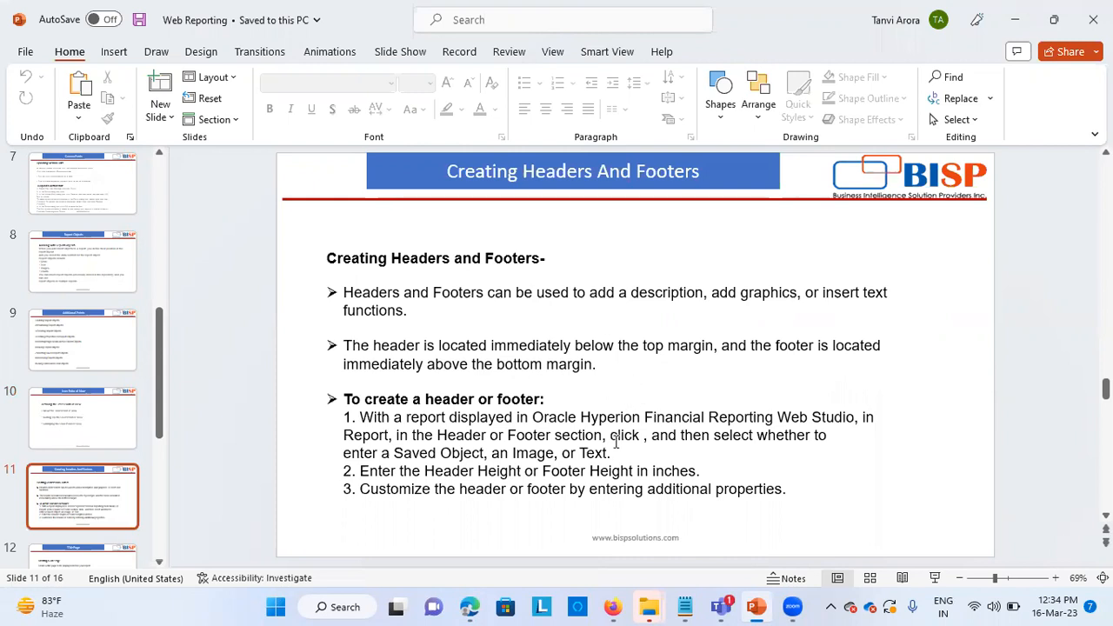
pyautogui.hotkey('alt', 'Tab')
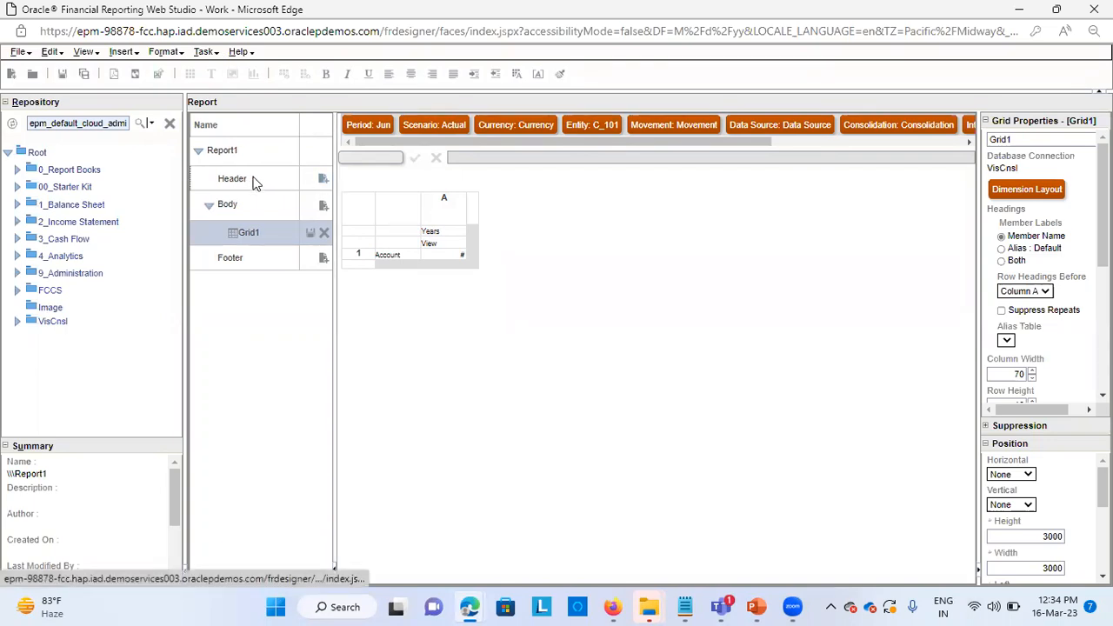
# Add a text object to the report header and set its font to Times New Roman
pyautogui.click(323, 179)
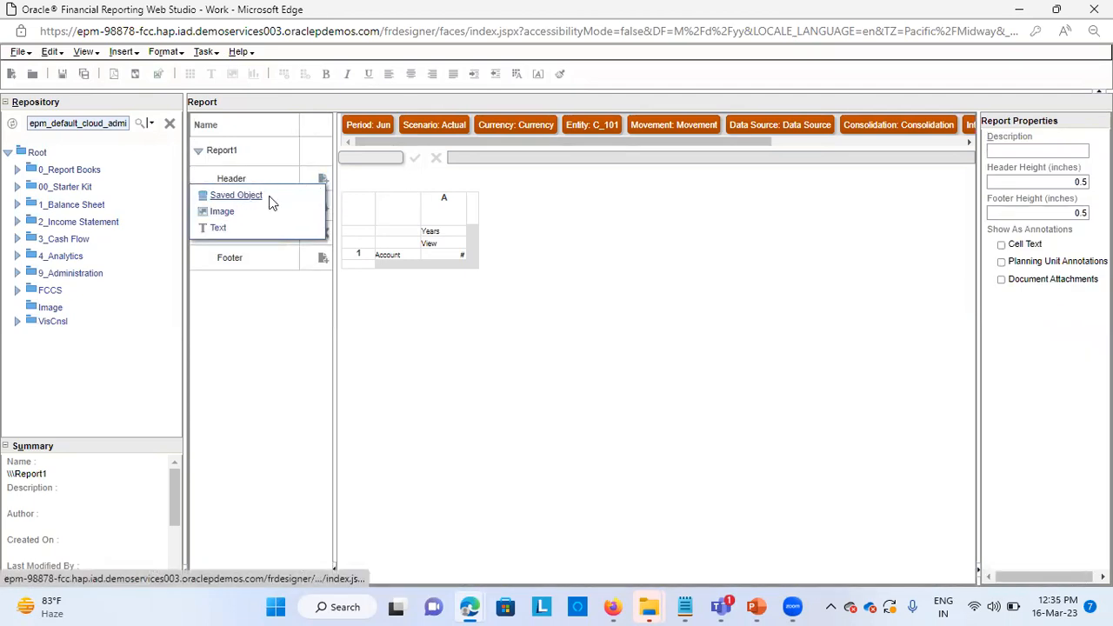
pyautogui.click(218, 229)
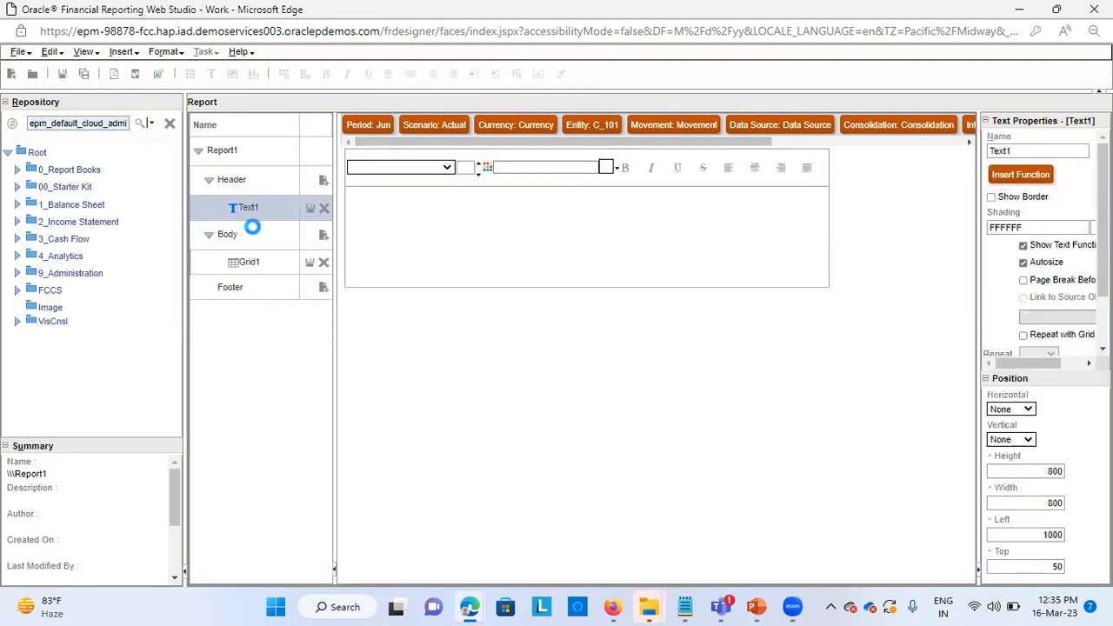
pyautogui.click(447, 167)
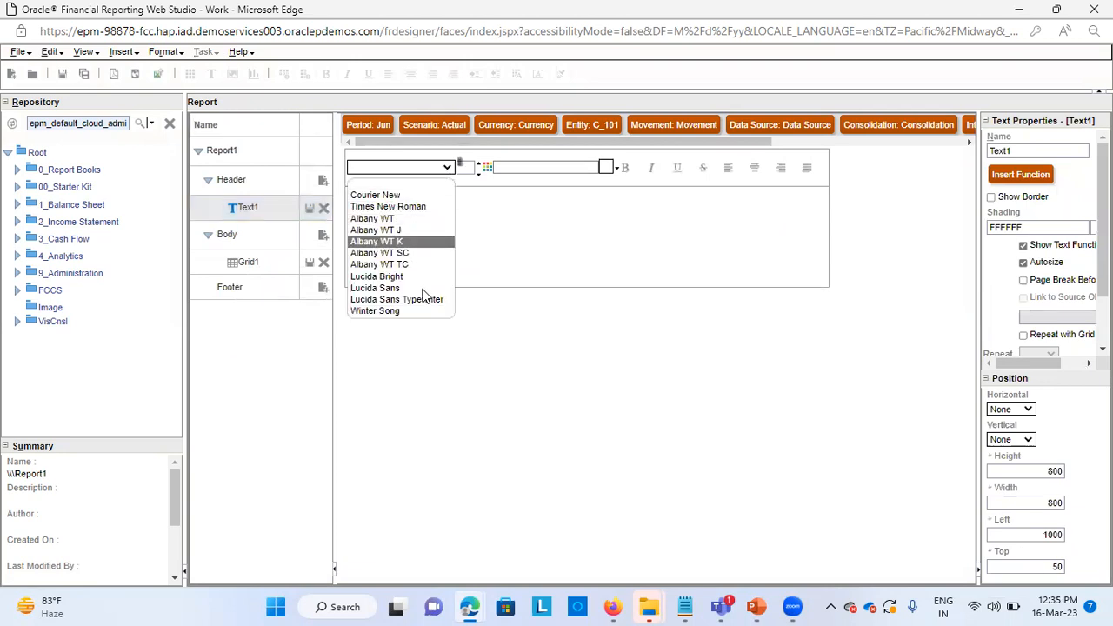
pyautogui.click(386, 208)
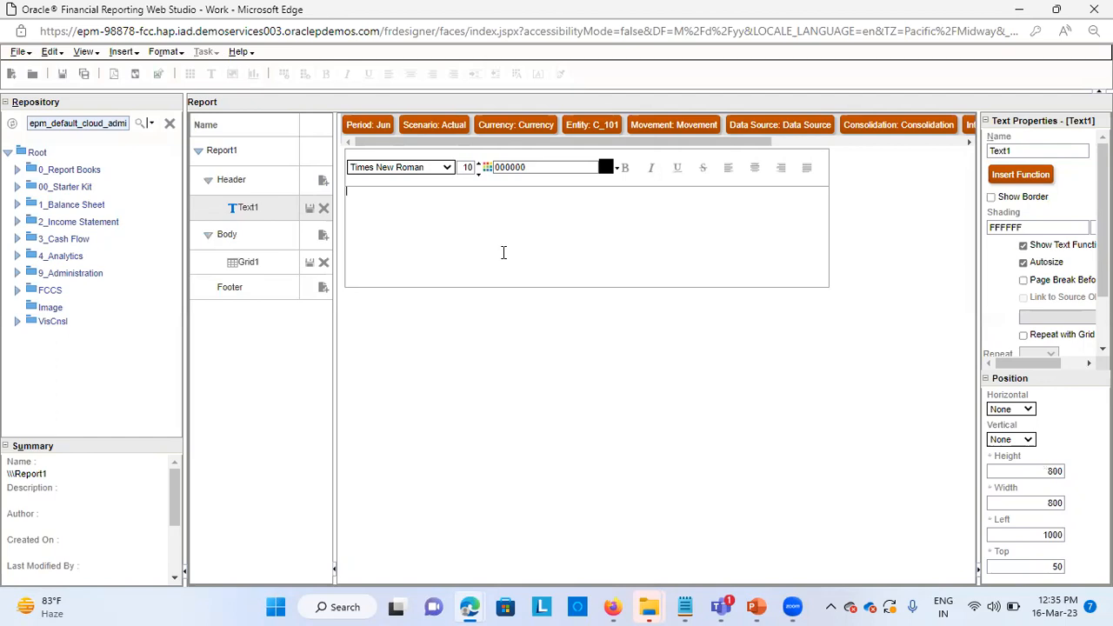
# Switch to PowerPoint, read the Text Functions to display information slide, and return to Financial Reporting Web Studio
pyautogui.click(756, 607)
pyautogui.scroll(-1, 562, 470)
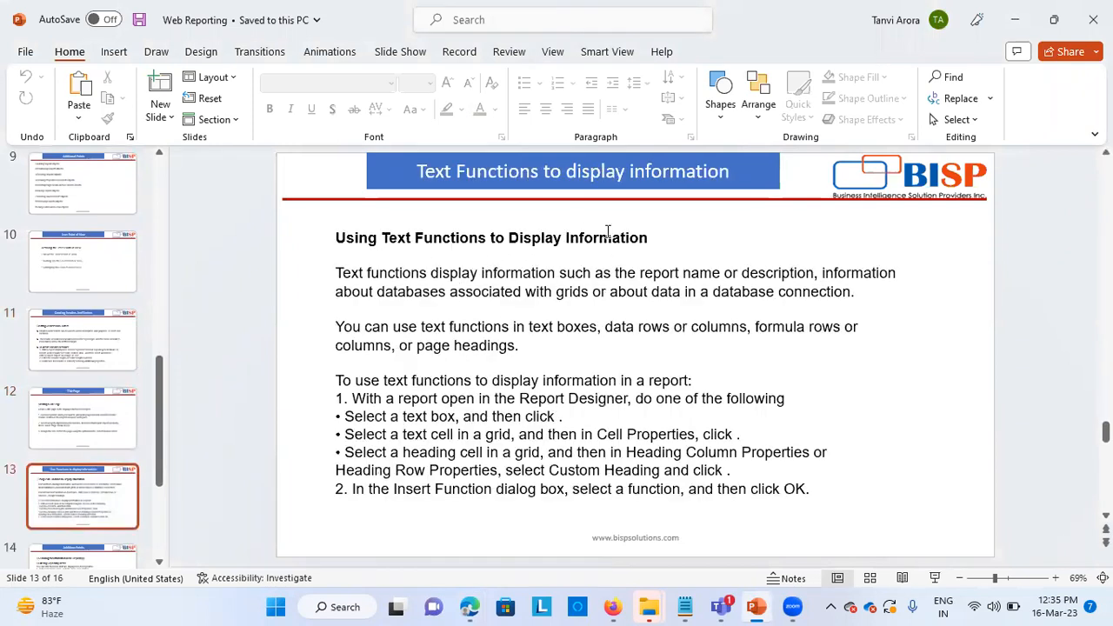
pyautogui.hotkey('alt', 'Tab')
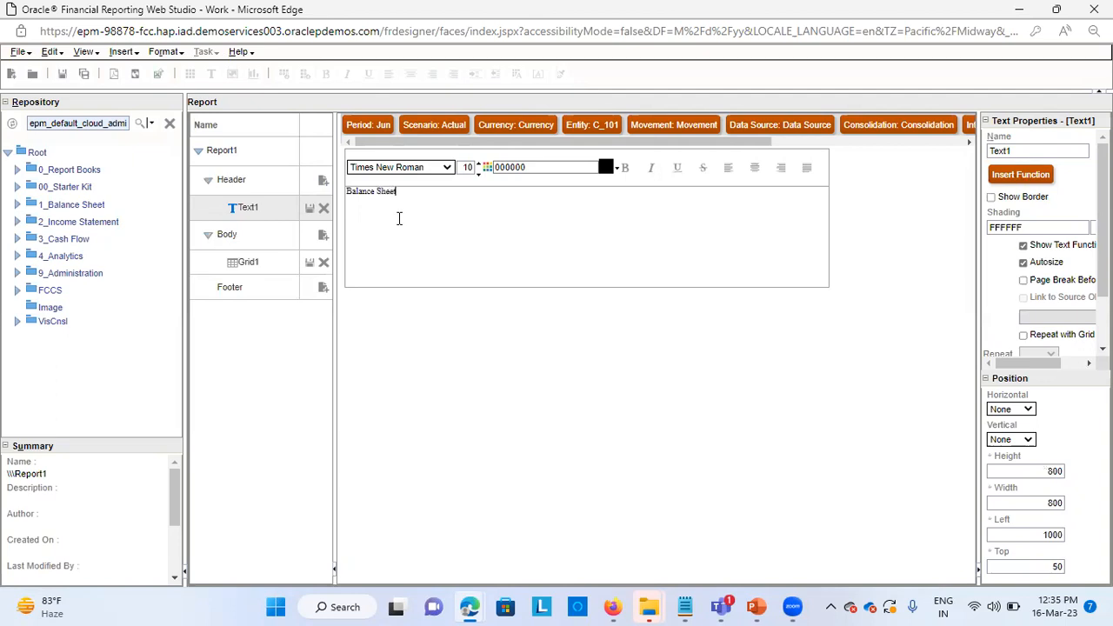
# Try font size 14 for the Balance Sheet text in the header text box, and make that text bold
pyautogui.click(477, 163)
pyautogui.click(477, 163)
pyautogui.click(478, 164)
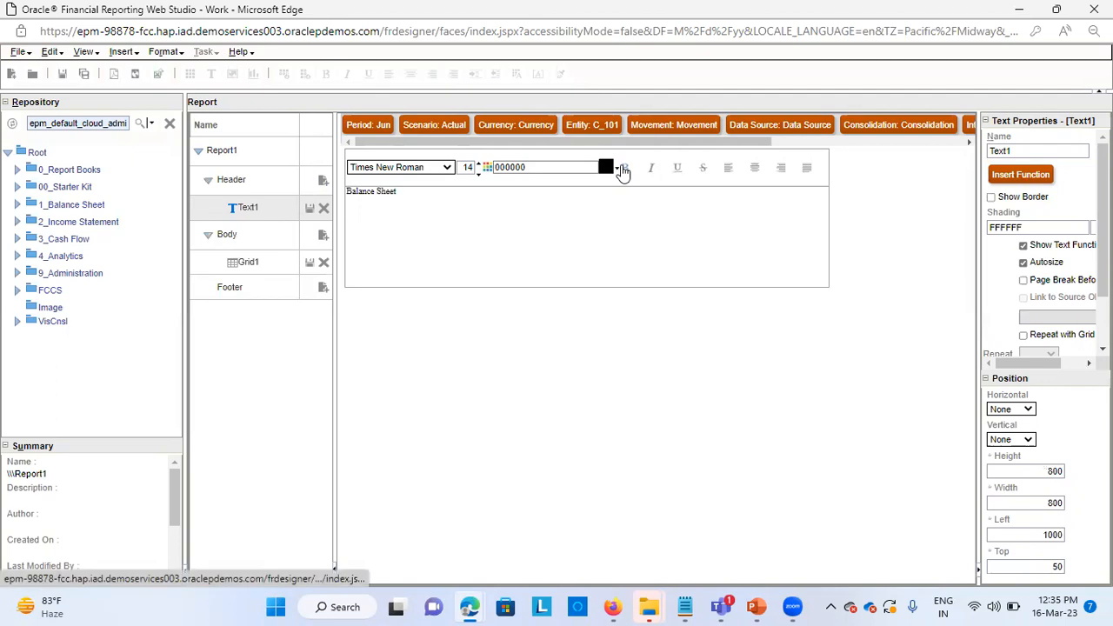
pyautogui.click(622, 167)
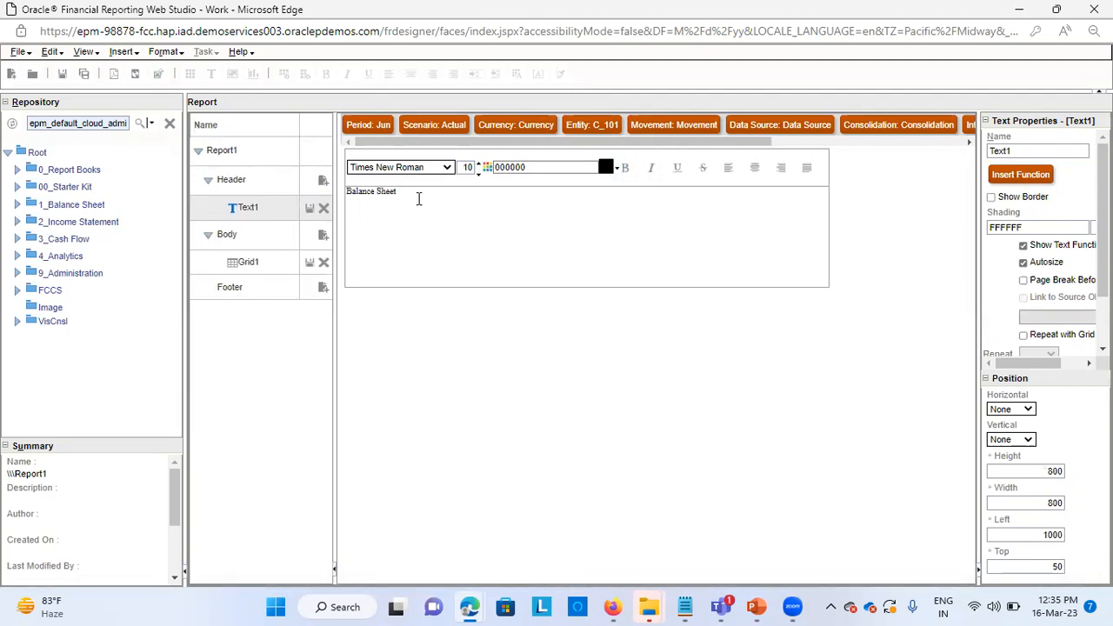
pyautogui.moveTo(399, 193); pyautogui.dragTo(336, 190)
pyautogui.click(623, 168)
# Start inserting a function in the header text box and choose MemberAlias as the selected function
pyautogui.click(1022, 175)
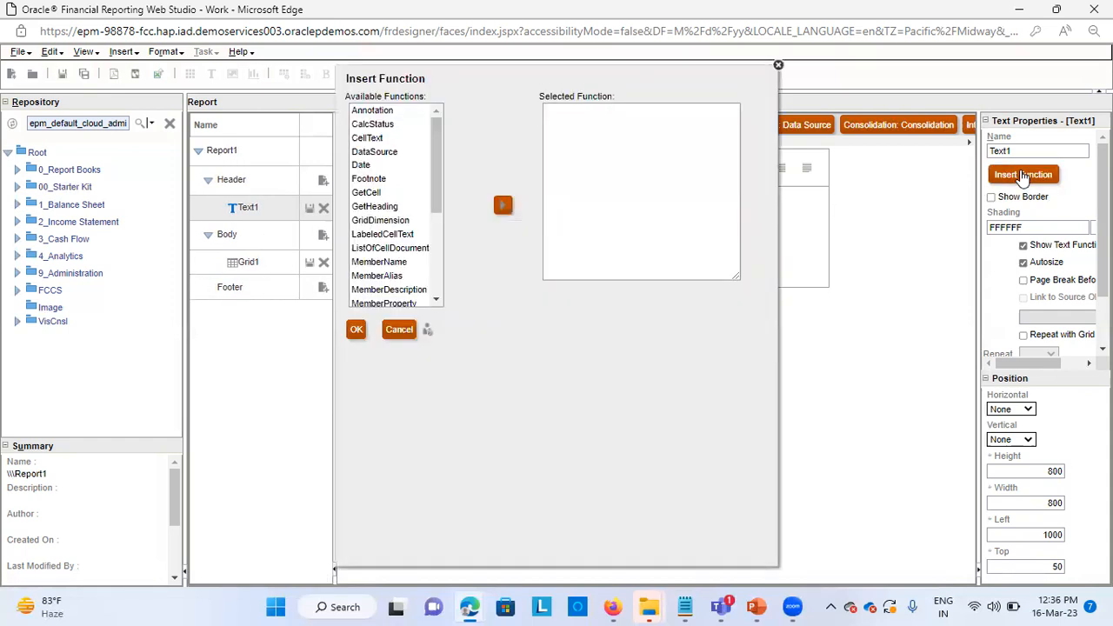
pyautogui.scroll(-3, 388, 216)
pyautogui.click(388, 217)
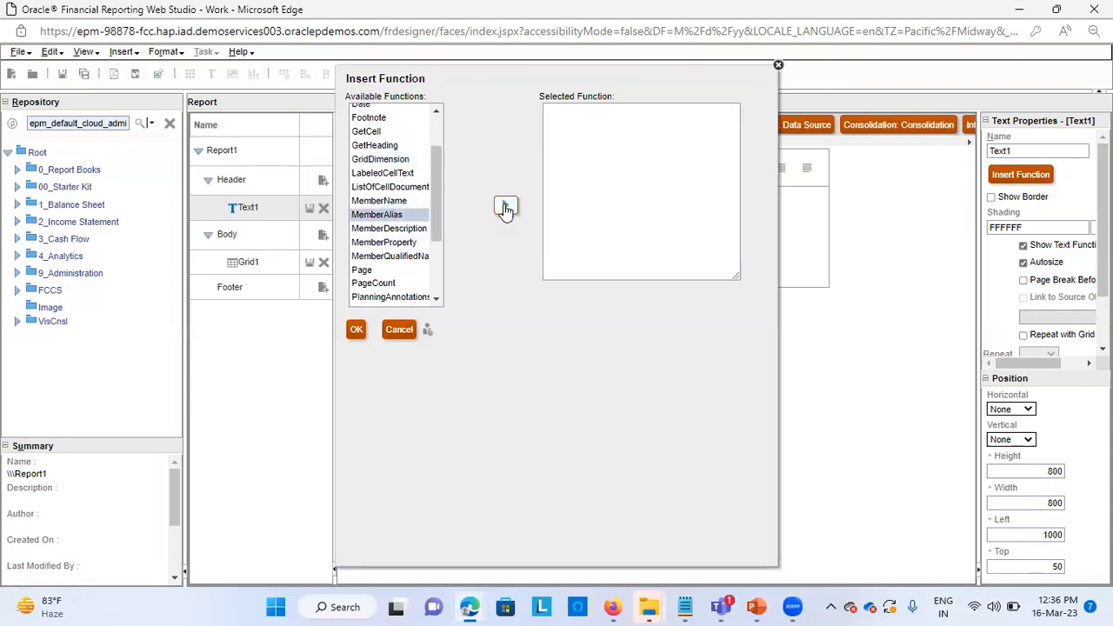
pyautogui.click(505, 207)
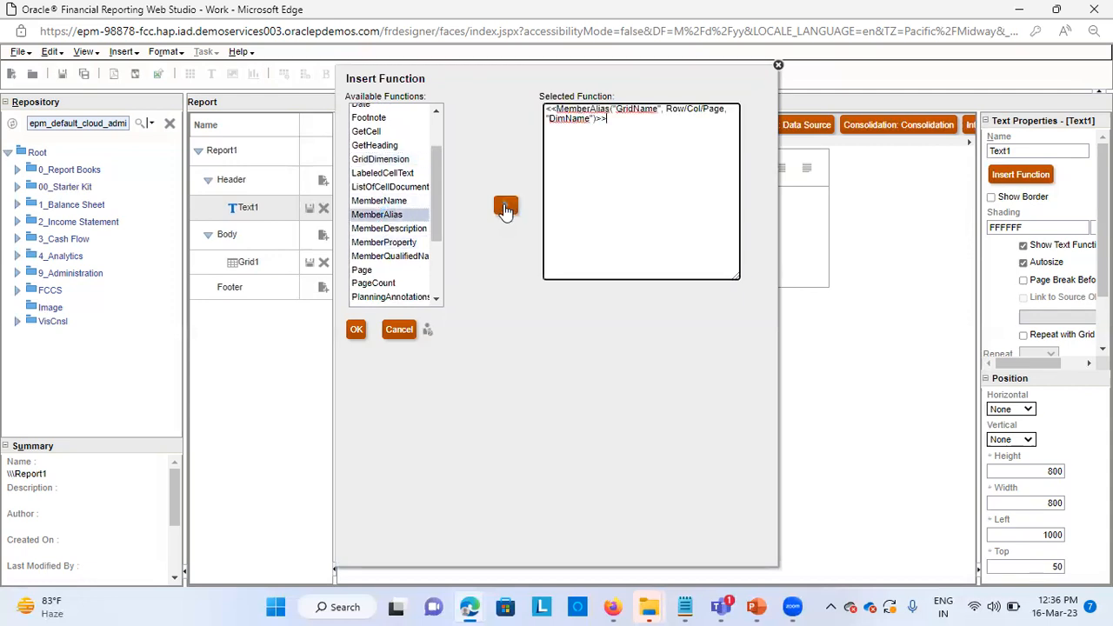
# Change the grid name argument of the MemberAlias function to Grid1
pyautogui.click(658, 108)
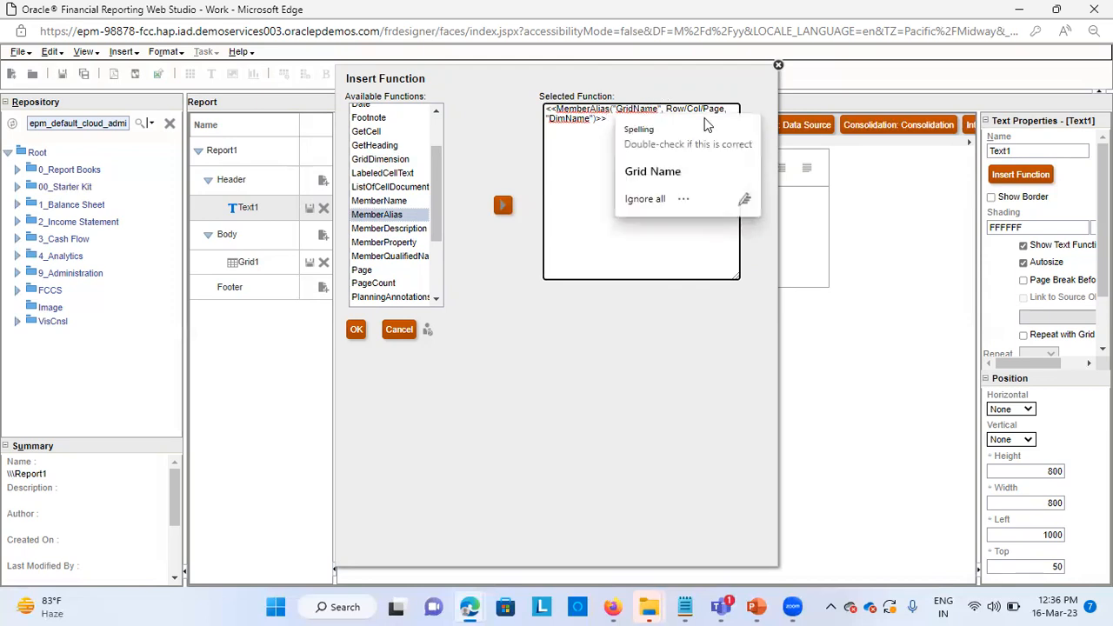
pyautogui.press('BackSpace')
pyautogui.press('BackSpace')
pyautogui.press('BackSpace')
pyautogui.press('BackSpace')
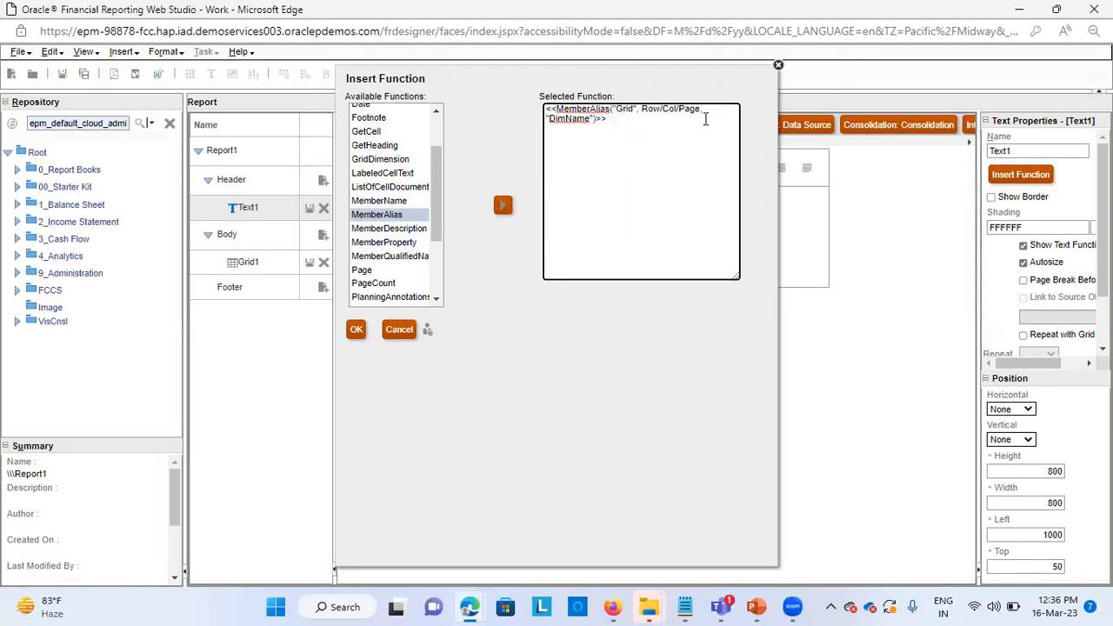
pyautogui.write('1')
# Replace the quoted DimName argument of the MemberAlias function with Years
pyautogui.press('BackSpace')
pyautogui.press('BackSpace')
pyautogui.press('BackSpace')
pyautogui.press('BackSpace')
pyautogui.press('BackSpace')
pyautogui.press('BackSpace')
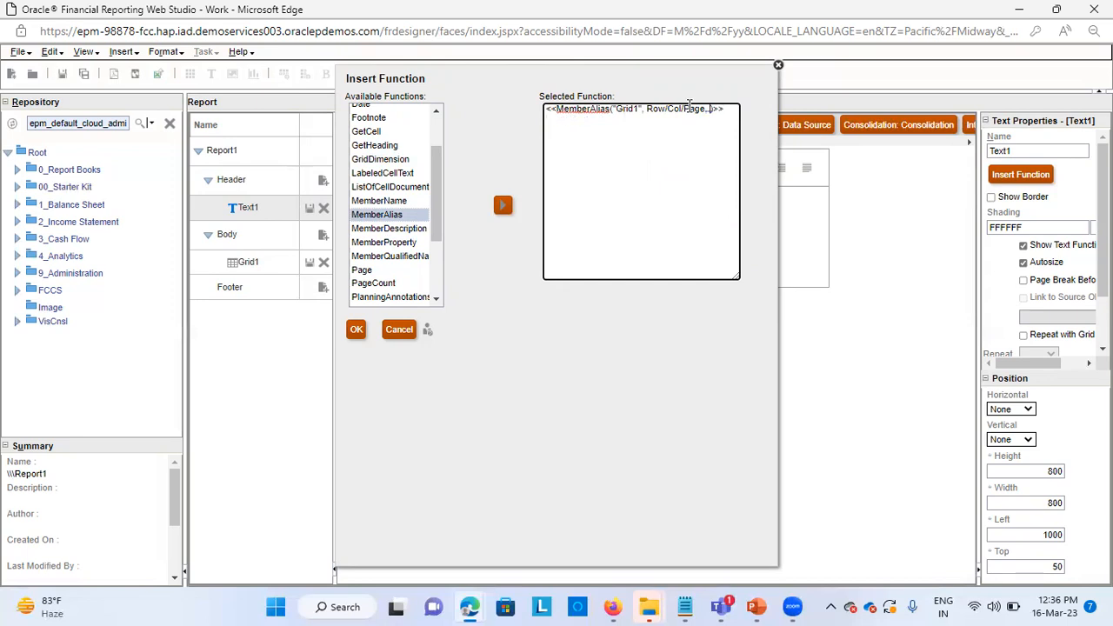
pyautogui.write('ears')
# Remove the Row/Col/Page argument from the MemberAlias function and insert the function into the header text
pyautogui.moveTo(705, 108); pyautogui.dragTo(644, 108)
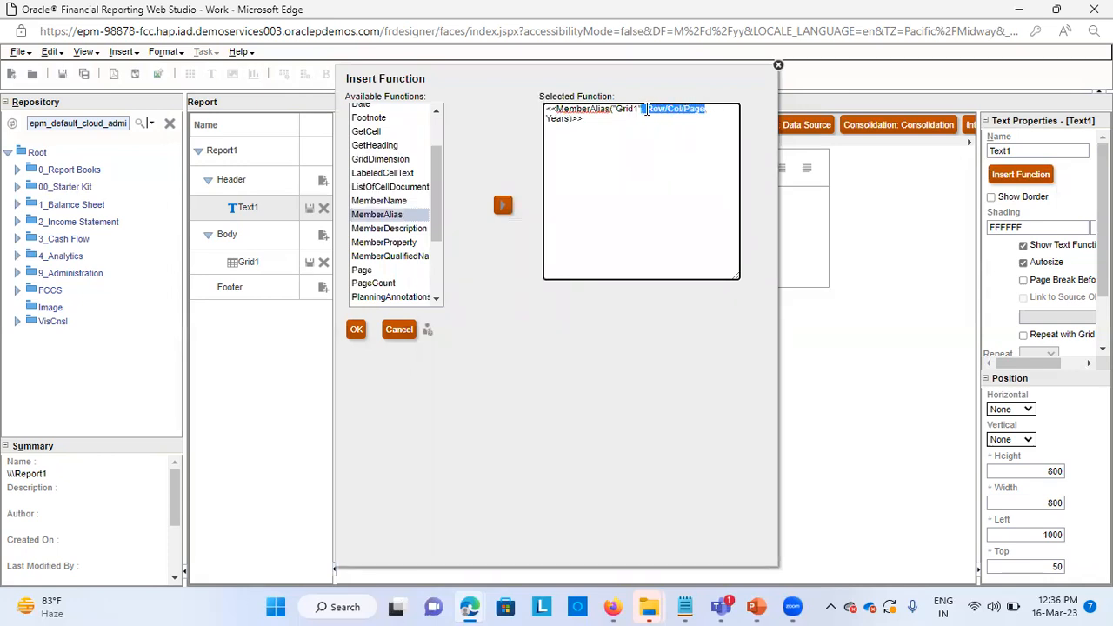
pyautogui.press('BackSpace')
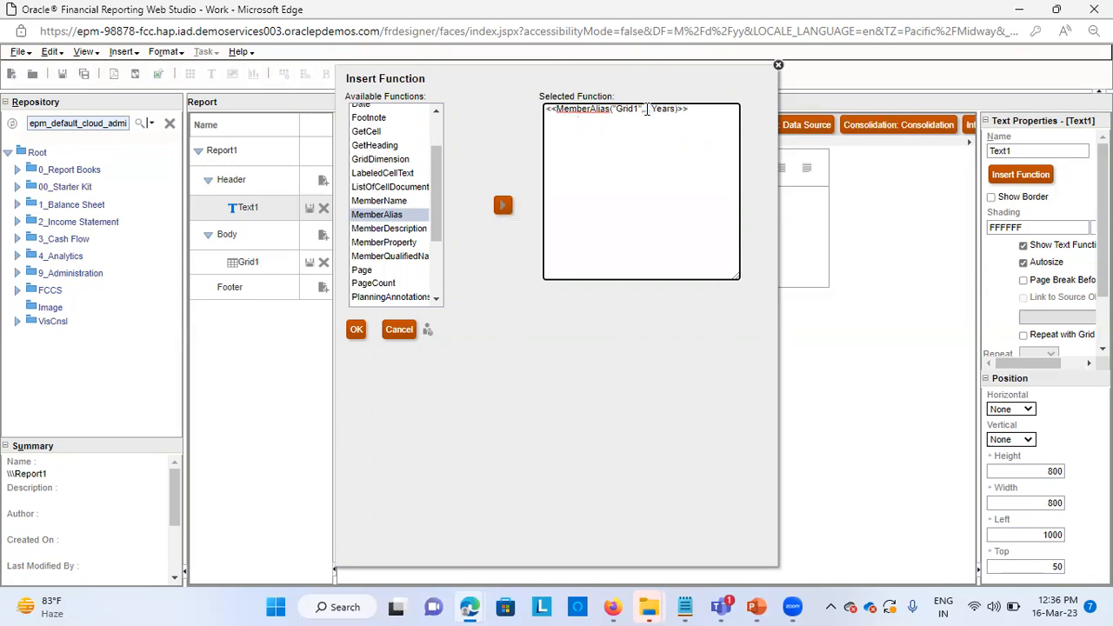
pyautogui.press('BackSpace')
pyautogui.press('BackSpace')
pyautogui.click(359, 331)
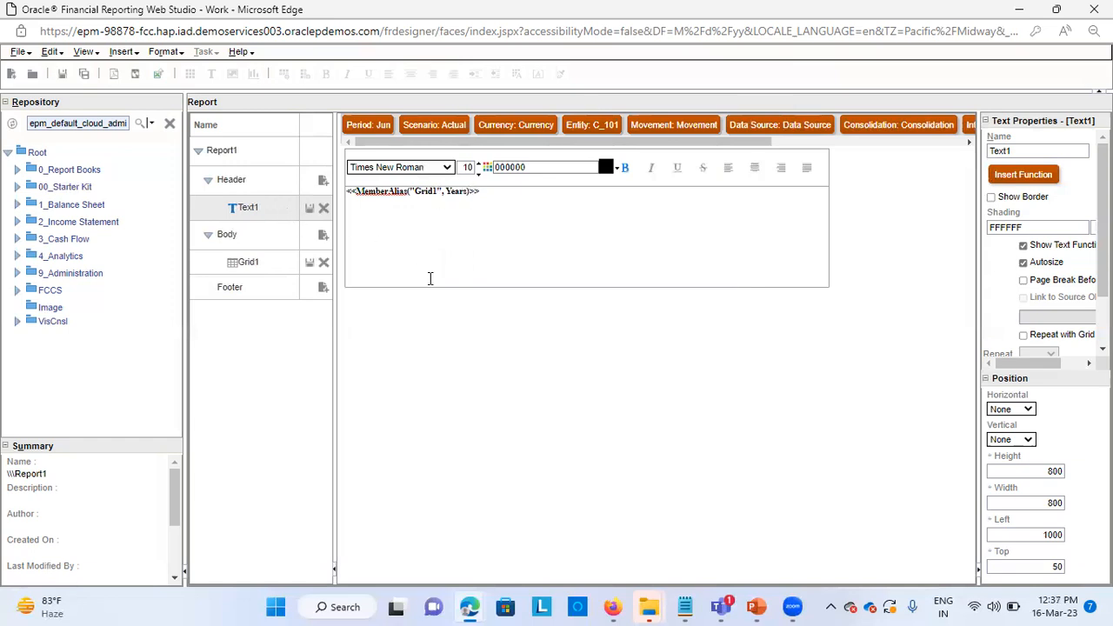
# Switch to PowerPoint, read the slide on searching and filtering repository items, and return to Financial Reporting Web Studio
pyautogui.click(756, 607)
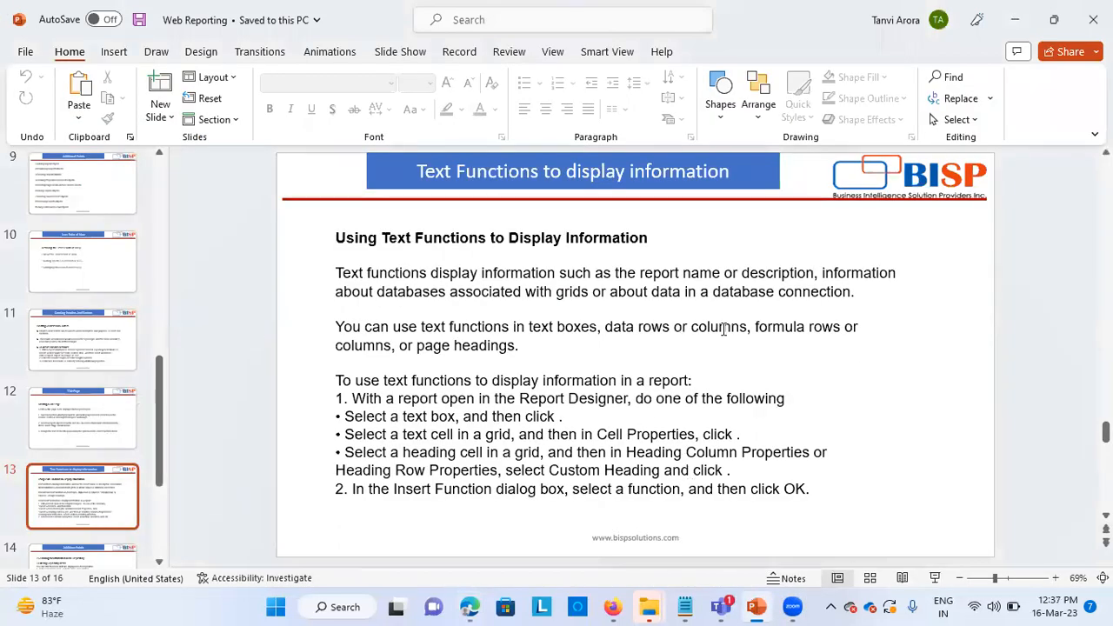
pyautogui.scroll(-1, 622, 380)
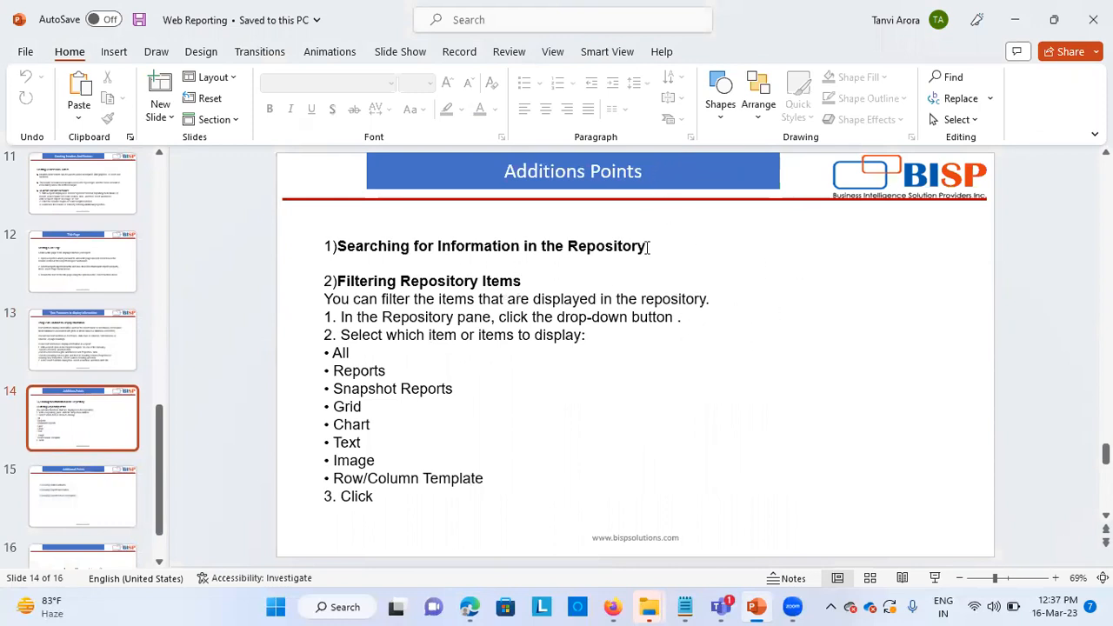
pyautogui.hotkey('alt', 'Tab')
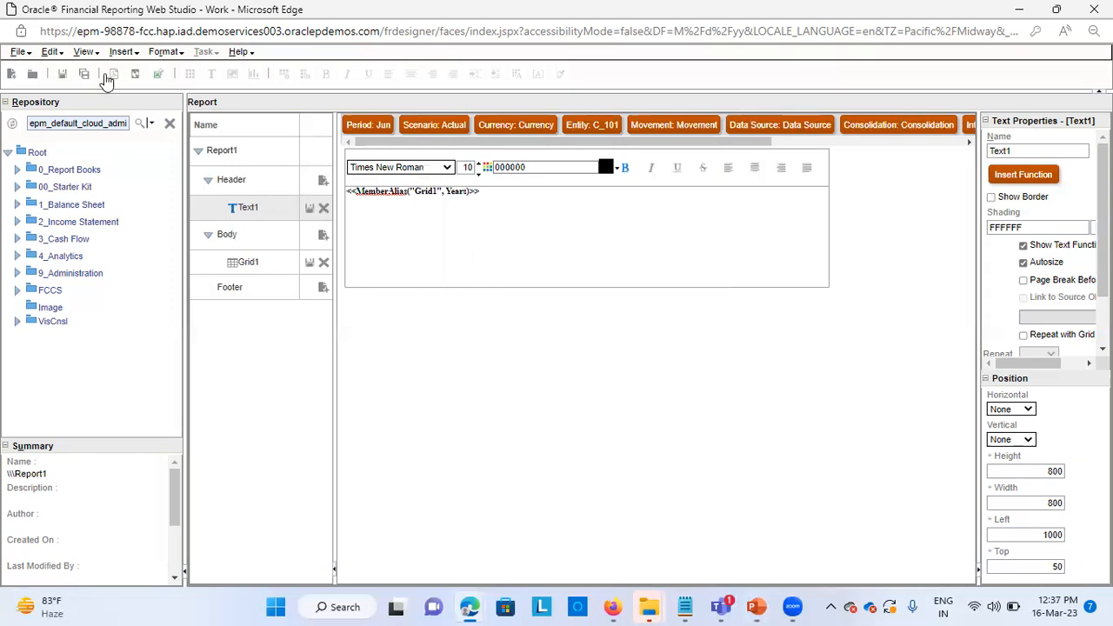
# Search the repository for the administrator account name already entered in the search field
pyautogui.click(140, 124)
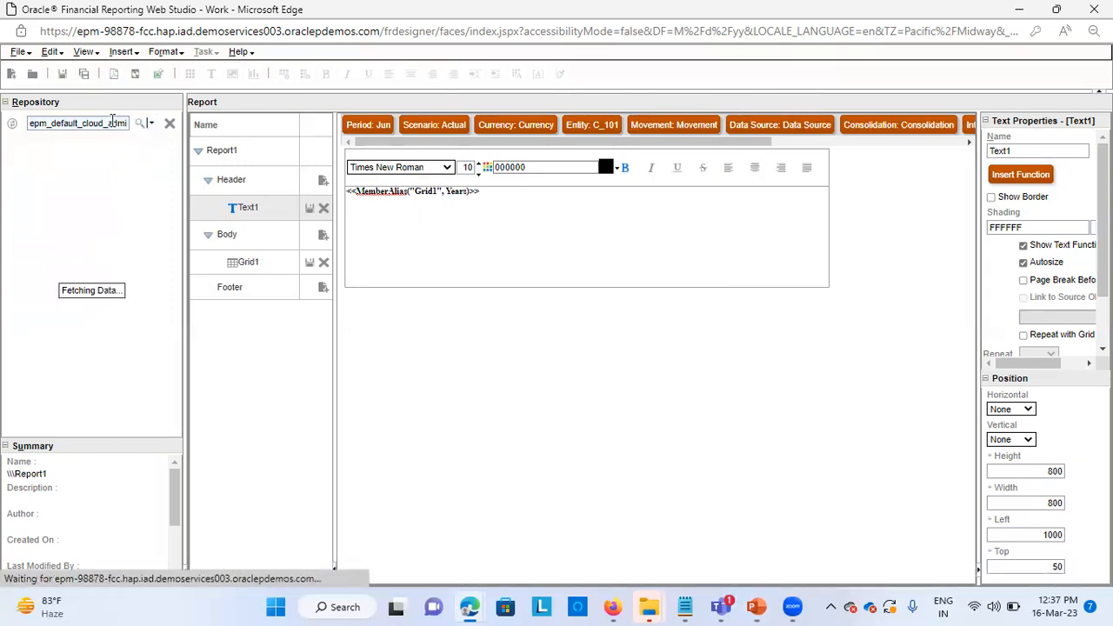
pyautogui.click(122, 123)
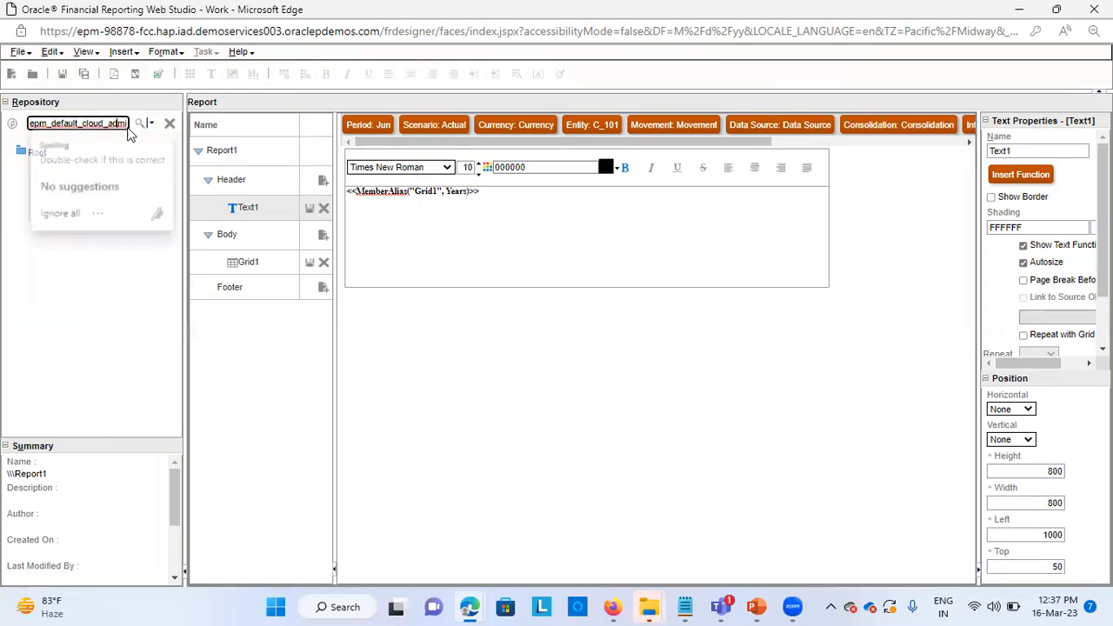
pyautogui.click(121, 254)
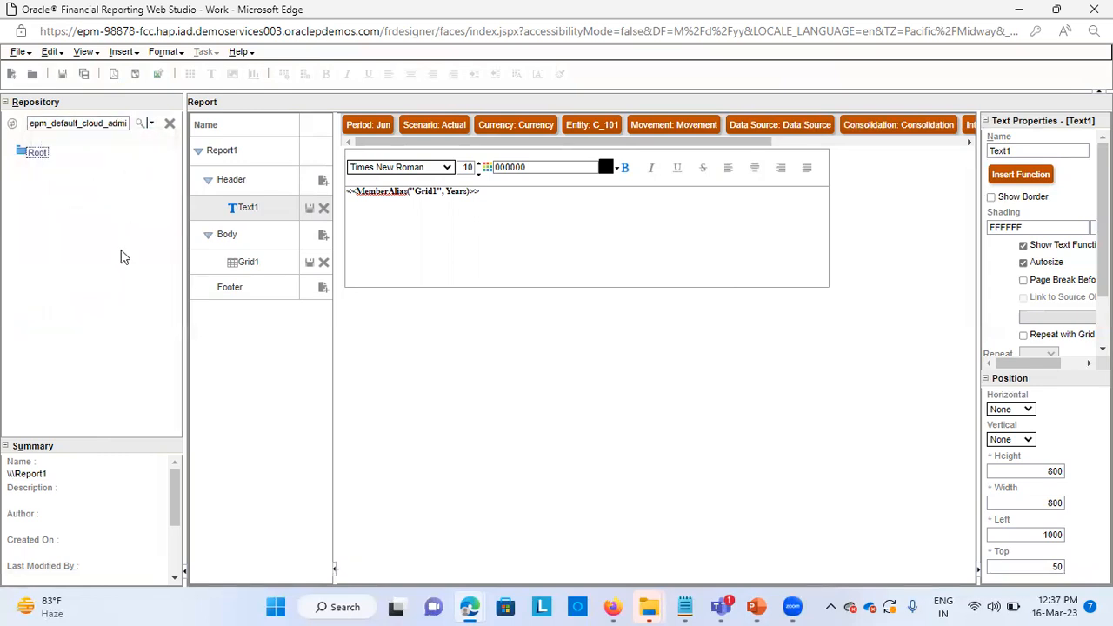
# Filter the repository items by Snapshot Reports, Grid, Chart and Text, checking the filtering slide in PowerPoint, and run the search
pyautogui.click(150, 124)
pyautogui.hotkey('alt', 'Tab')
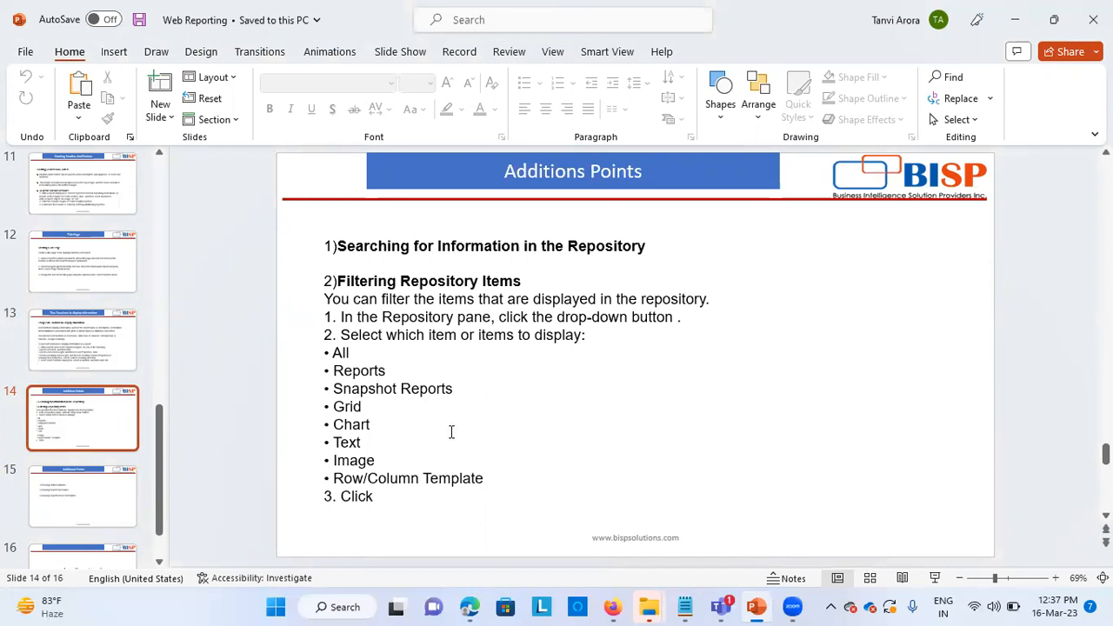
pyautogui.hotkey('alt', 'Tab')
pyautogui.click(140, 171)
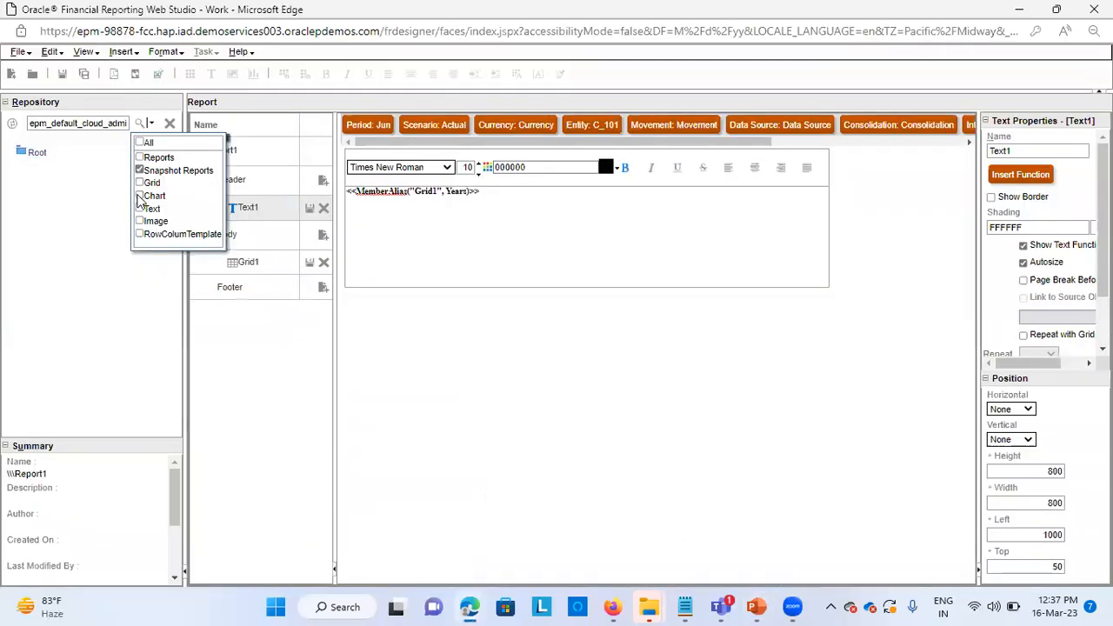
pyautogui.click(139, 183)
pyautogui.click(139, 196)
pyautogui.click(140, 209)
pyautogui.click(142, 123)
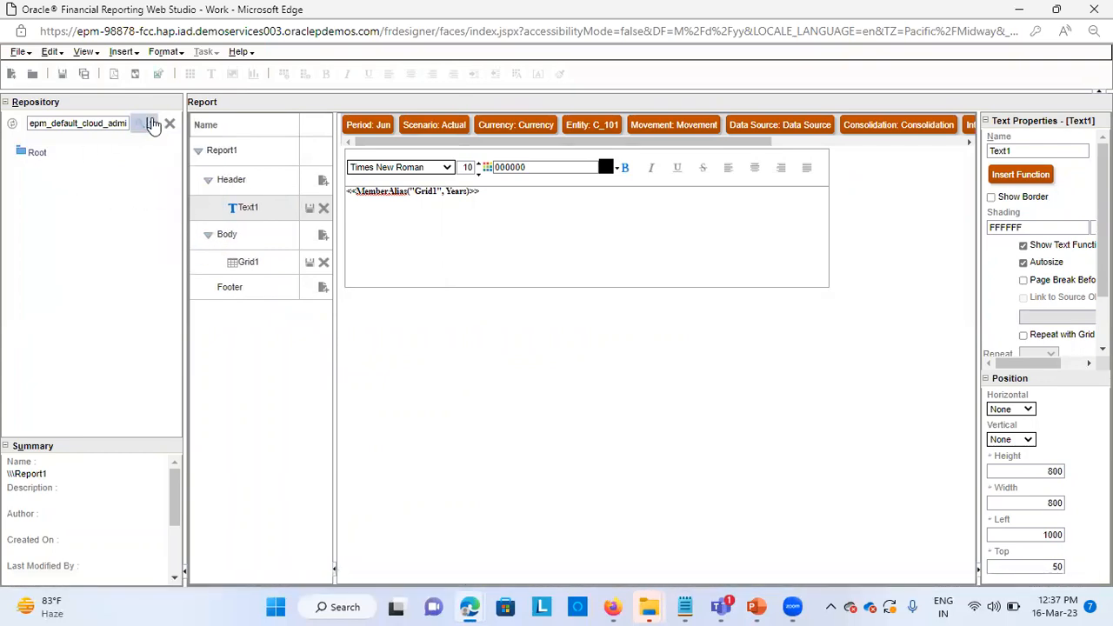
# Search the repository again with all item types included and select the Root folder
pyautogui.click(150, 123)
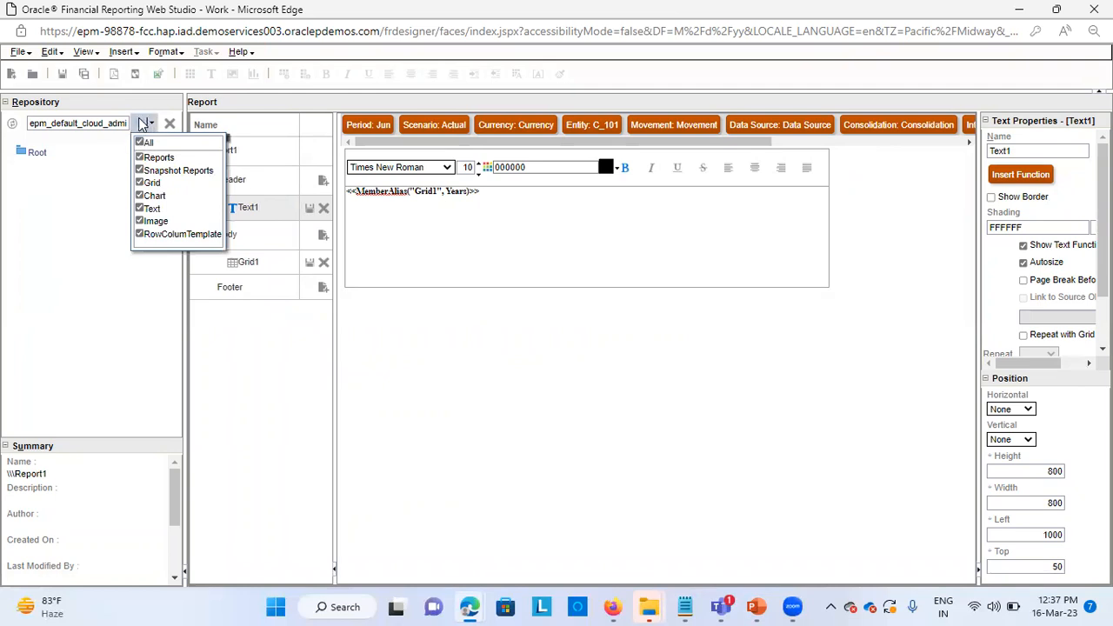
pyautogui.click(142, 123)
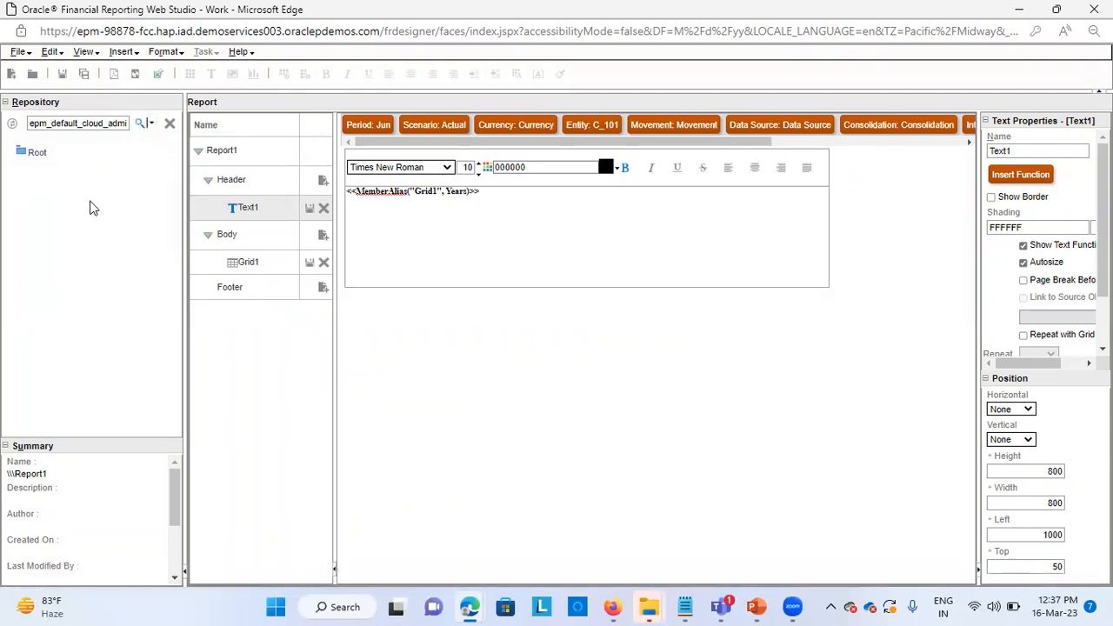
pyautogui.click(23, 154)
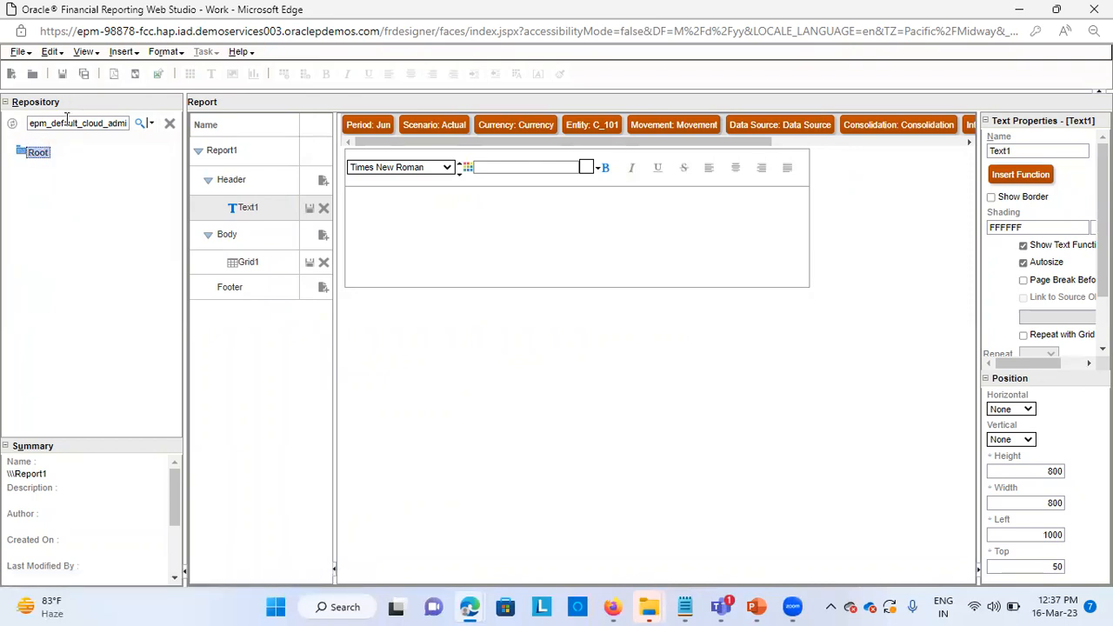
# Review the item types offered in the repository filter and close the list without changes
pyautogui.moveTo(158, 110); pyautogui.dragTo(147, 118)
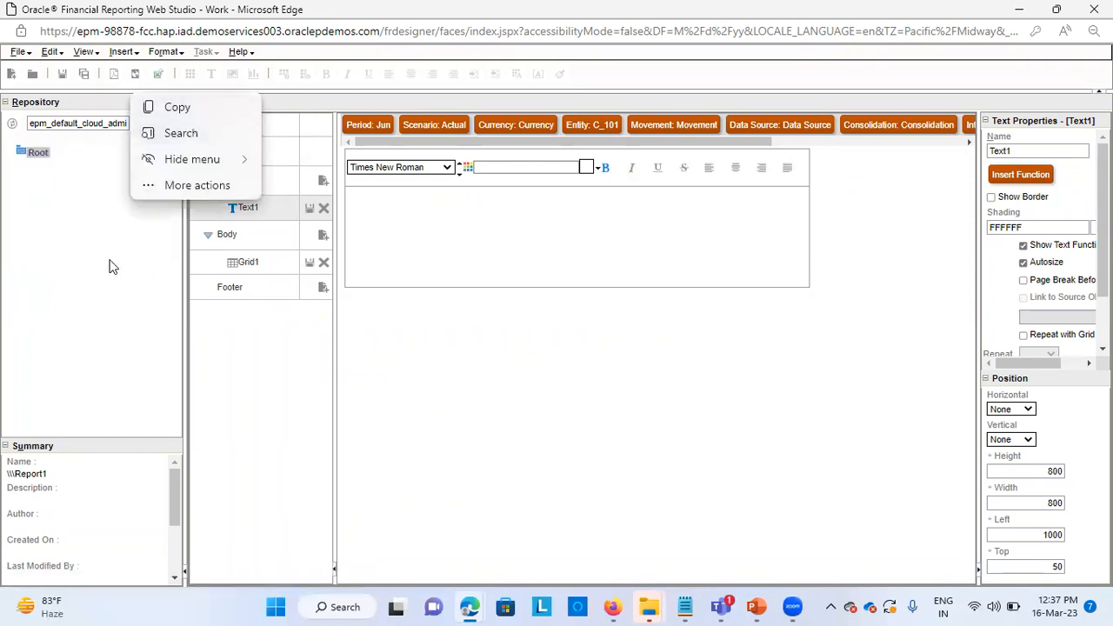
pyautogui.click(152, 123)
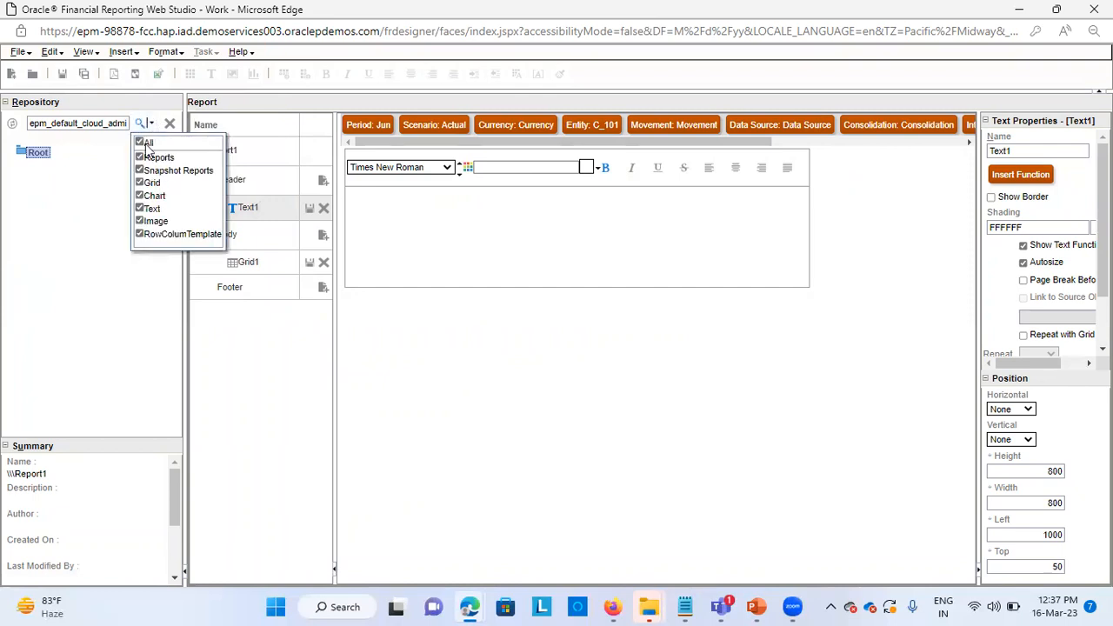
pyautogui.click(107, 279)
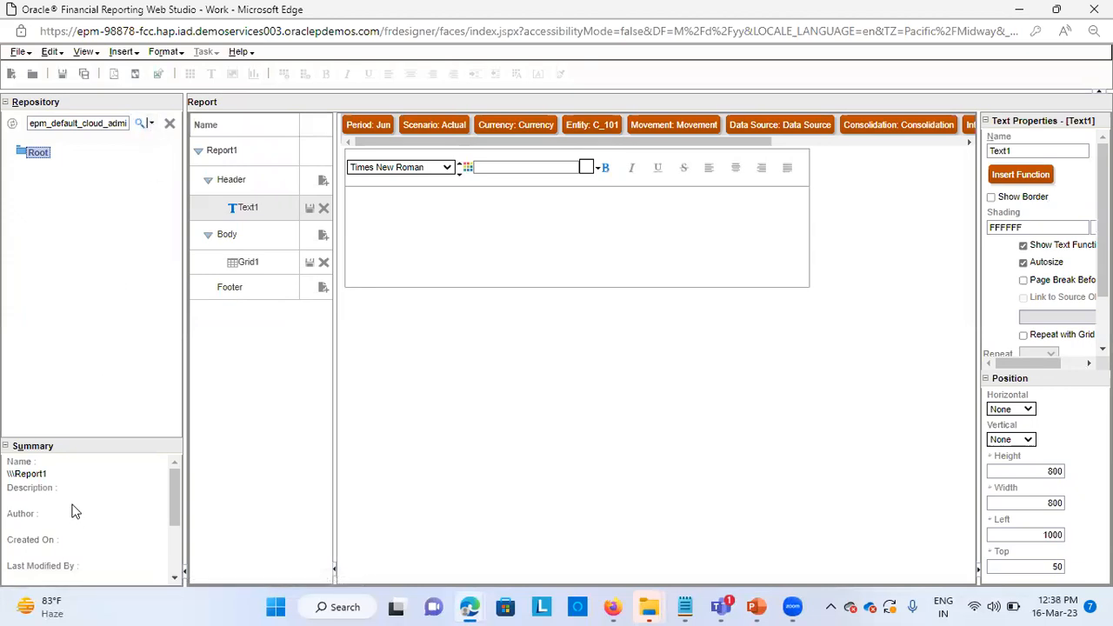
# Review the report's summary details down to the database connections, briefly checking the presentation in PowerPoint
pyautogui.scroll(-1, 74, 512)
pyautogui.hotkey('alt', 'Tab')
pyautogui.scroll(-2, 316, 456)
pyautogui.scroll(2, 386, 432)
pyautogui.hotkey('alt', 'Tab')
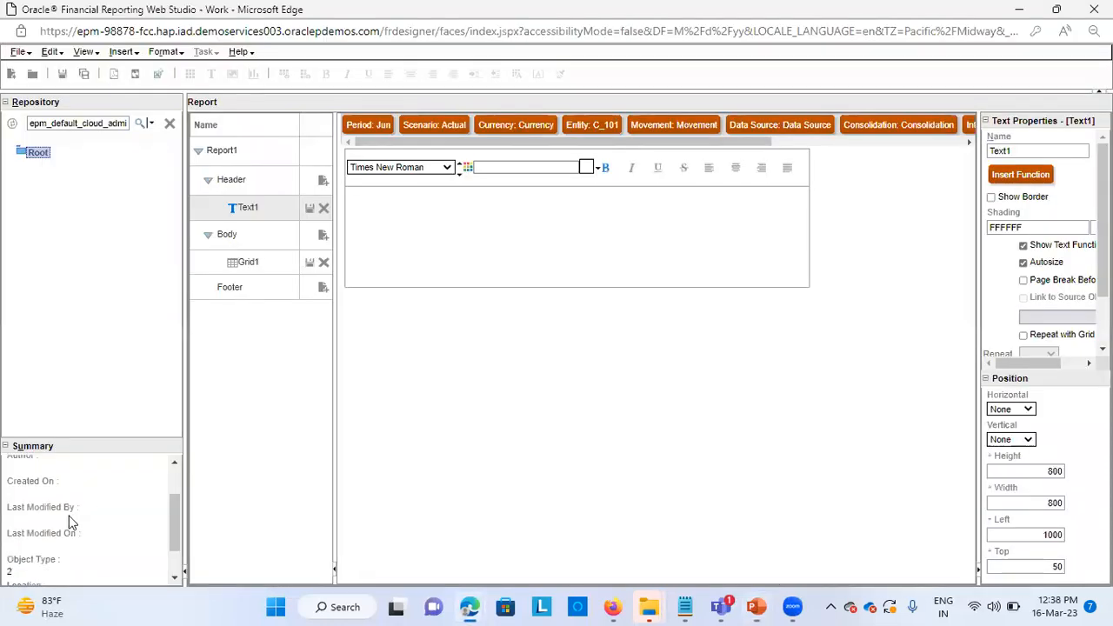
pyautogui.scroll(-1, 99, 470)
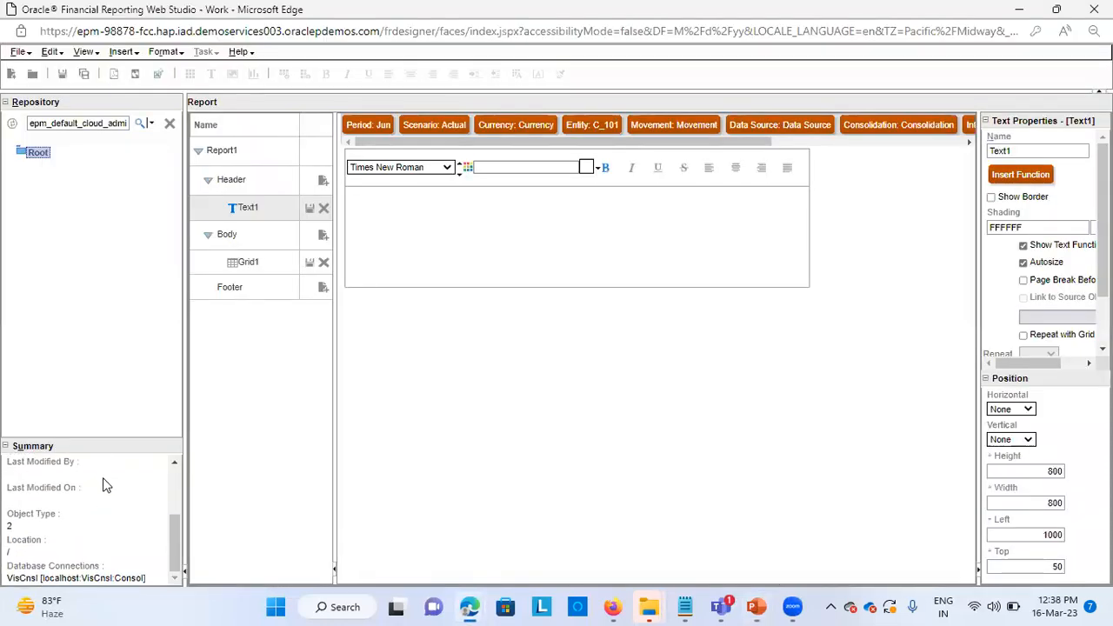